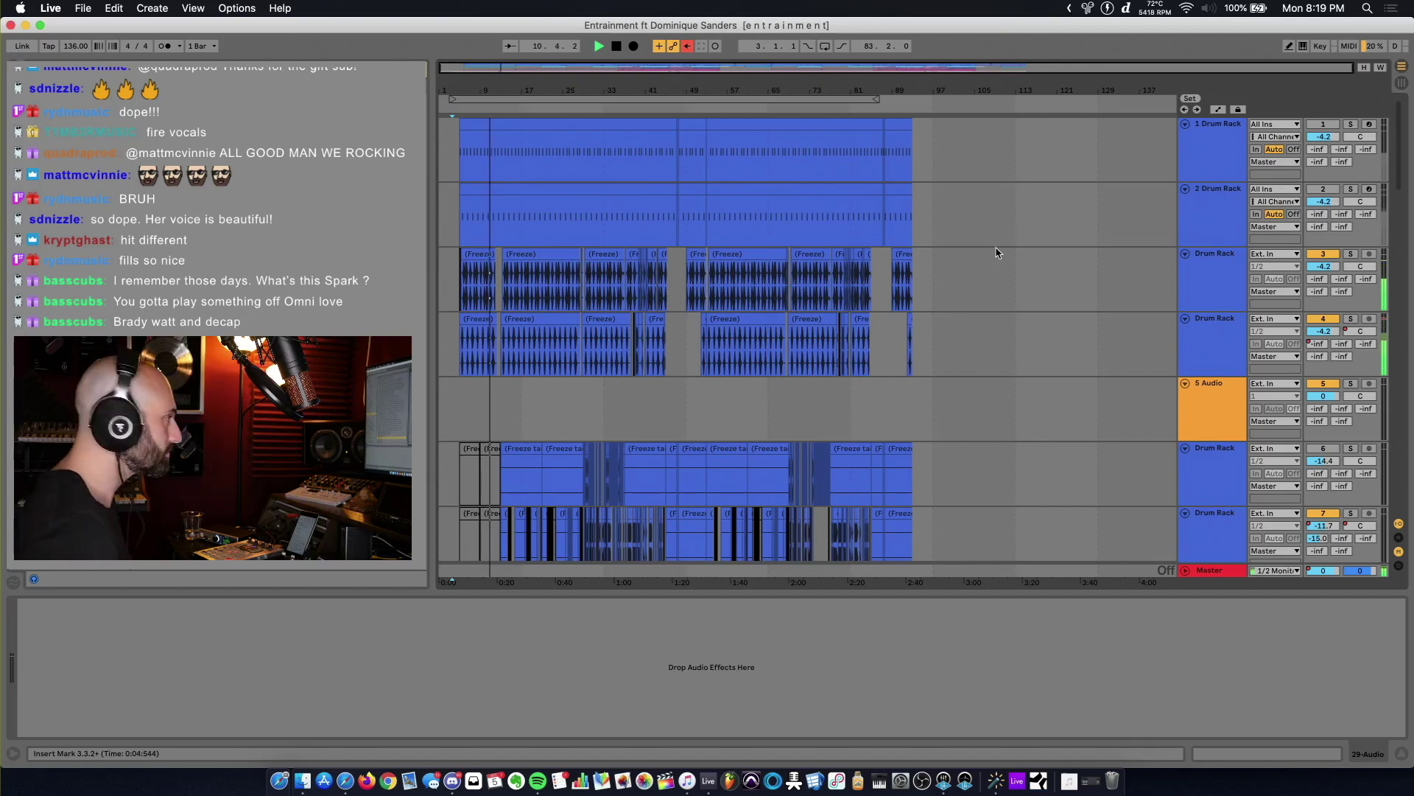
# Show the device chains of the two frozen Drum Rack tracks, tracks 3 and 4
pyautogui.scroll(-1, 996, 251)
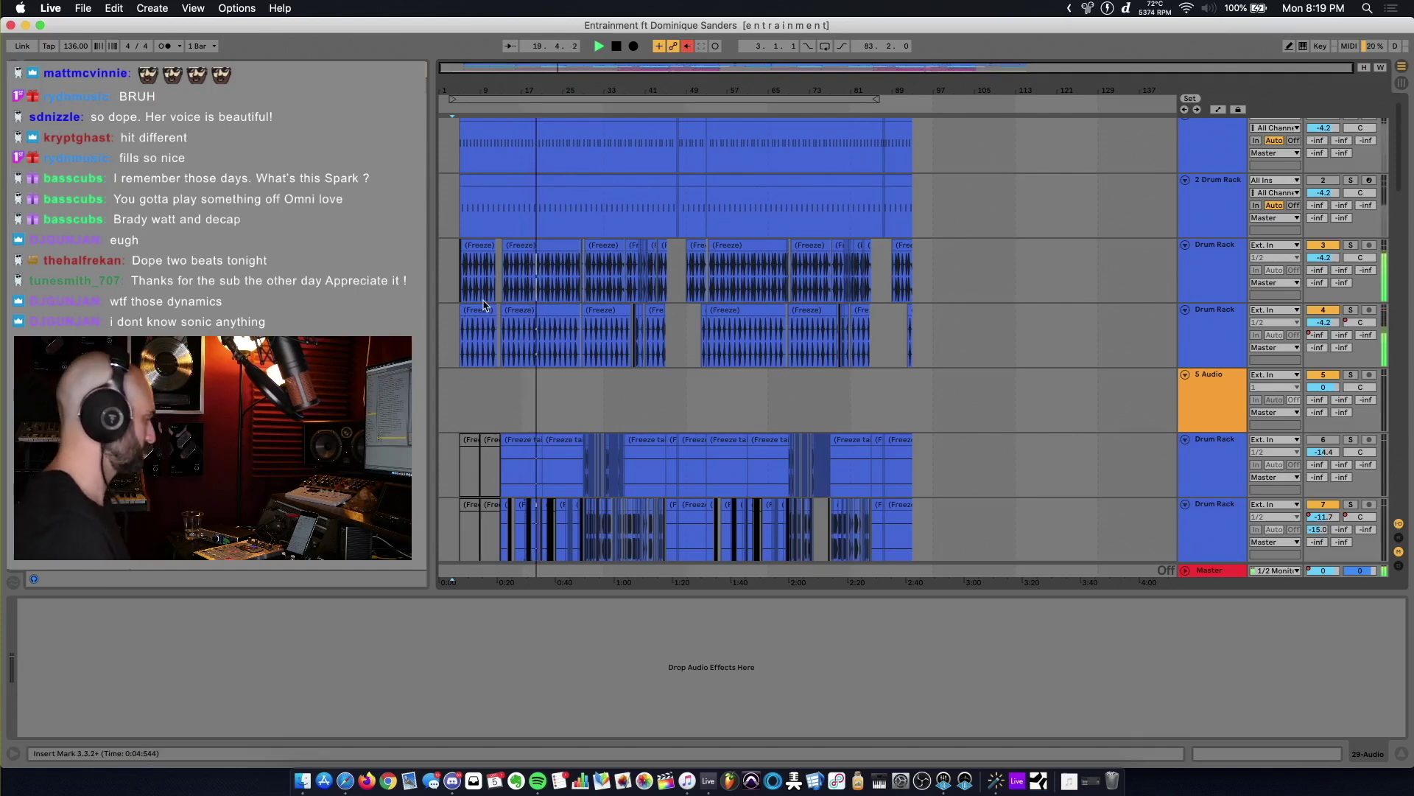
pyautogui.click(468, 265)
pyautogui.scroll(5, 469, 282)
pyautogui.click(1200, 268)
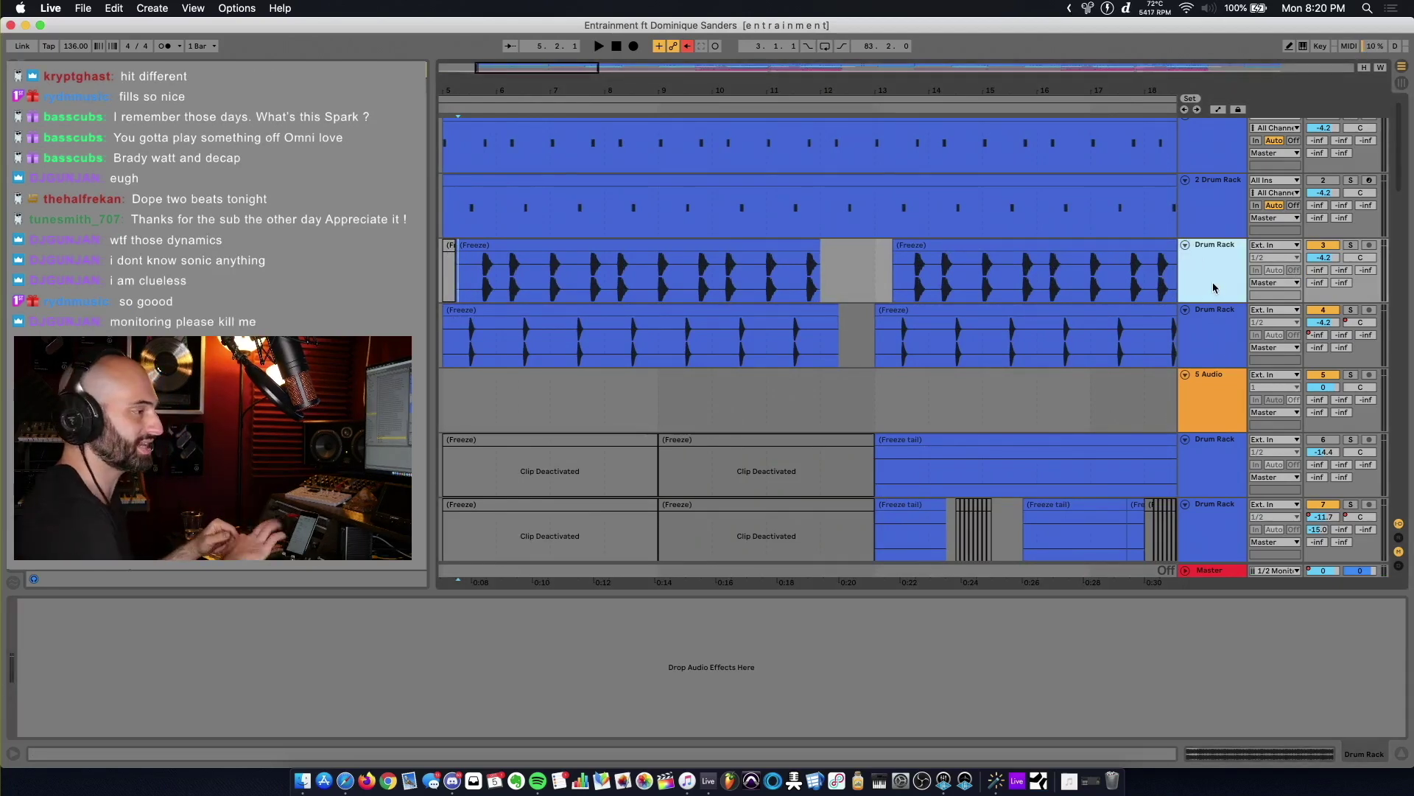
pyautogui.click(1211, 351)
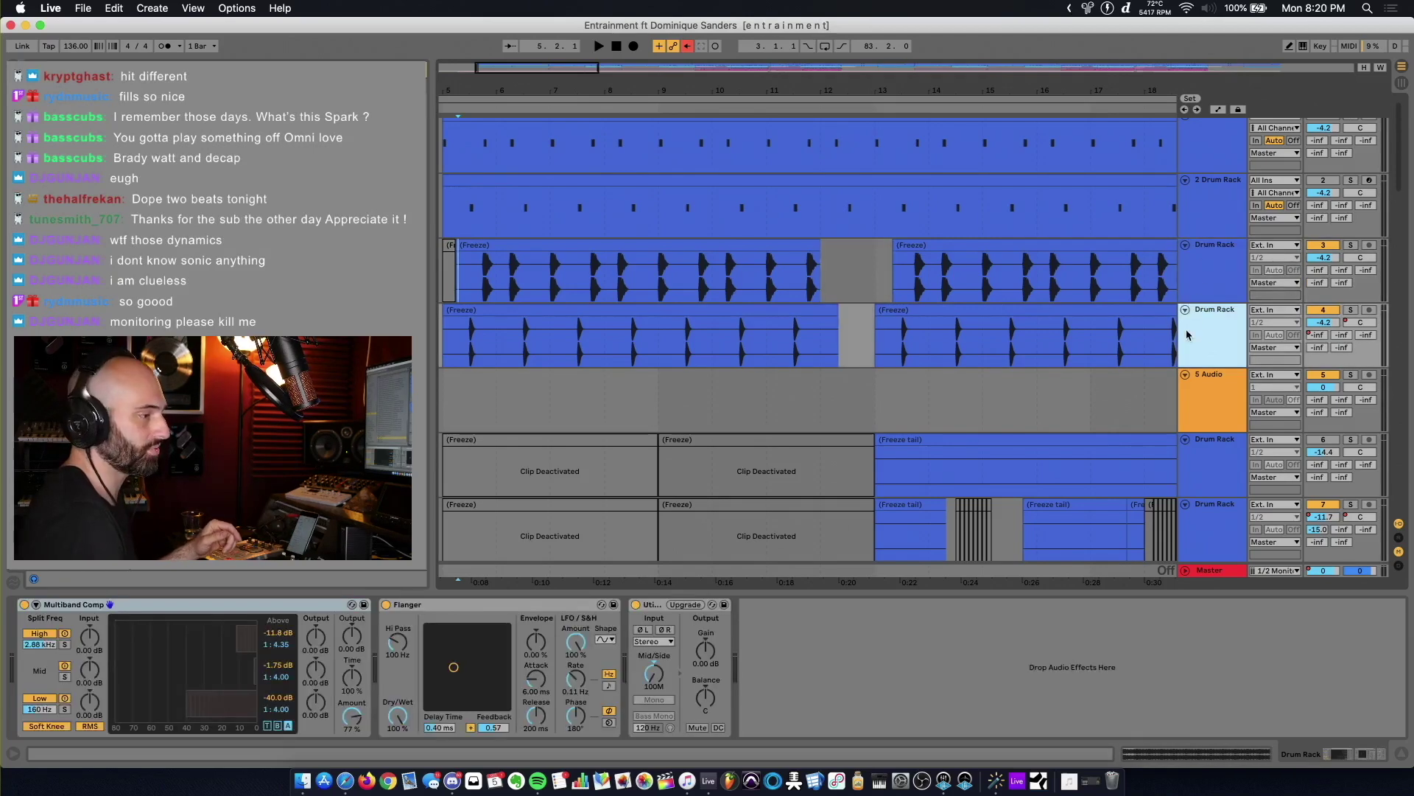
# Solo track 3 and audition its rapid drum fills around bars 28 and 41
pyautogui.click(958, 305)
pyautogui.hscroll(15, 963, 306)
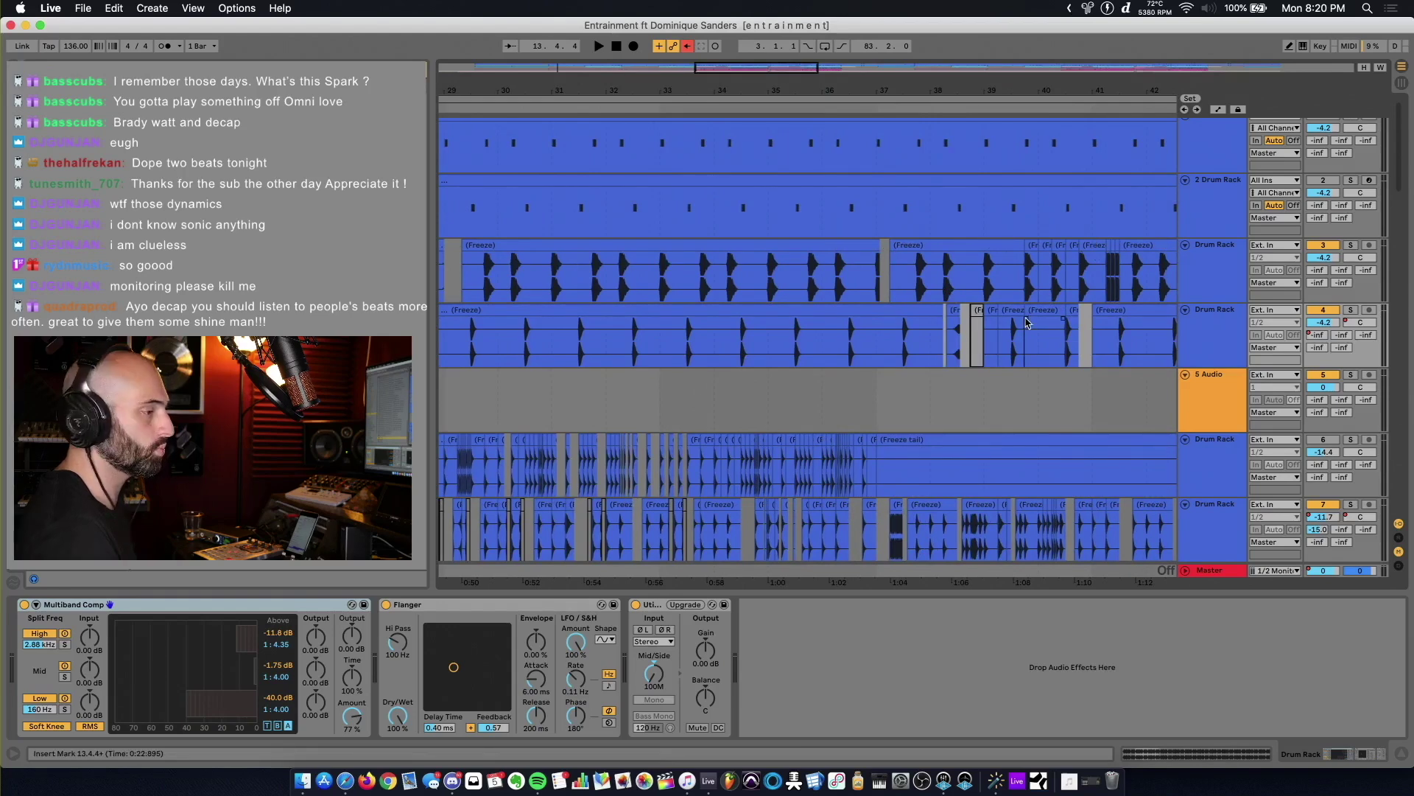
pyautogui.hscroll(-3, 661, 339)
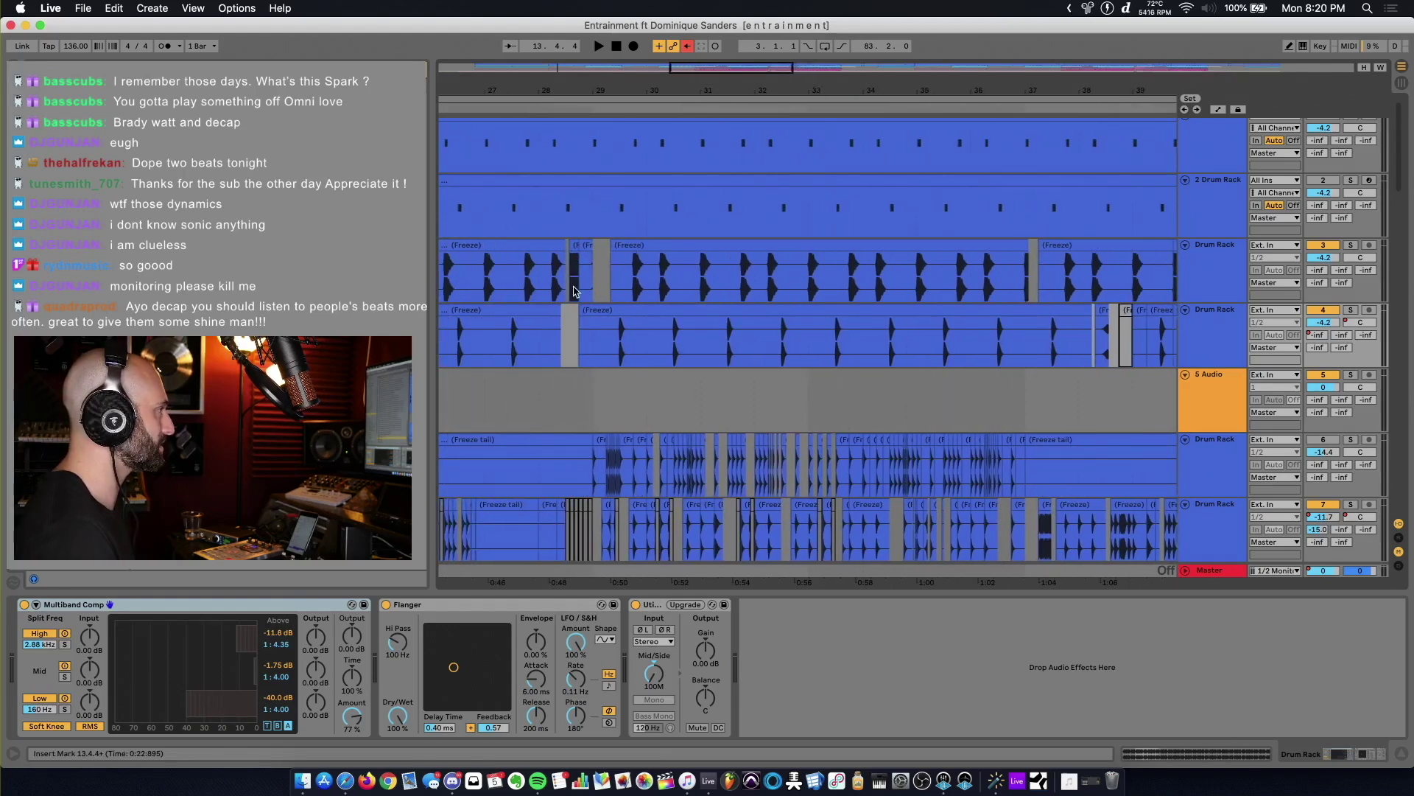
pyautogui.click(571, 288)
pyautogui.click(1348, 246)
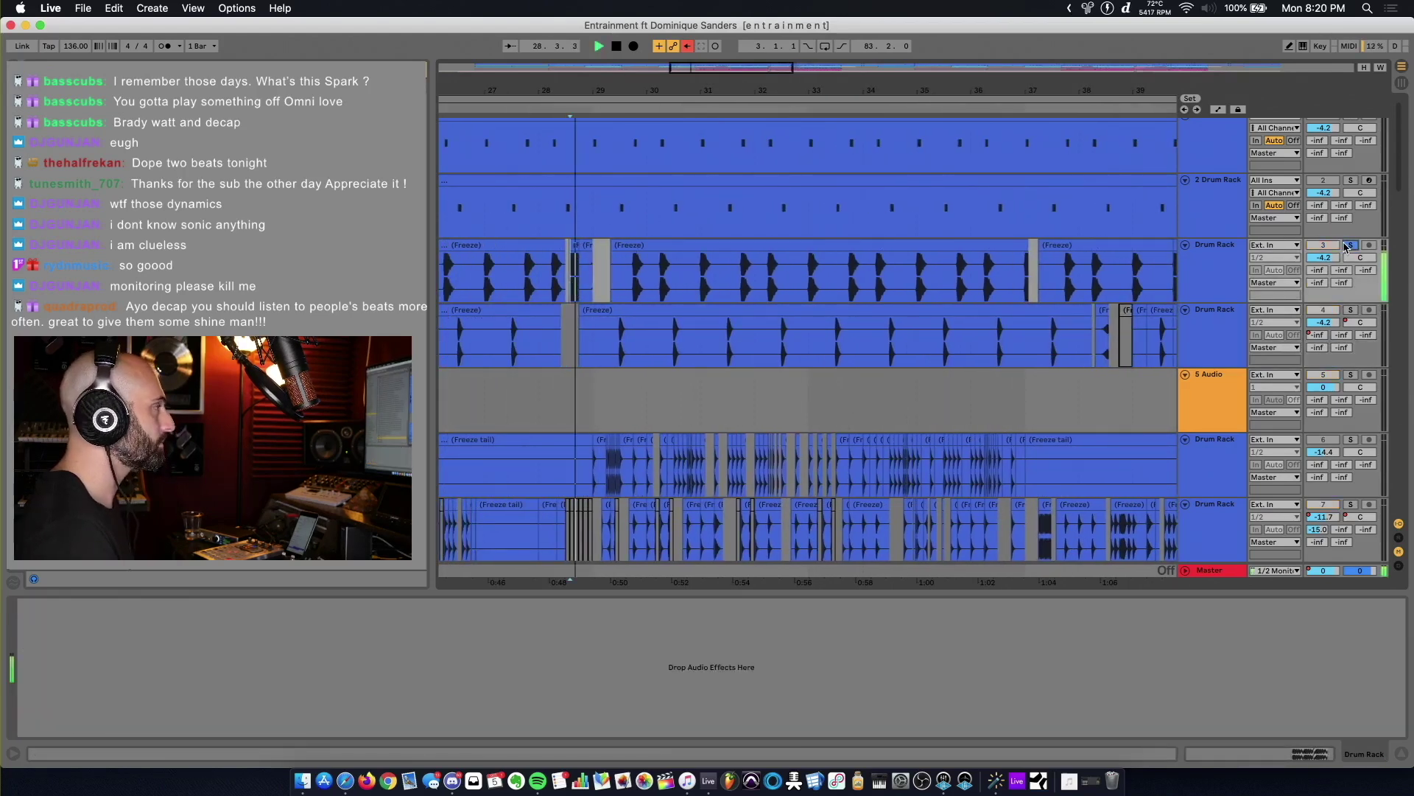
pyautogui.hscroll(4, 1034, 289)
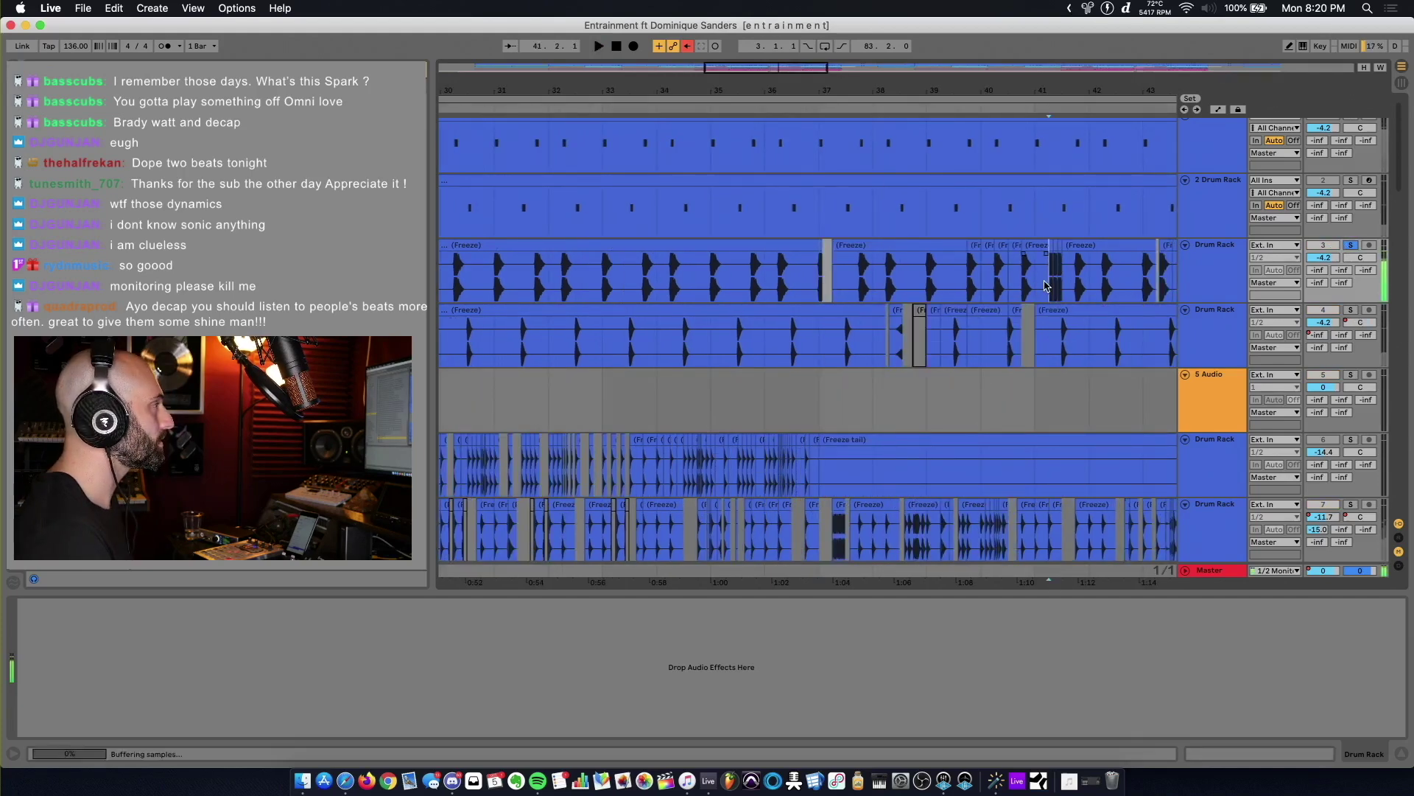
pyautogui.click(741, 242)
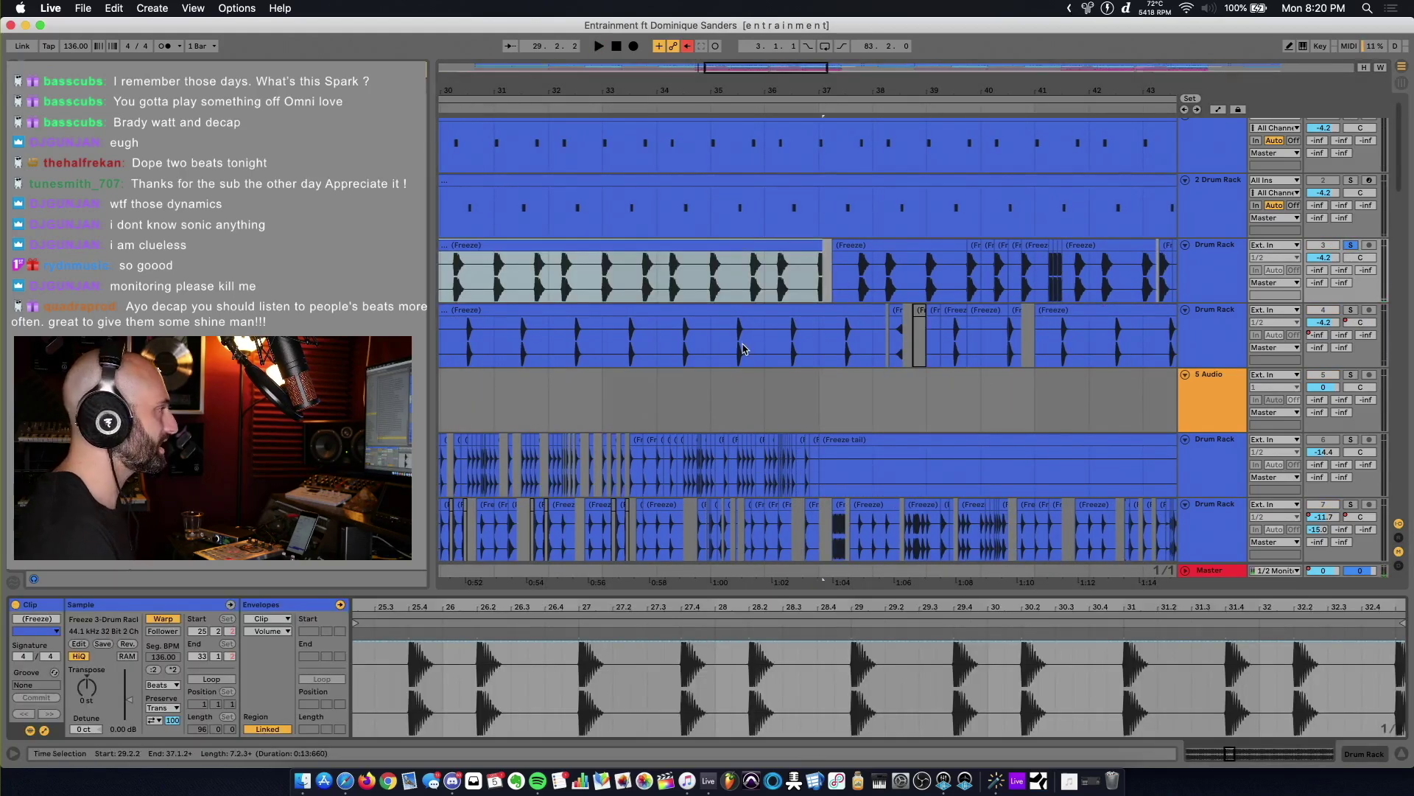
# Audition the reversed clip around bar 38 on soloed track 4, and play the section from bar 38 with all tracks
pyautogui.click(676, 351)
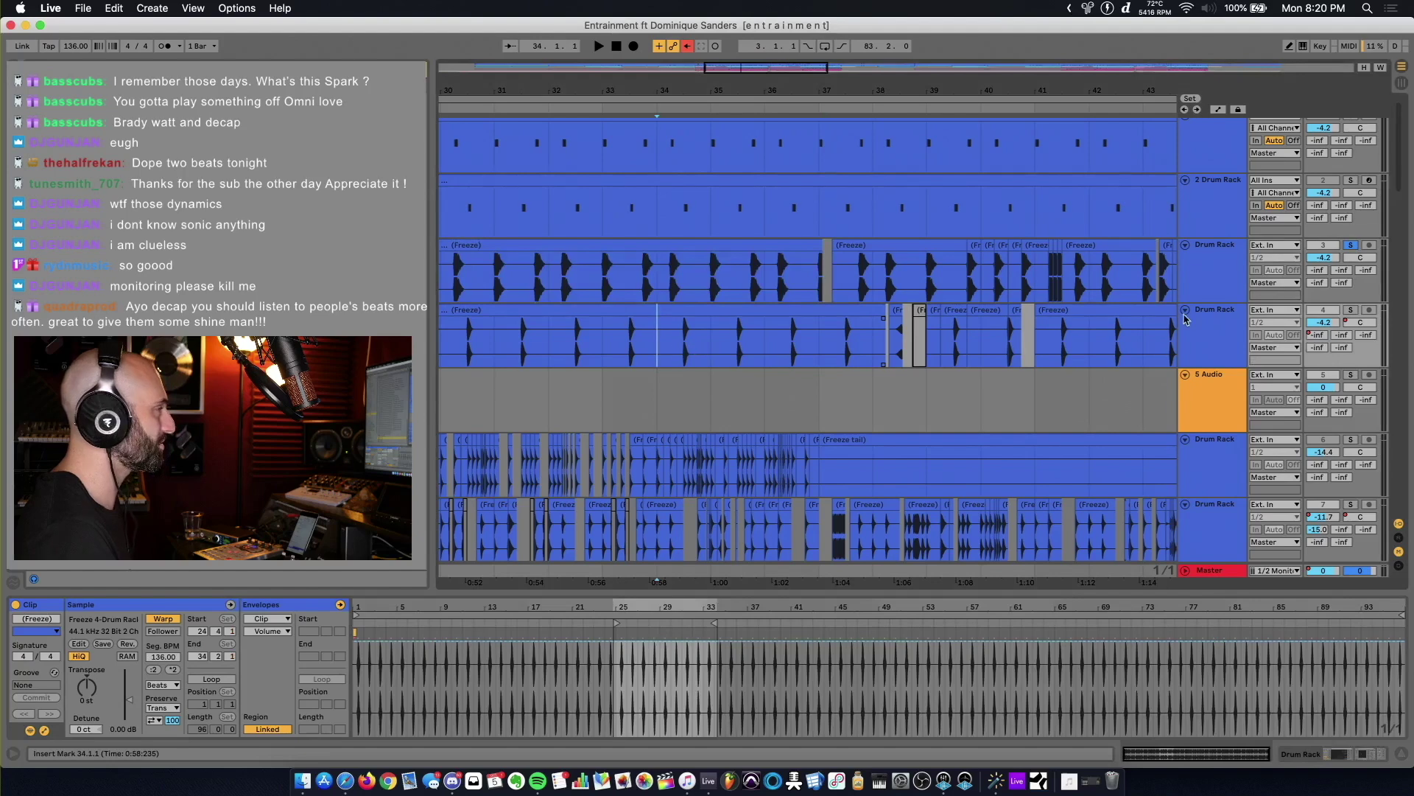
pyautogui.click(1350, 310)
pyautogui.click(798, 356)
pyautogui.click(896, 352)
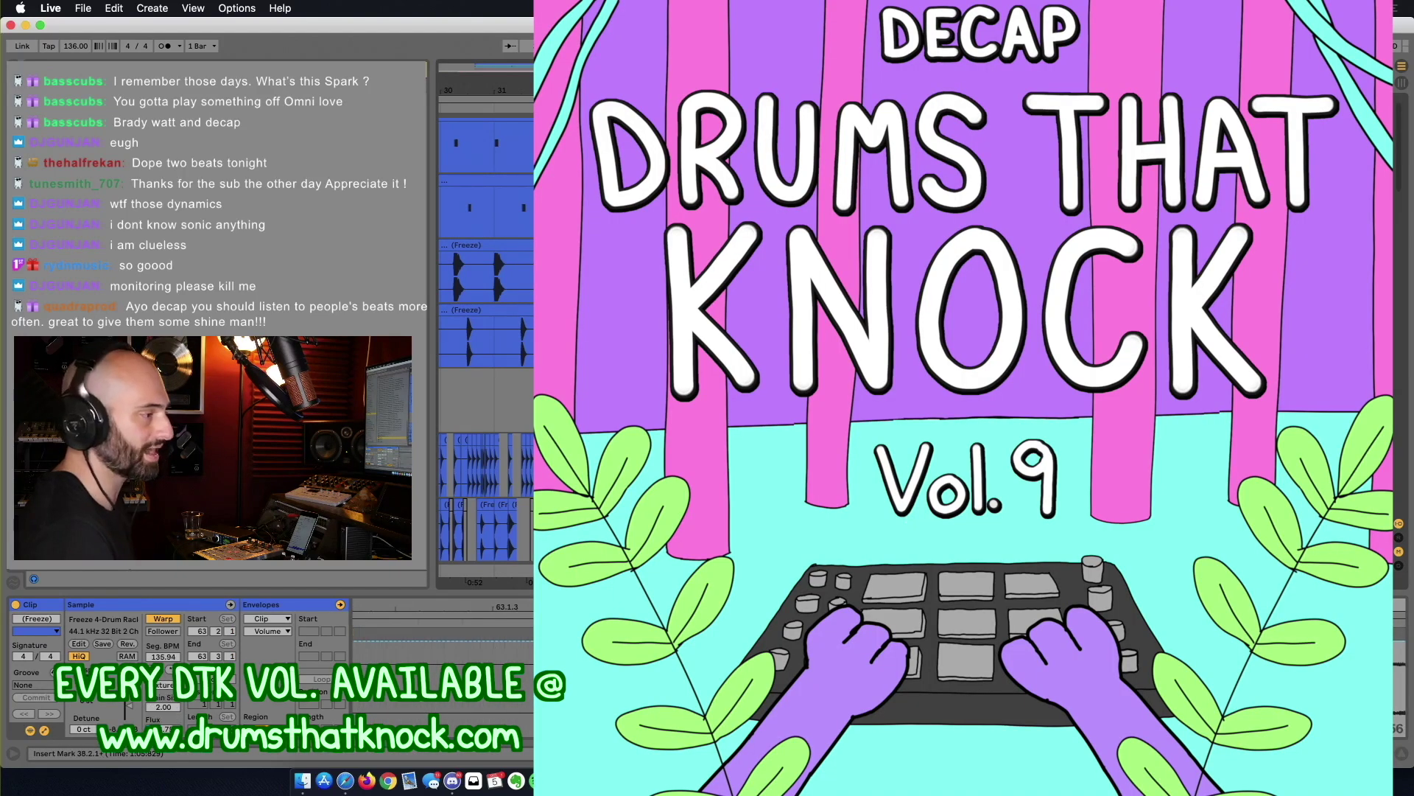
pyautogui.scroll(3, 891, 350)
pyautogui.press('space')
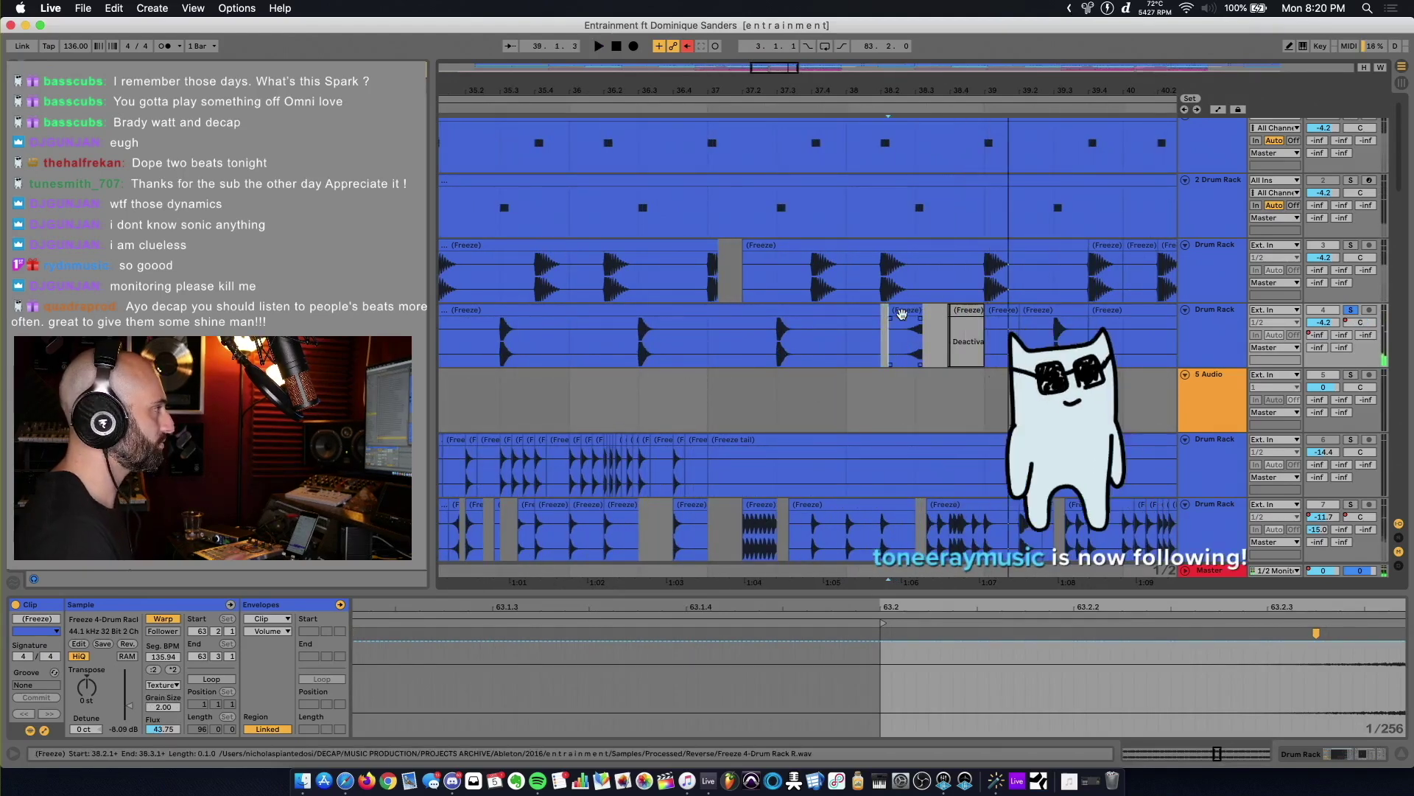
pyautogui.click(903, 311)
pyautogui.press('space')
pyautogui.press('space')
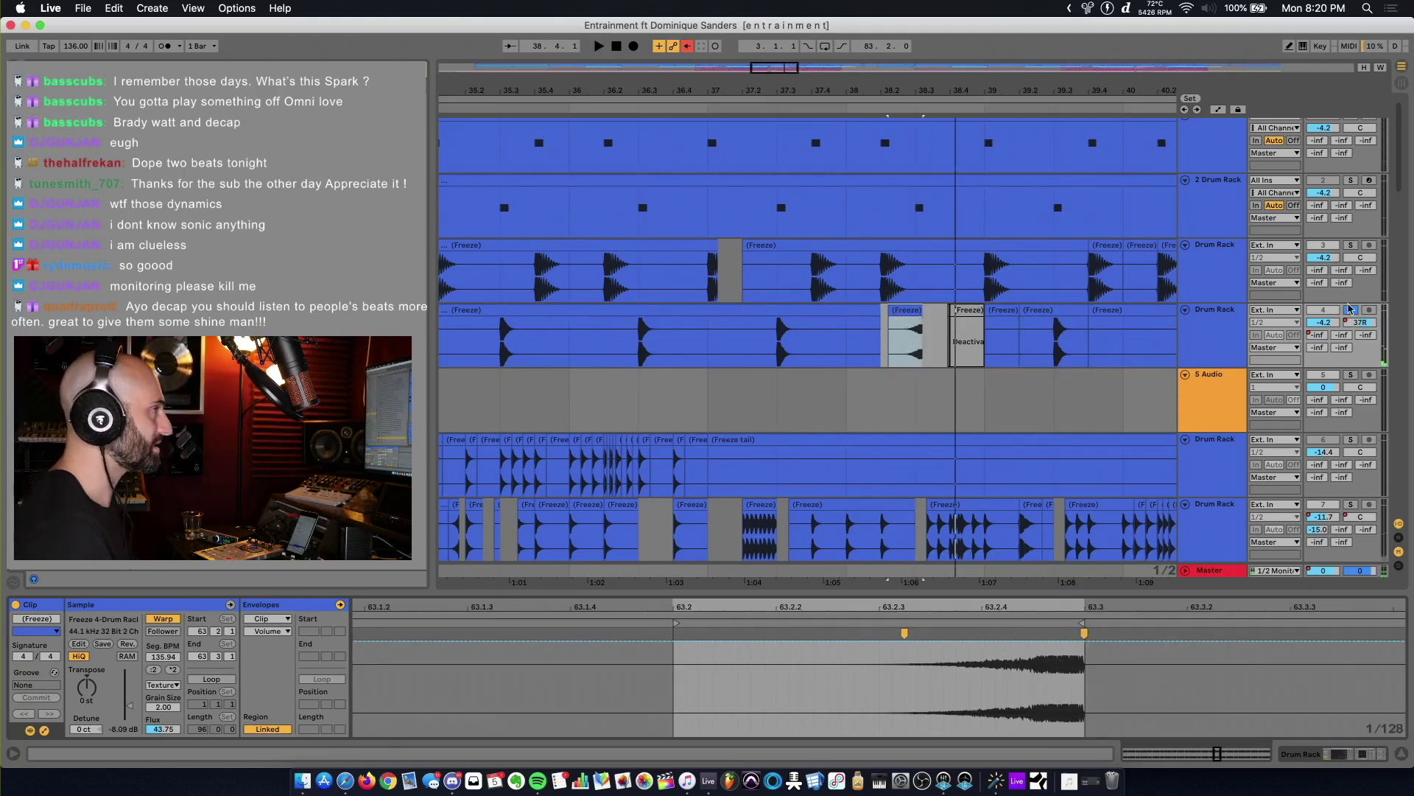
pyautogui.click(819, 294)
pyautogui.press('space')
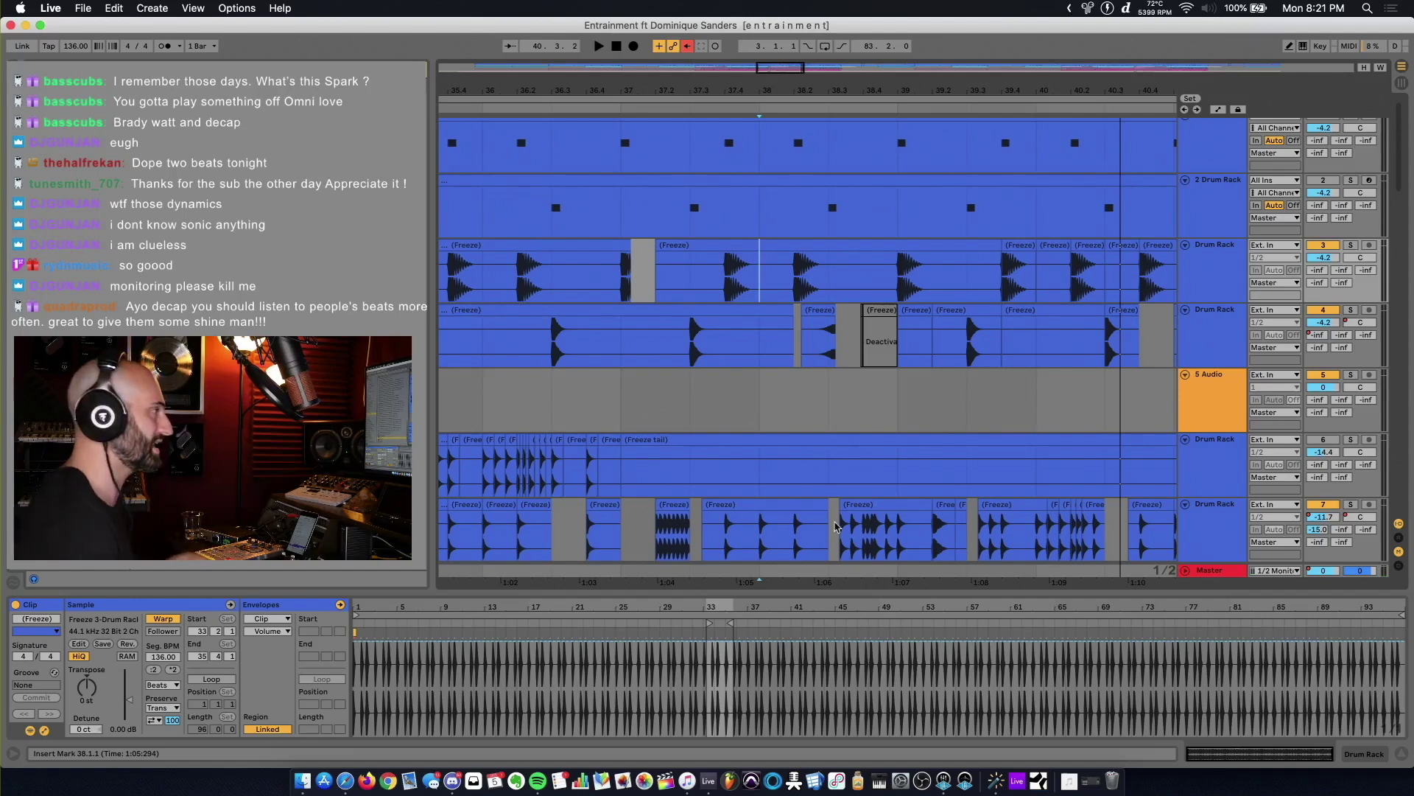
# Examine the chopped percussion clips on Drum Rack track 7 from about bar 38 to bar 43, up close
pyautogui.click(836, 546)
pyautogui.hscroll(2, 836, 546)
pyautogui.moveTo(908, 541); pyautogui.dragTo(1027, 538)
pyautogui.click(966, 538)
pyautogui.press('+')
pyautogui.press('+')
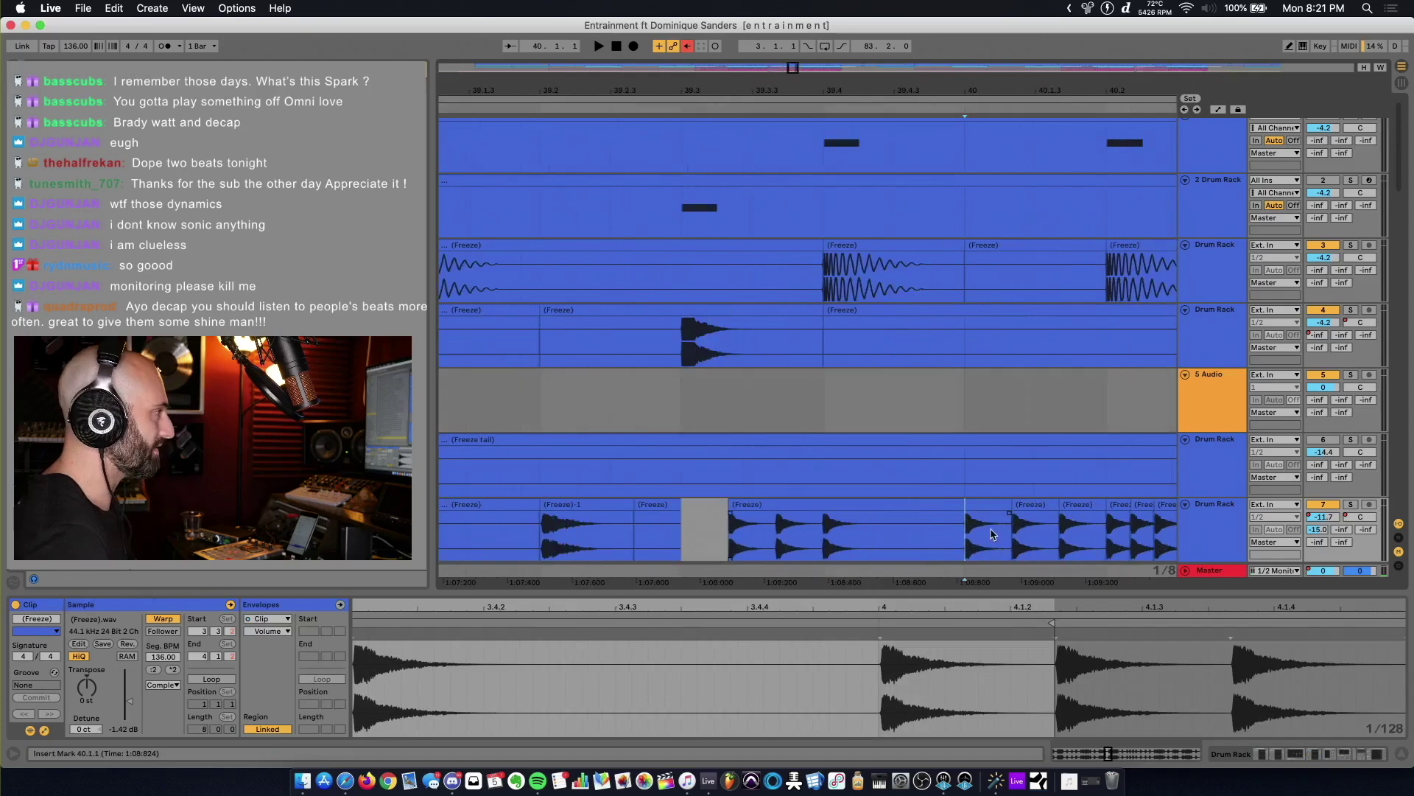
pyautogui.hscroll(2, 1020, 524)
pyautogui.press('-')
pyautogui.press('-')
pyautogui.press('-')
pyautogui.press('-')
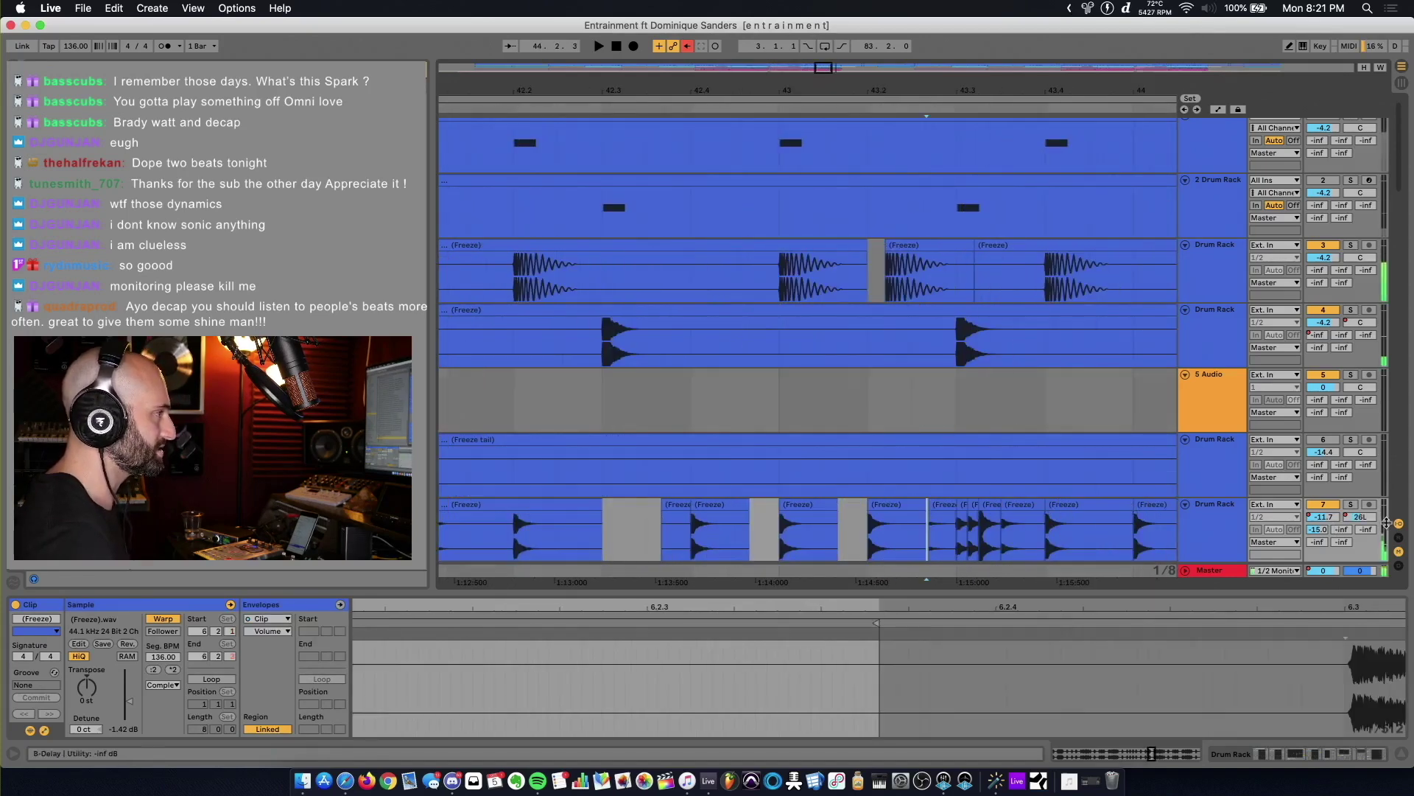
# Play from bar 43 and look through the whole device chain of Drum Rack track 7
pyautogui.press('space')
pyautogui.click(1194, 534)
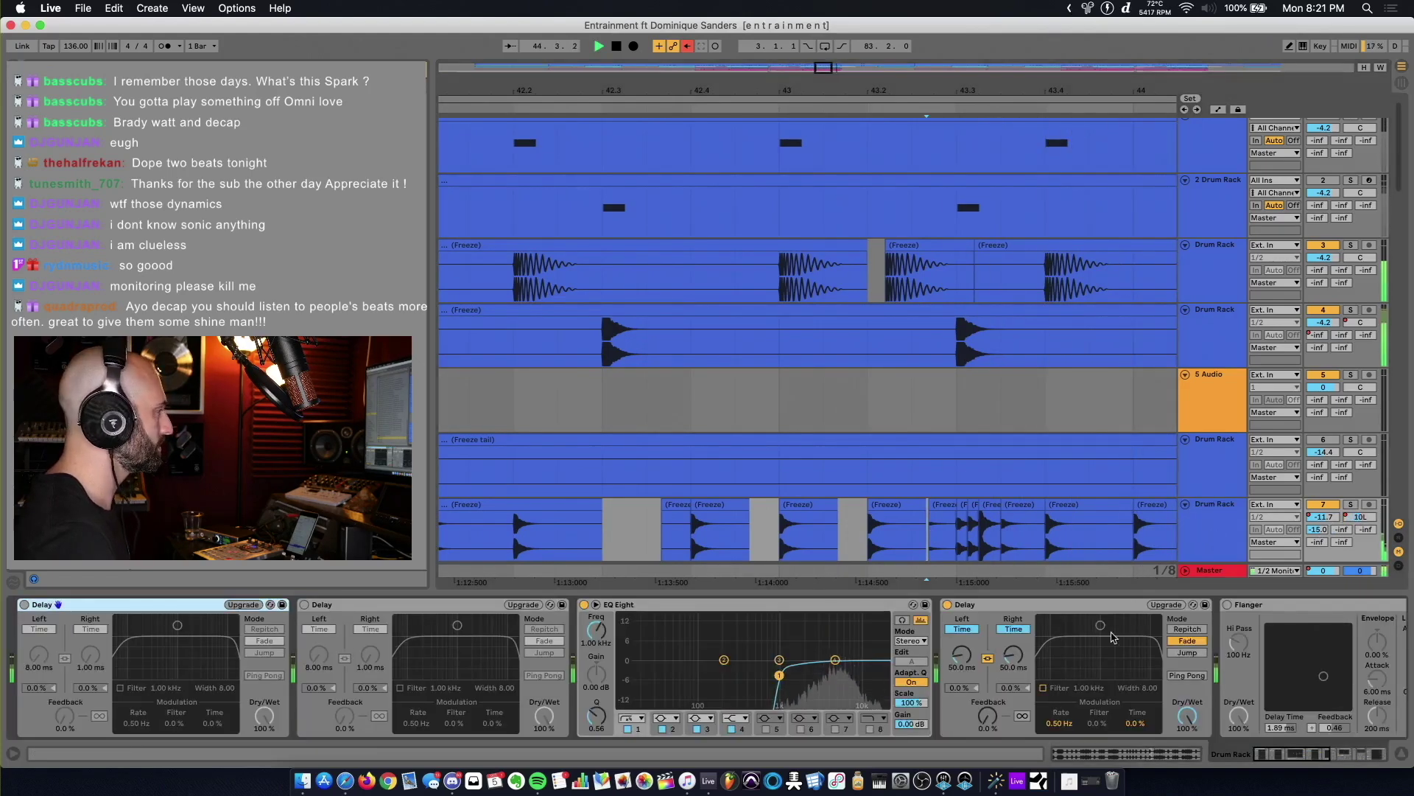
pyautogui.hscroll(10, 1058, 657)
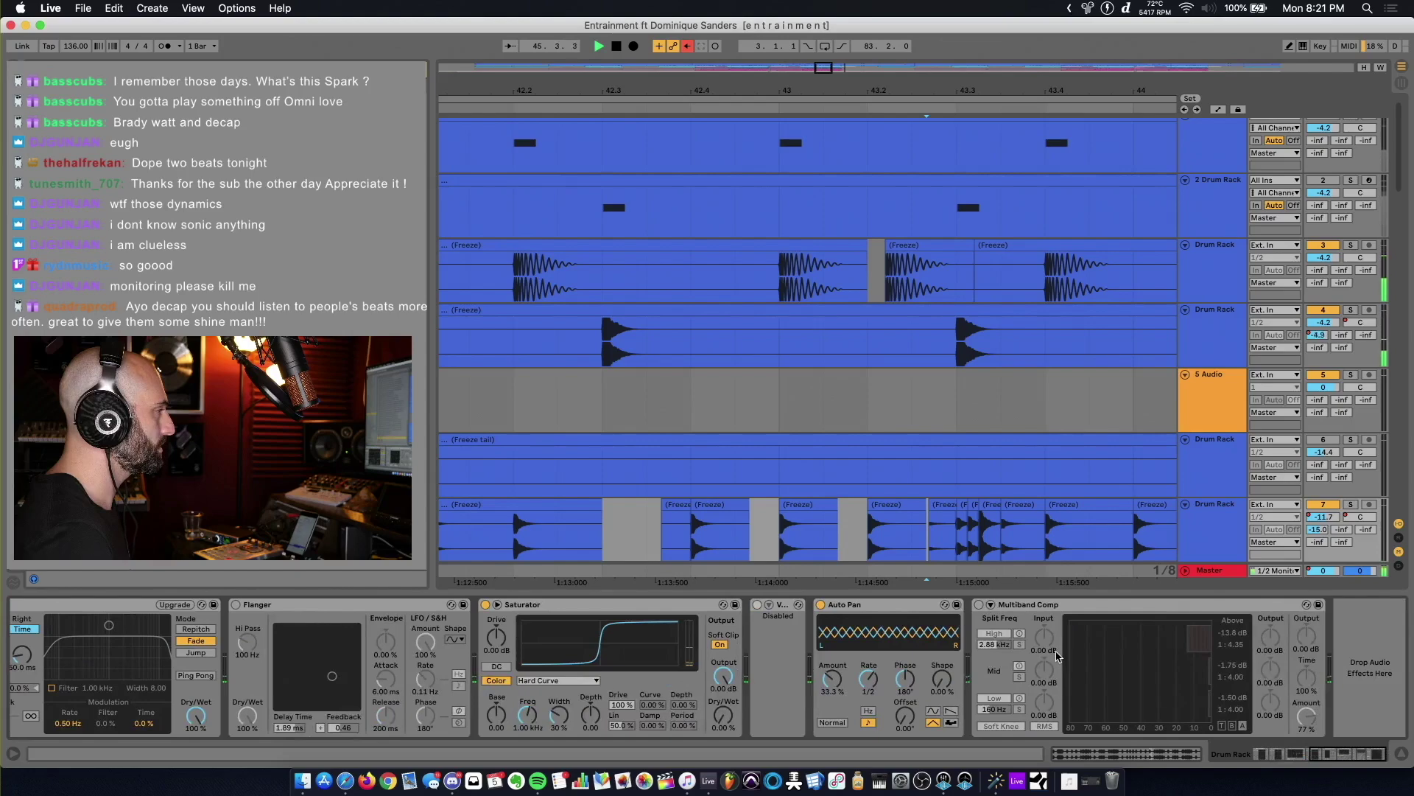
pyautogui.hscroll(-10, 1058, 656)
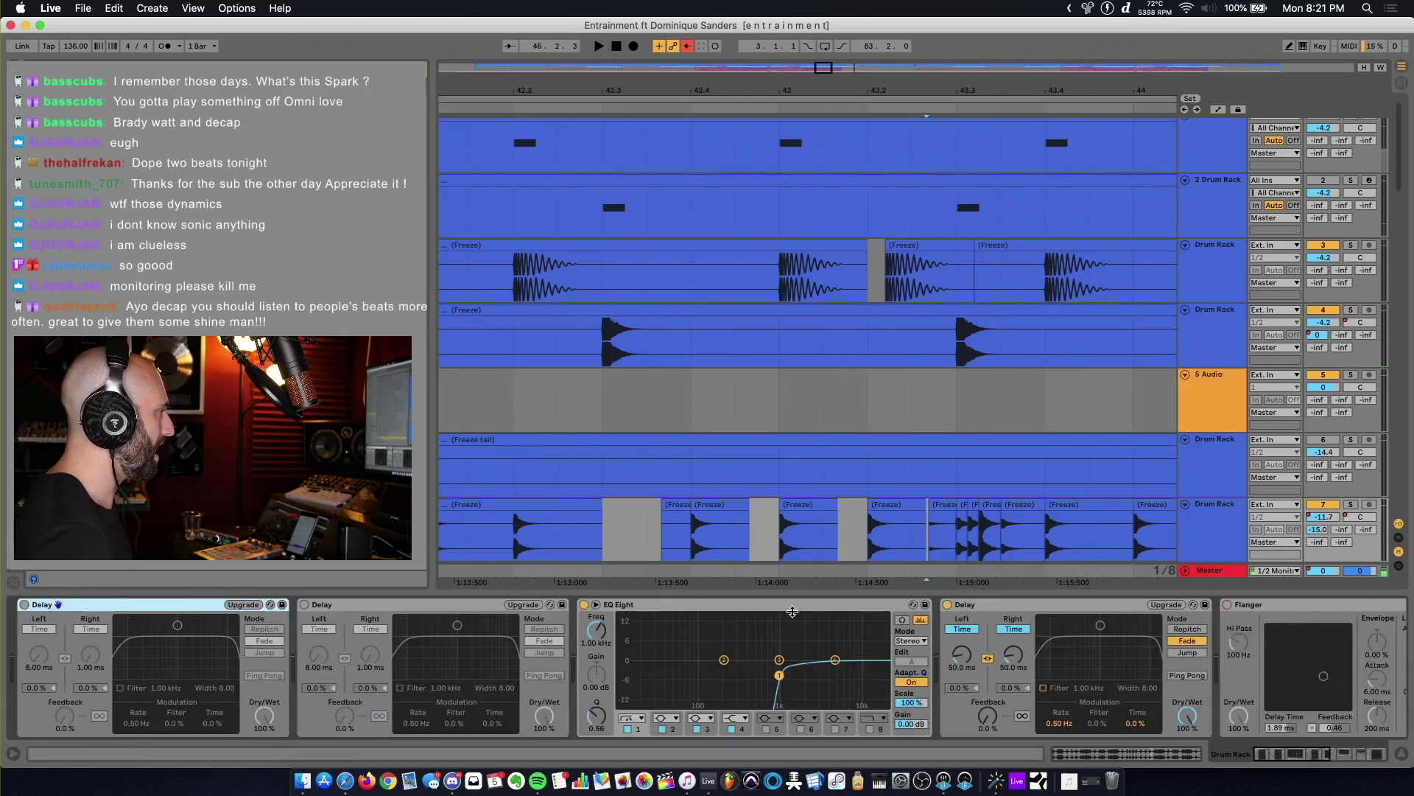
# Highlight the EQ Eight with its filter band 1 and the Delay following it in track 7's device chain
pyautogui.click(745, 607)
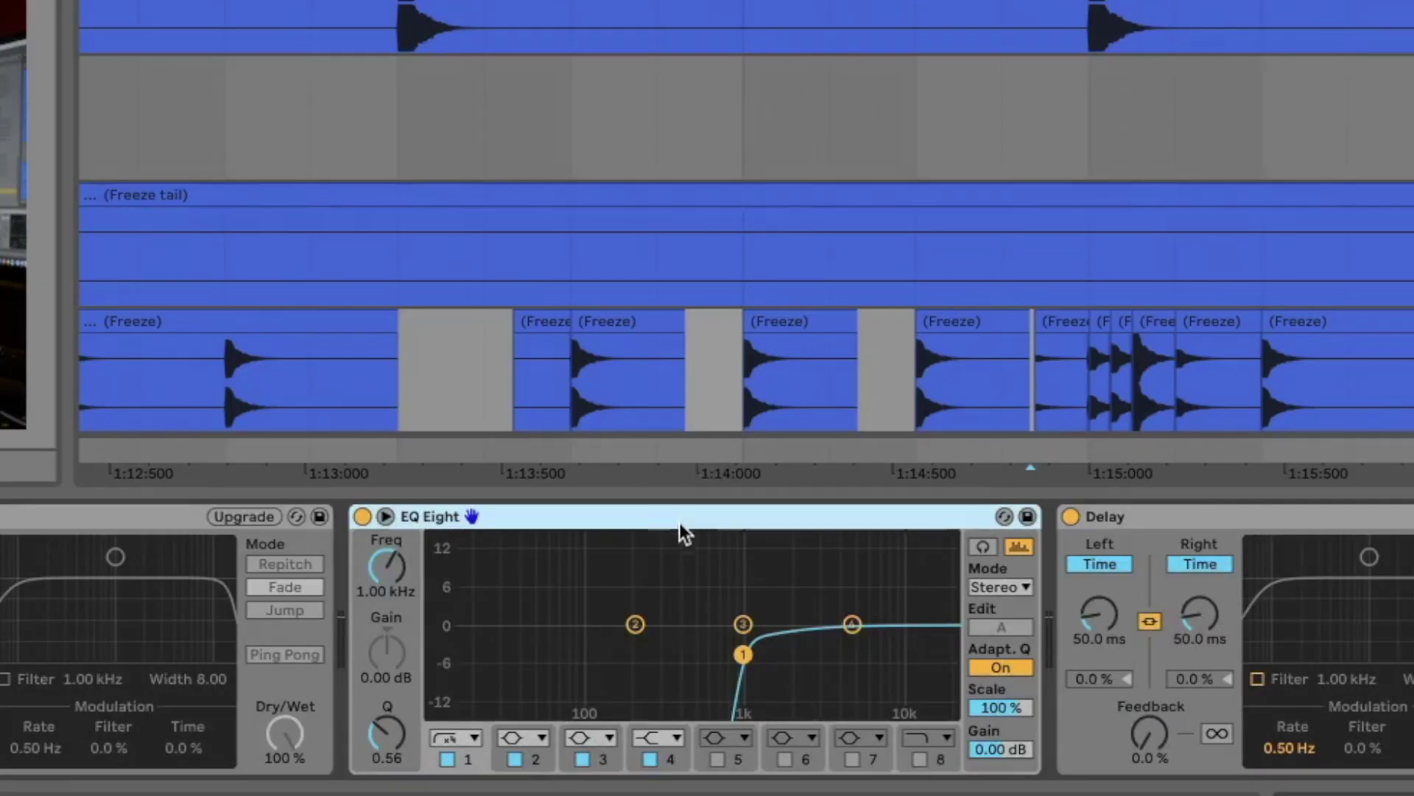
pyautogui.click(739, 659)
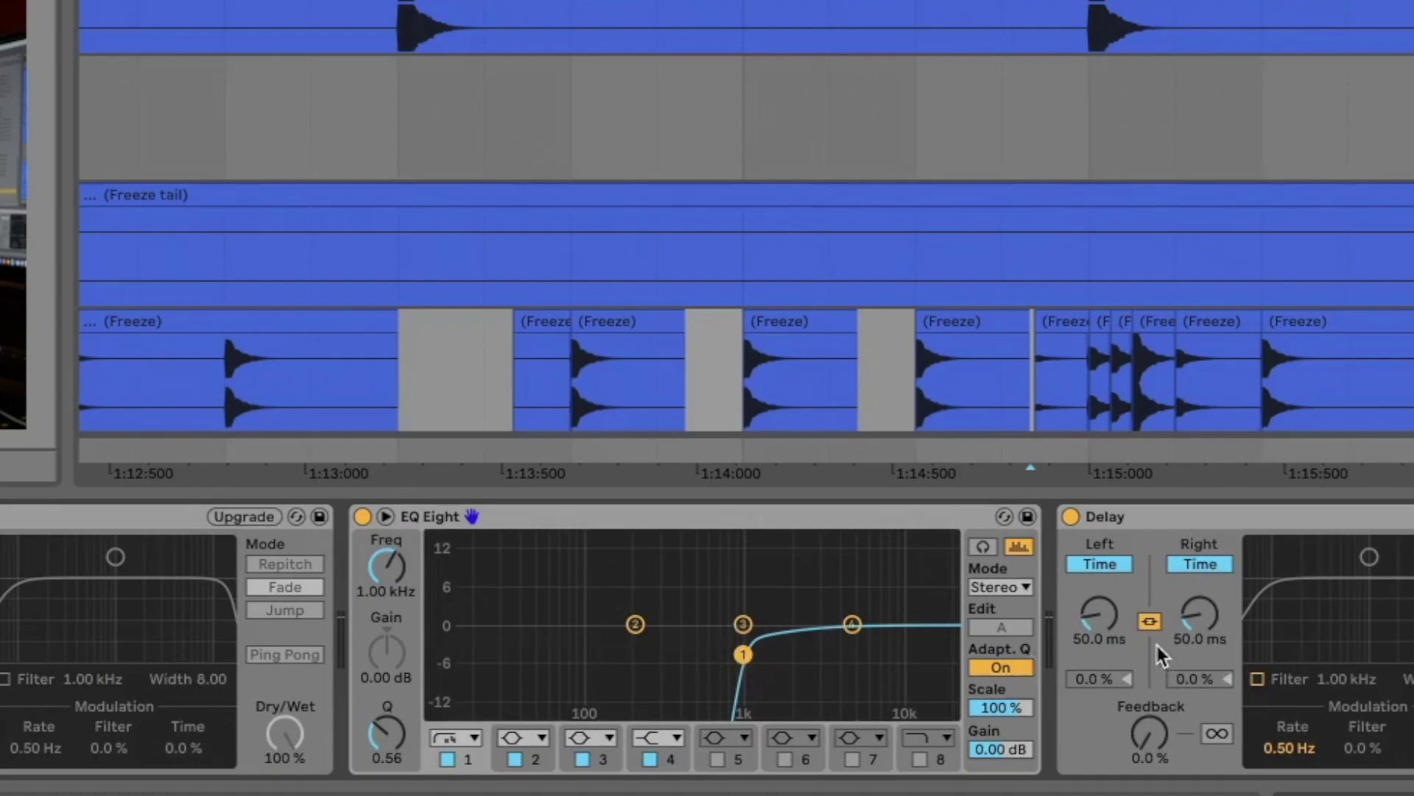
pyautogui.click(1178, 519)
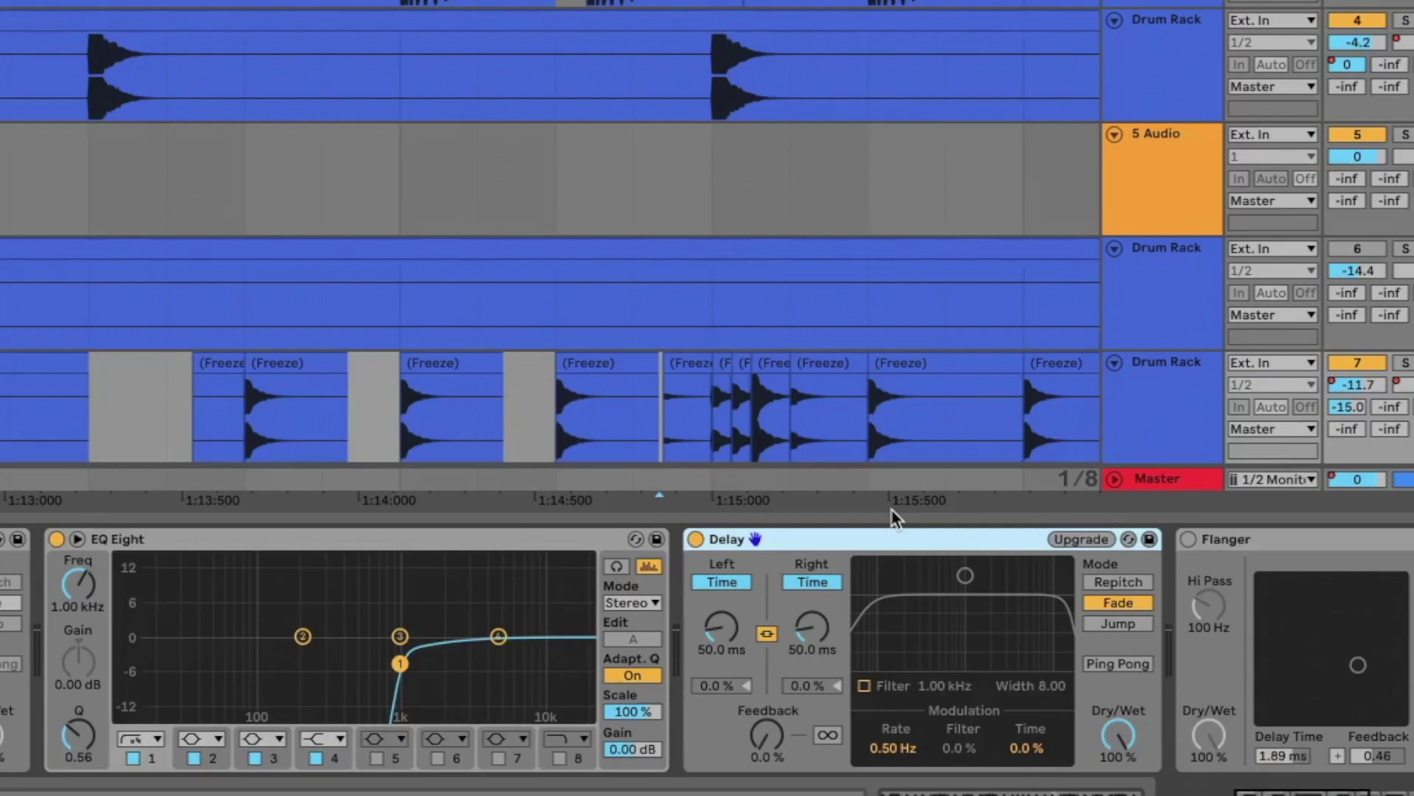
pyautogui.click(1218, 517)
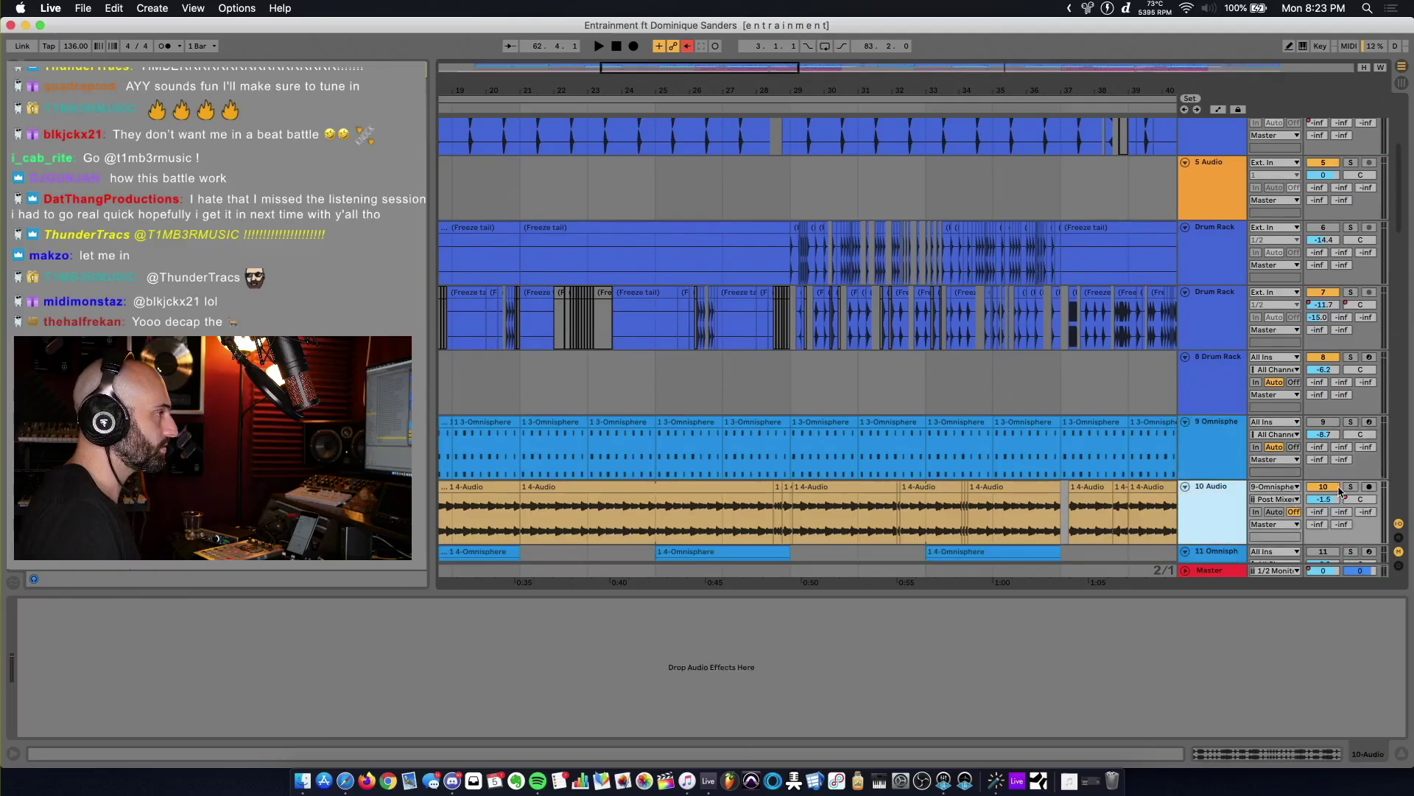
# Solo the 10 Audio track and set playback to its first clip at bar 5
pyautogui.click(1336, 488)
pyautogui.press('space')
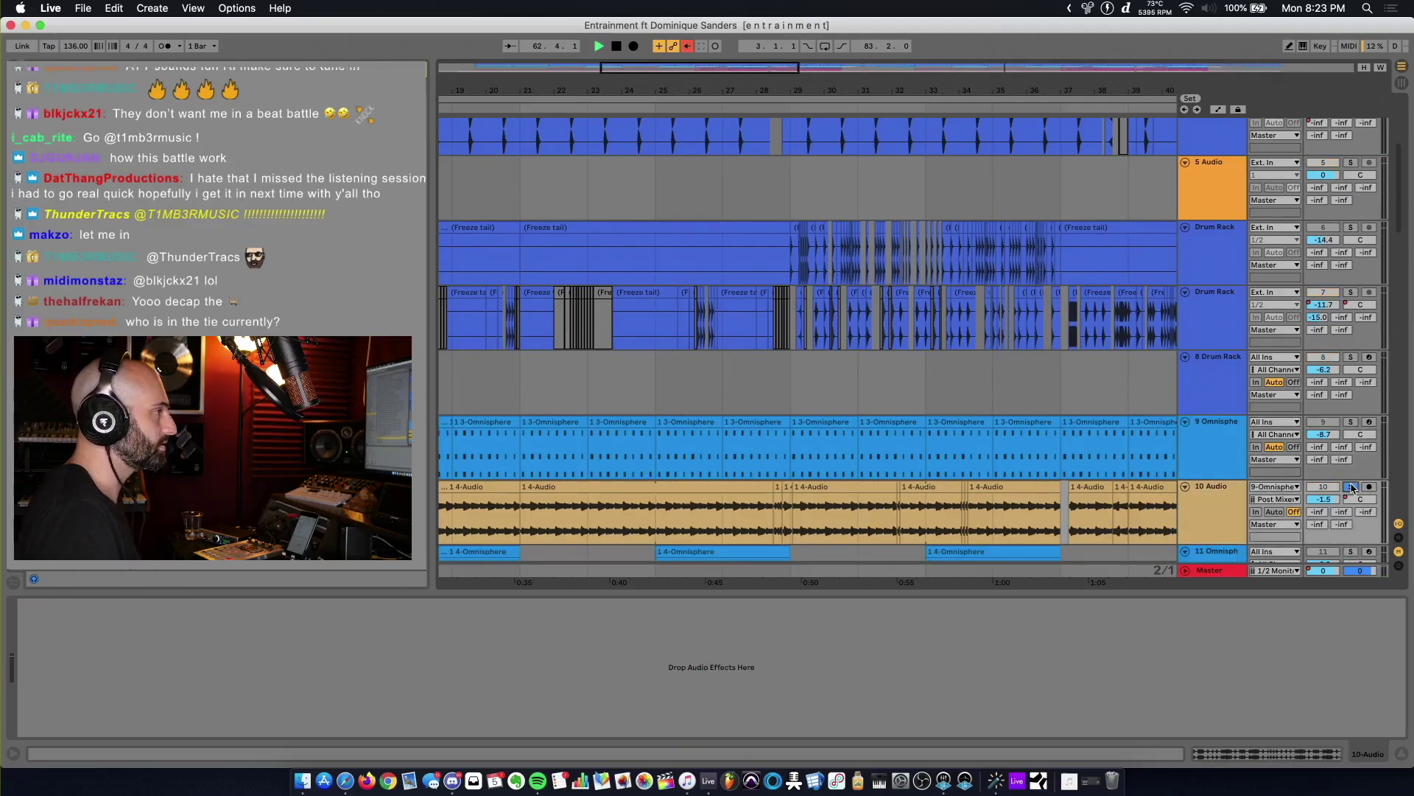
pyautogui.hscroll(-10, 1023, 469)
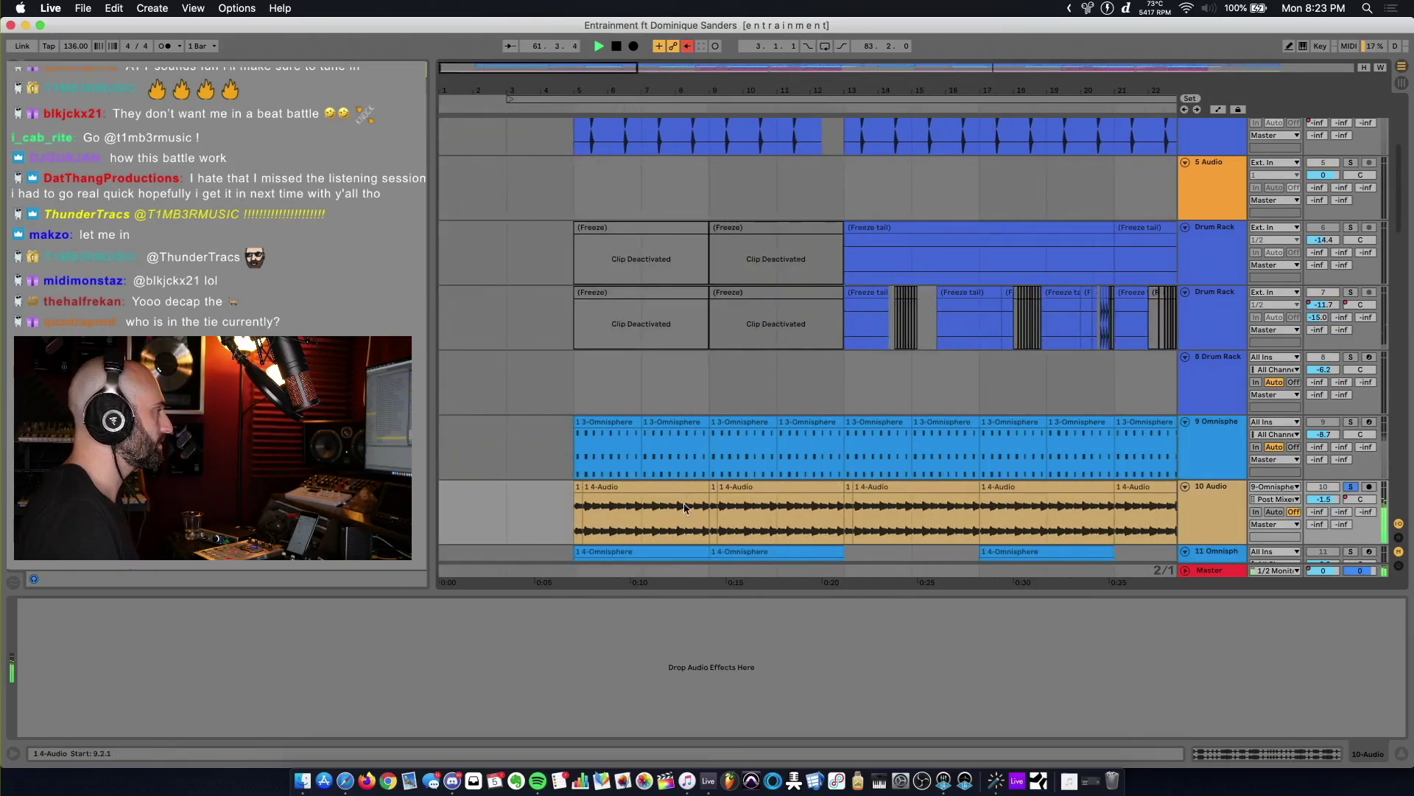
pyautogui.click(573, 528)
pyautogui.press('space')
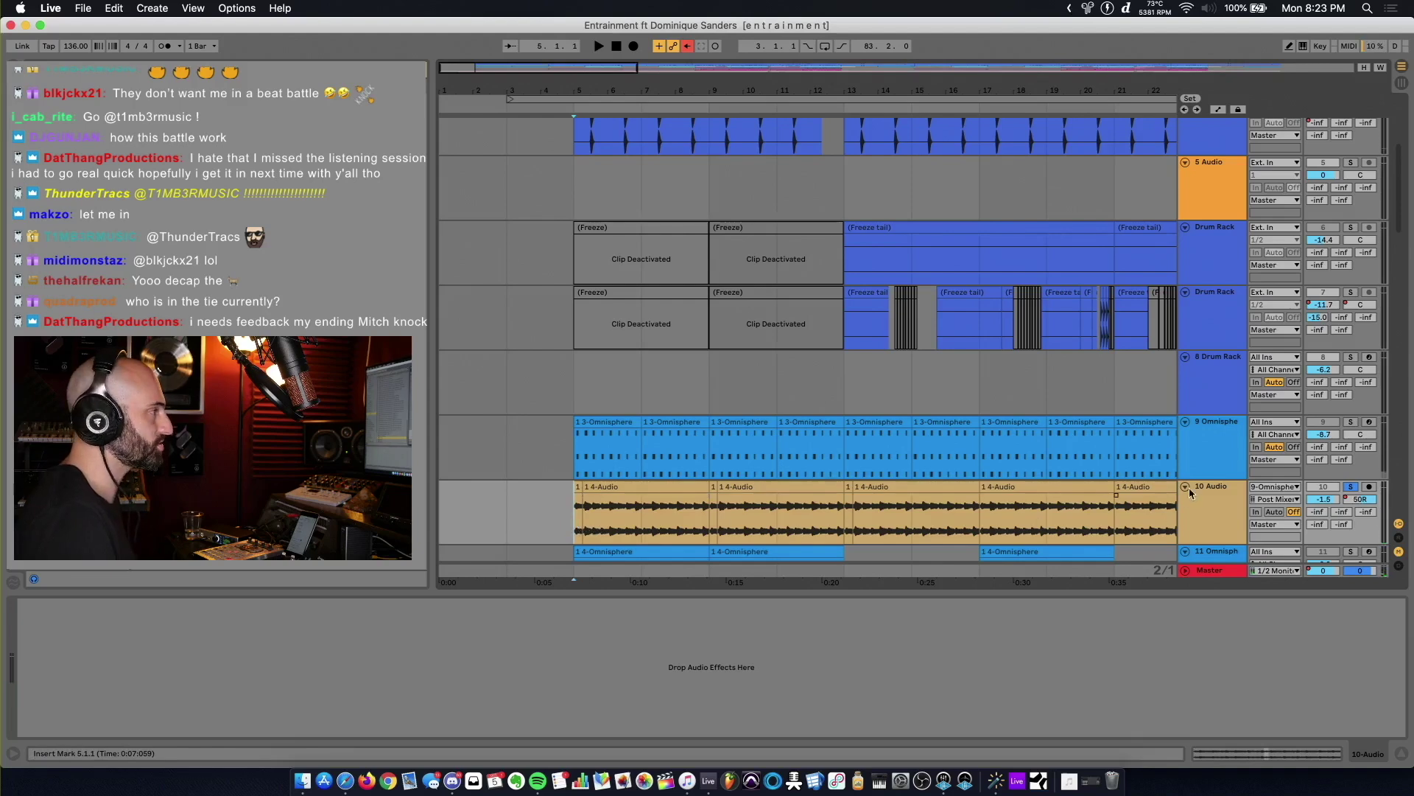
# Solo the Omnisphere track 9, play it from bar 5 and open its first MIDI clip
pyautogui.press('space')
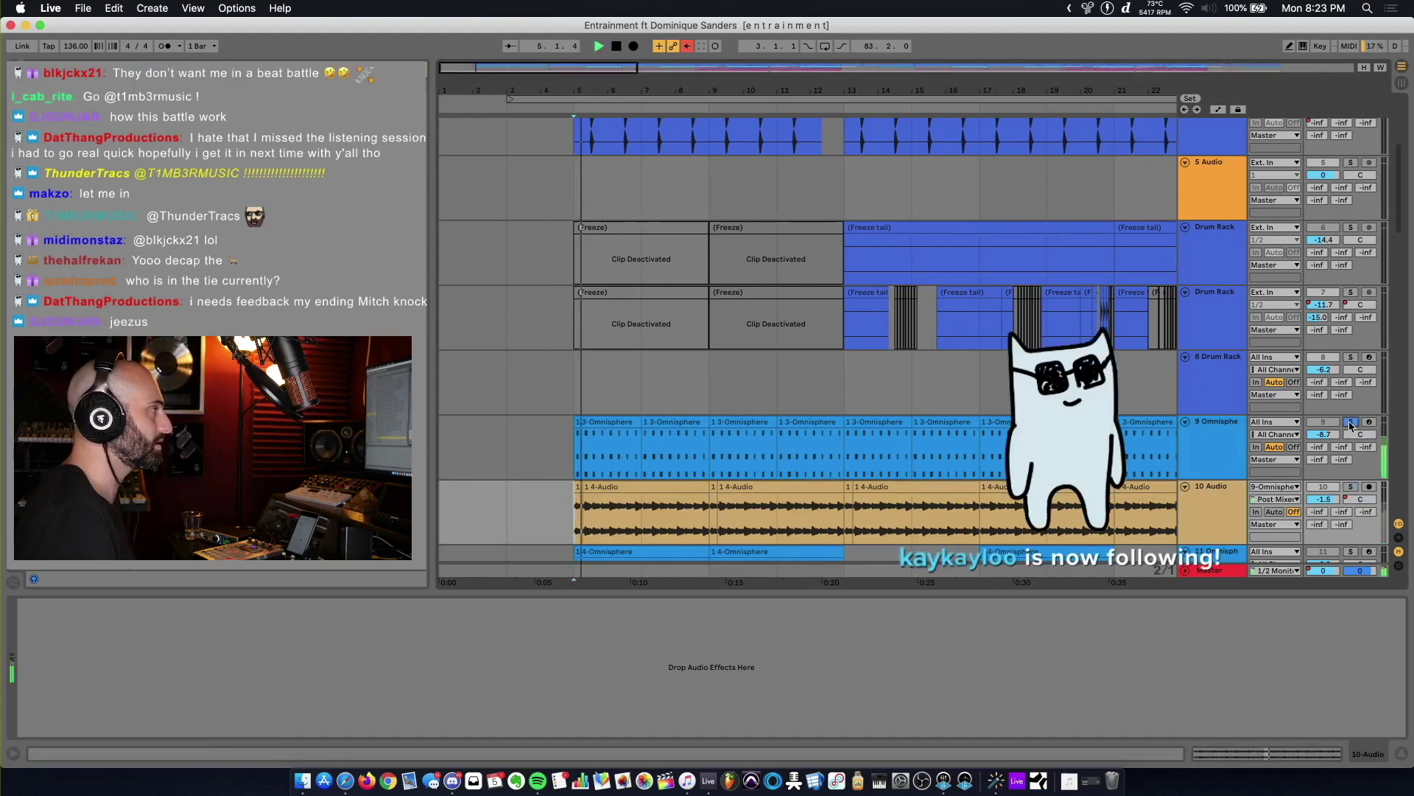
pyautogui.doubleClick(605, 450)
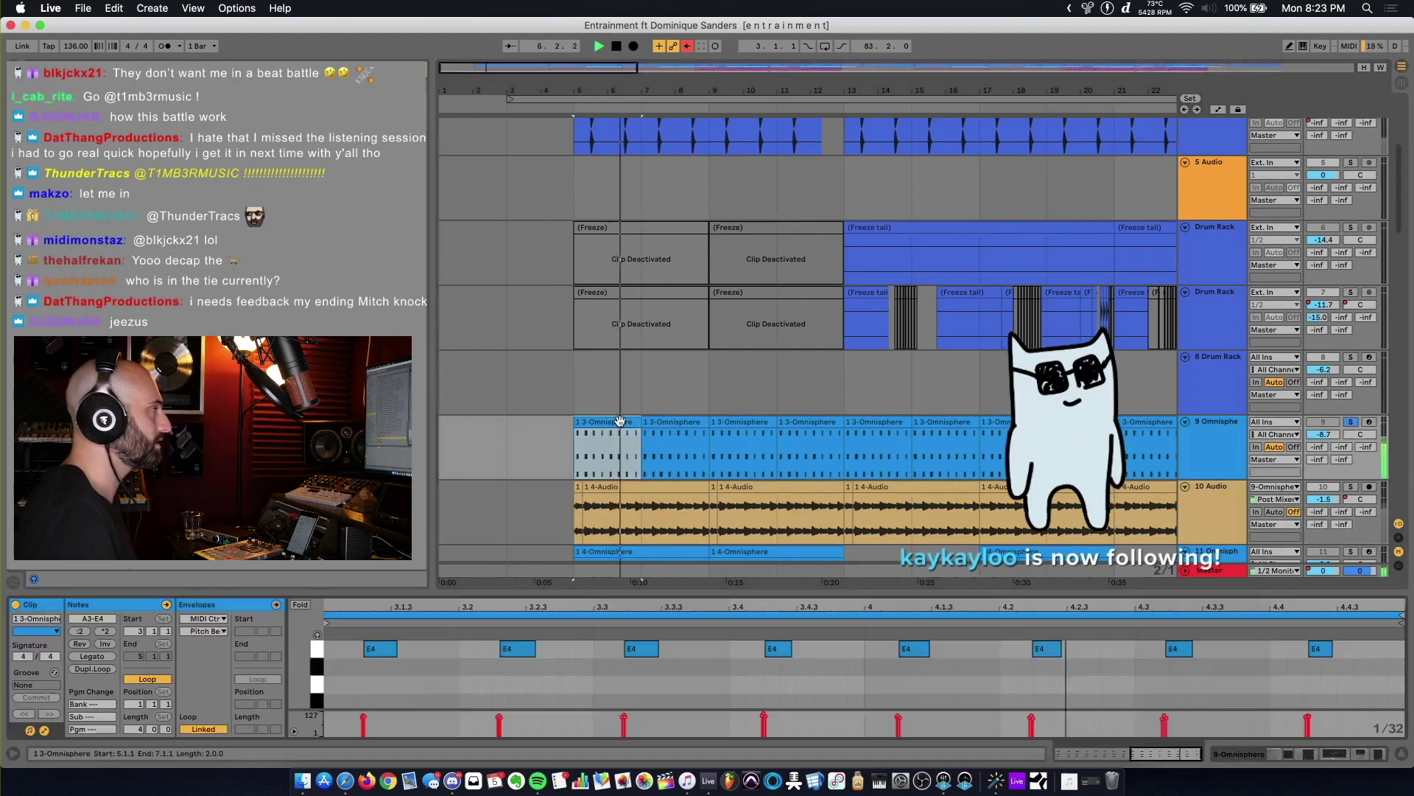
pyautogui.moveTo(762, 590)
pyautogui.mouseDown()
pyautogui.moveTo(765, 346)
pyautogui.moveTo(746, 604)
pyautogui.mouseUp()
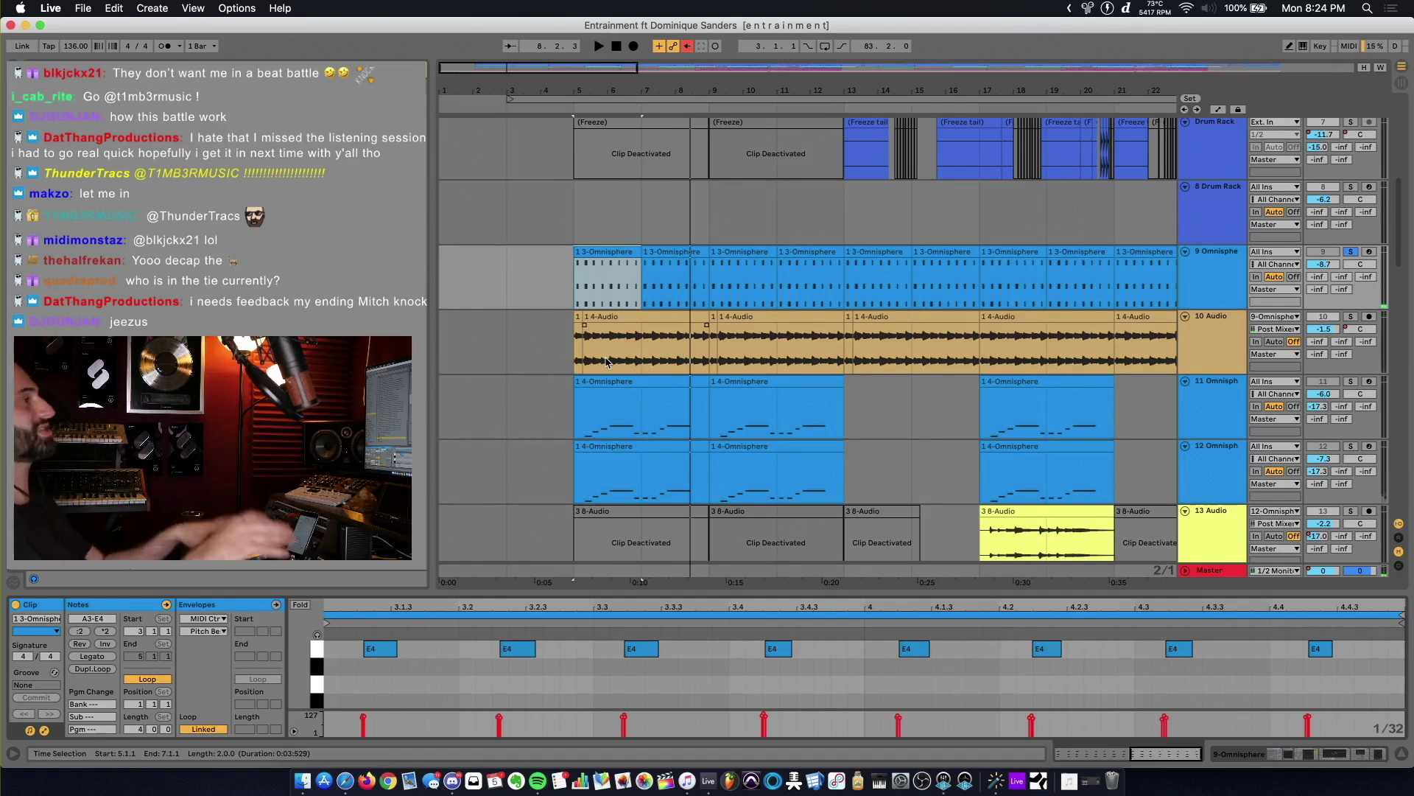
# Open the Omnisphere instrument on track 9 to view its patch, and hide the plug-in window
pyautogui.click(1211, 250)
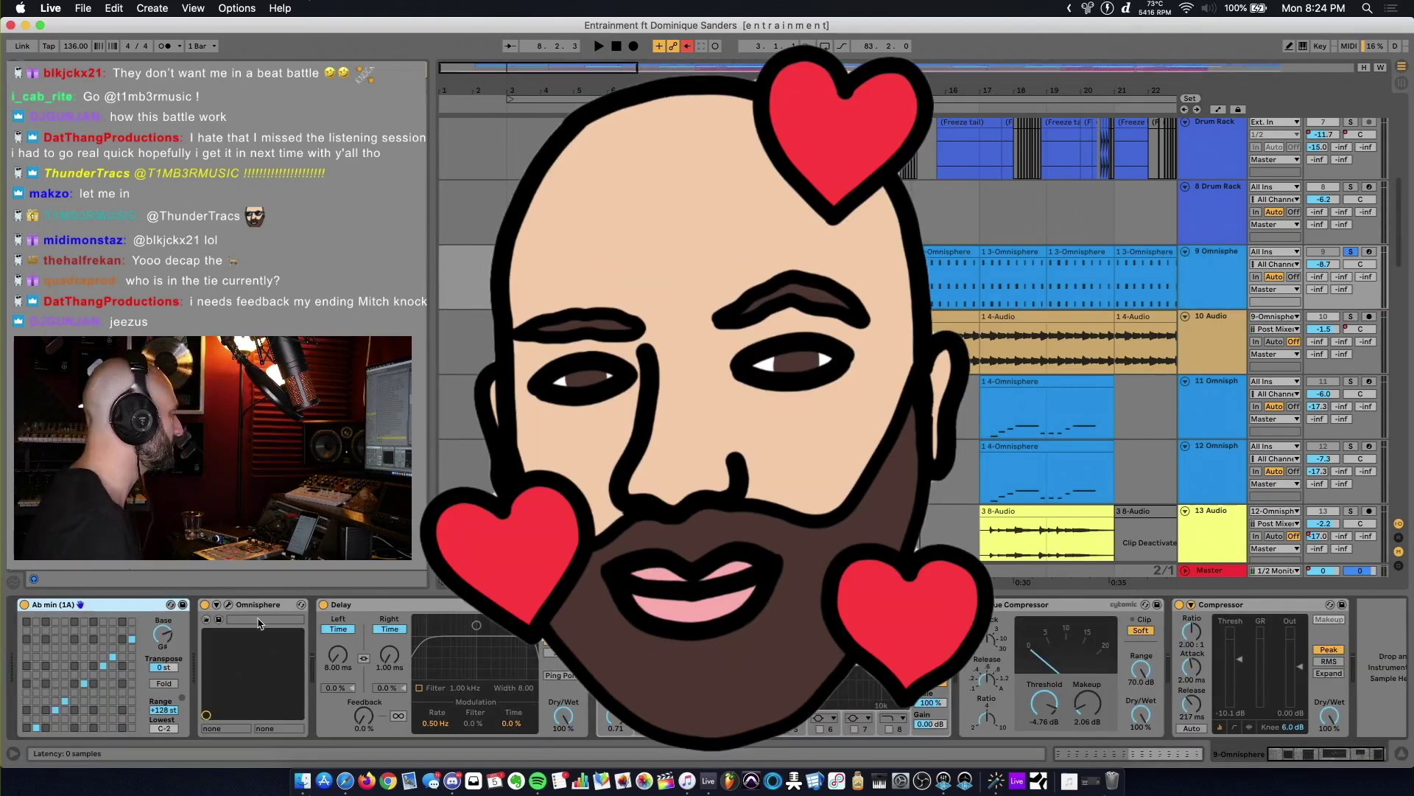
pyautogui.click(228, 604)
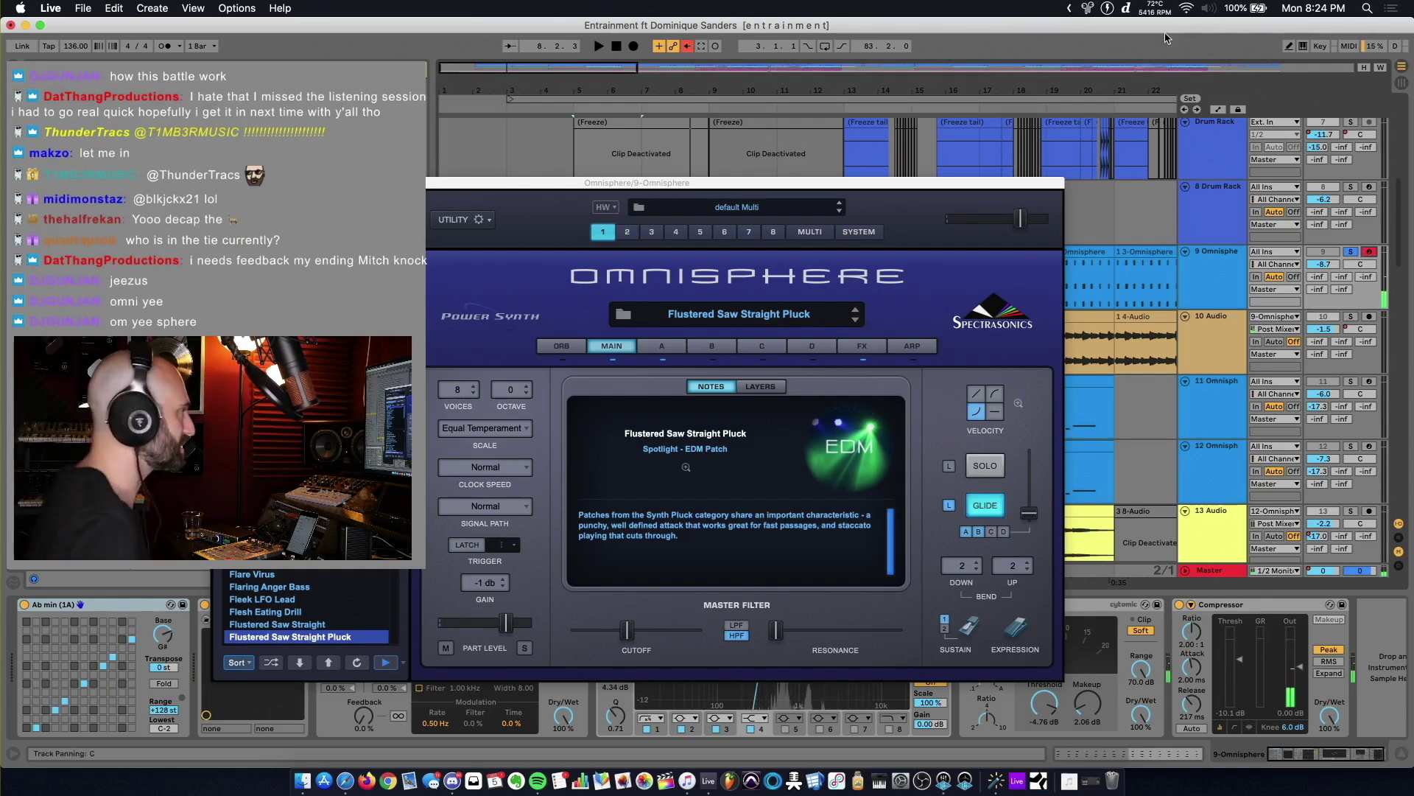
pyautogui.press('super+alt+p')
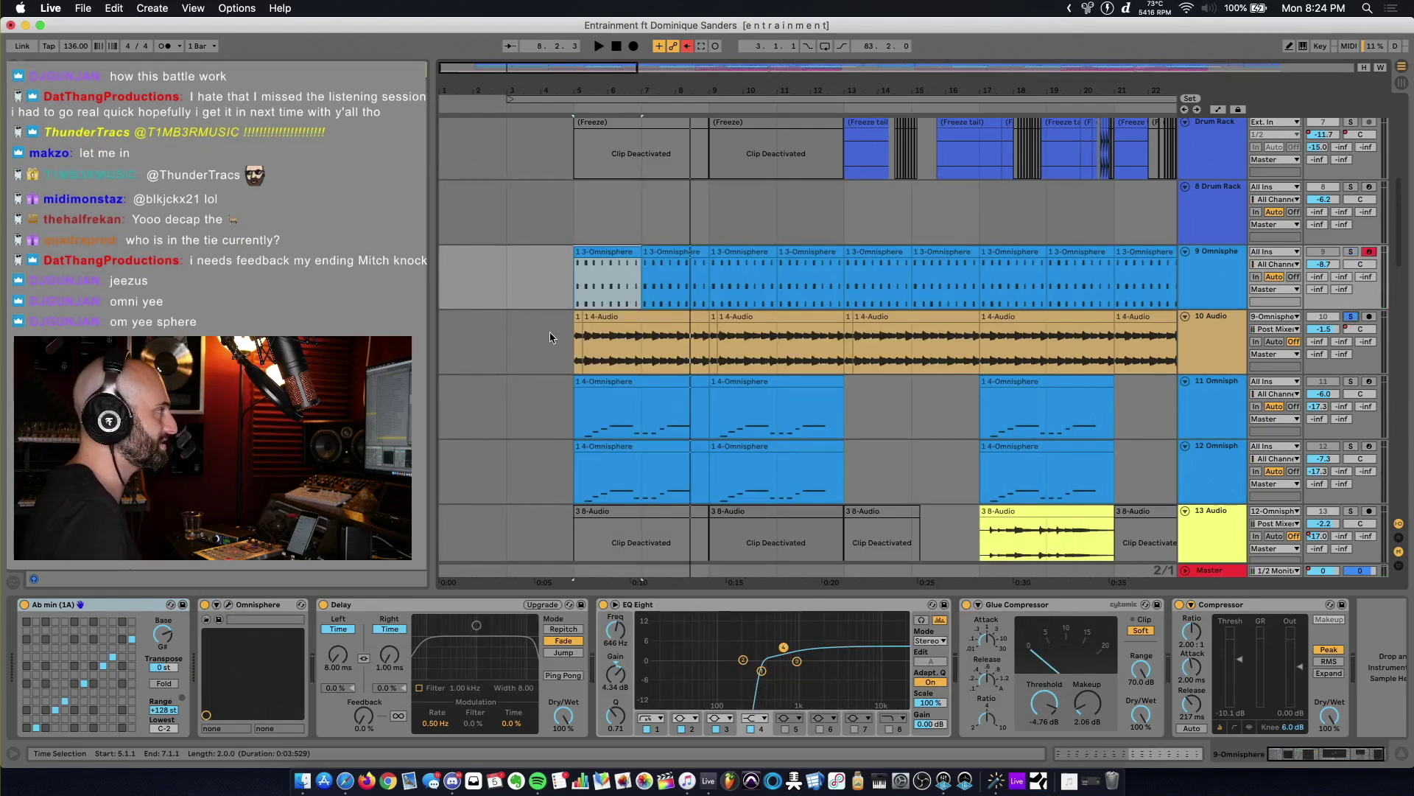
# Play the start of the soloed 10 Audio track at bar 5 and display its first clip's Transposition envelope up close
pyautogui.click(573, 344)
pyautogui.press('space')
pyautogui.press('space')
pyautogui.doubleClick(584, 346)
pyautogui.click(262, 617)
pyautogui.click(265, 616)
pyautogui.click(268, 630)
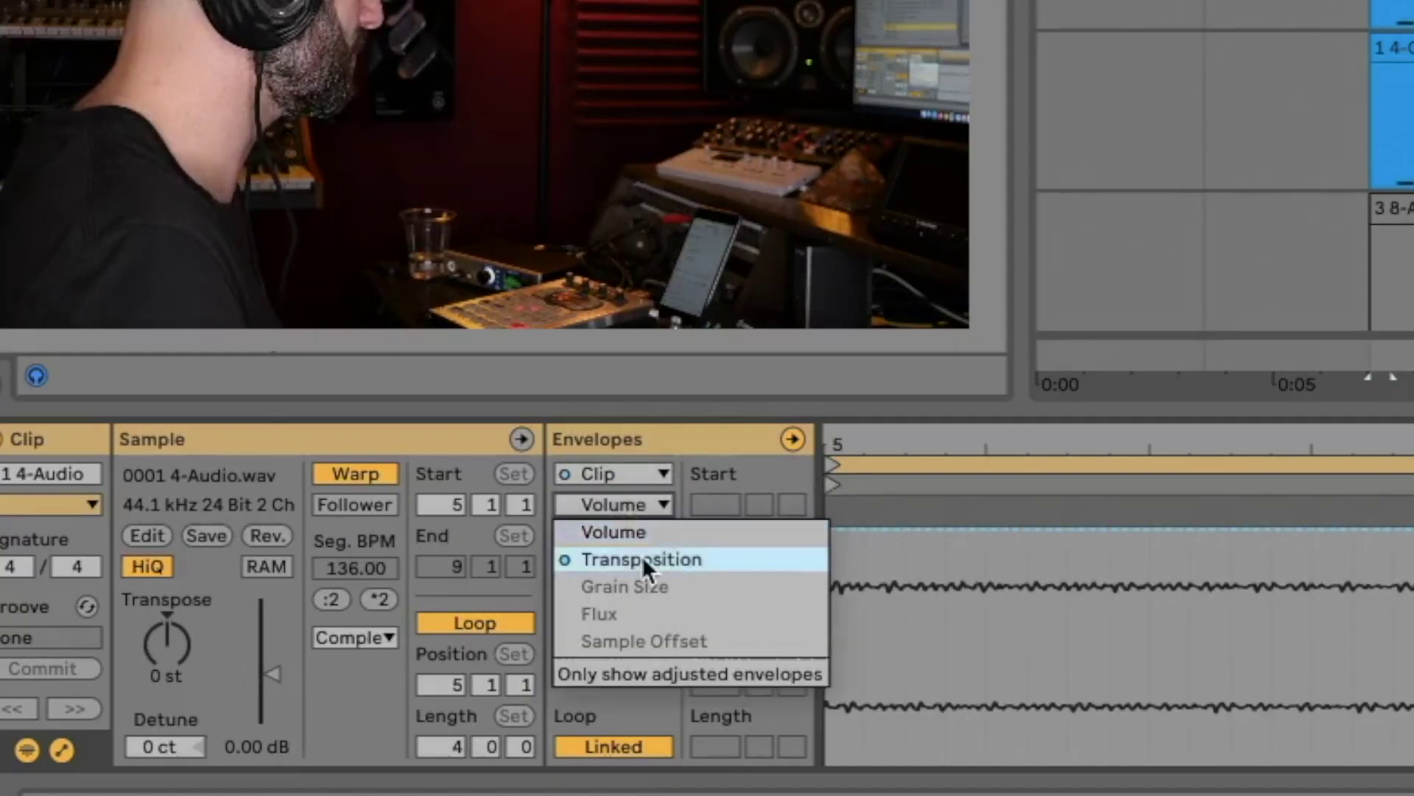
pyautogui.click(641, 560)
pyautogui.scroll(5, 513, 724)
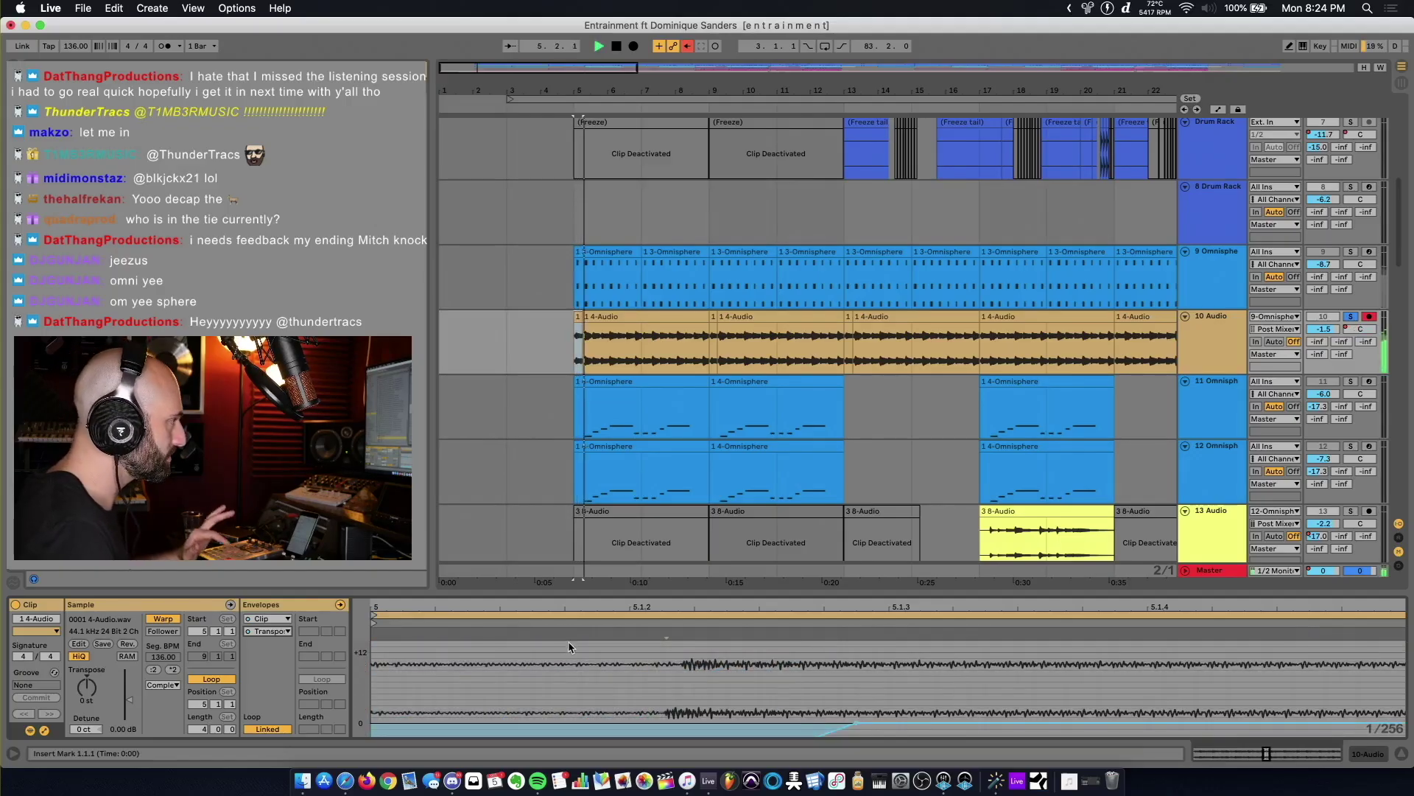
# Audition the short clips that begin bars 9 and 13 on the soloed 10 Audio track
pyautogui.click(706, 356)
pyautogui.press('space')
pyautogui.press('space')
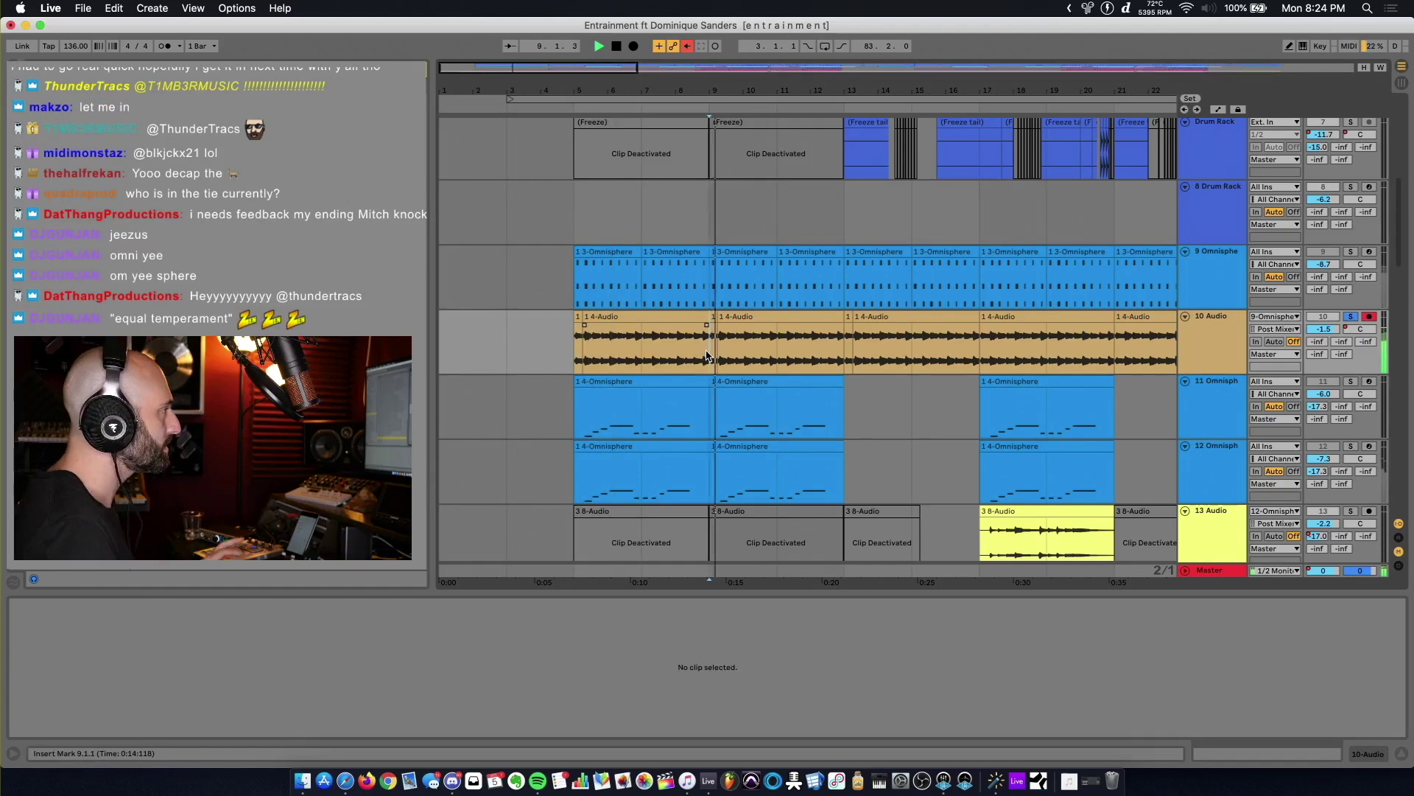
pyautogui.click(843, 362)
pyautogui.press('space')
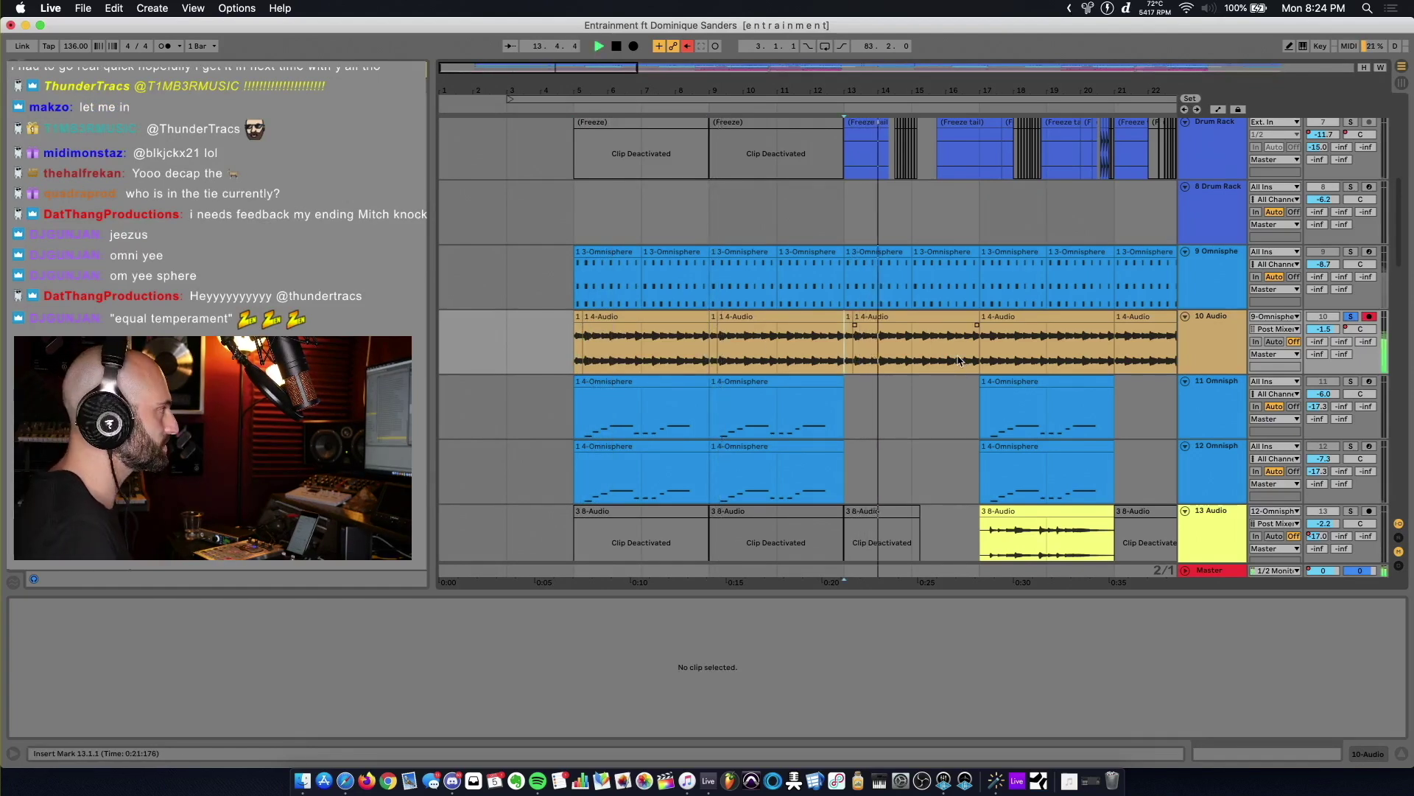
# Play the soloed 10 Audio track from bar 27 through the clips around bar 29
pyautogui.hscroll(5, 959, 360)
pyautogui.click(1062, 337)
pyautogui.press('space')
pyautogui.press('space')
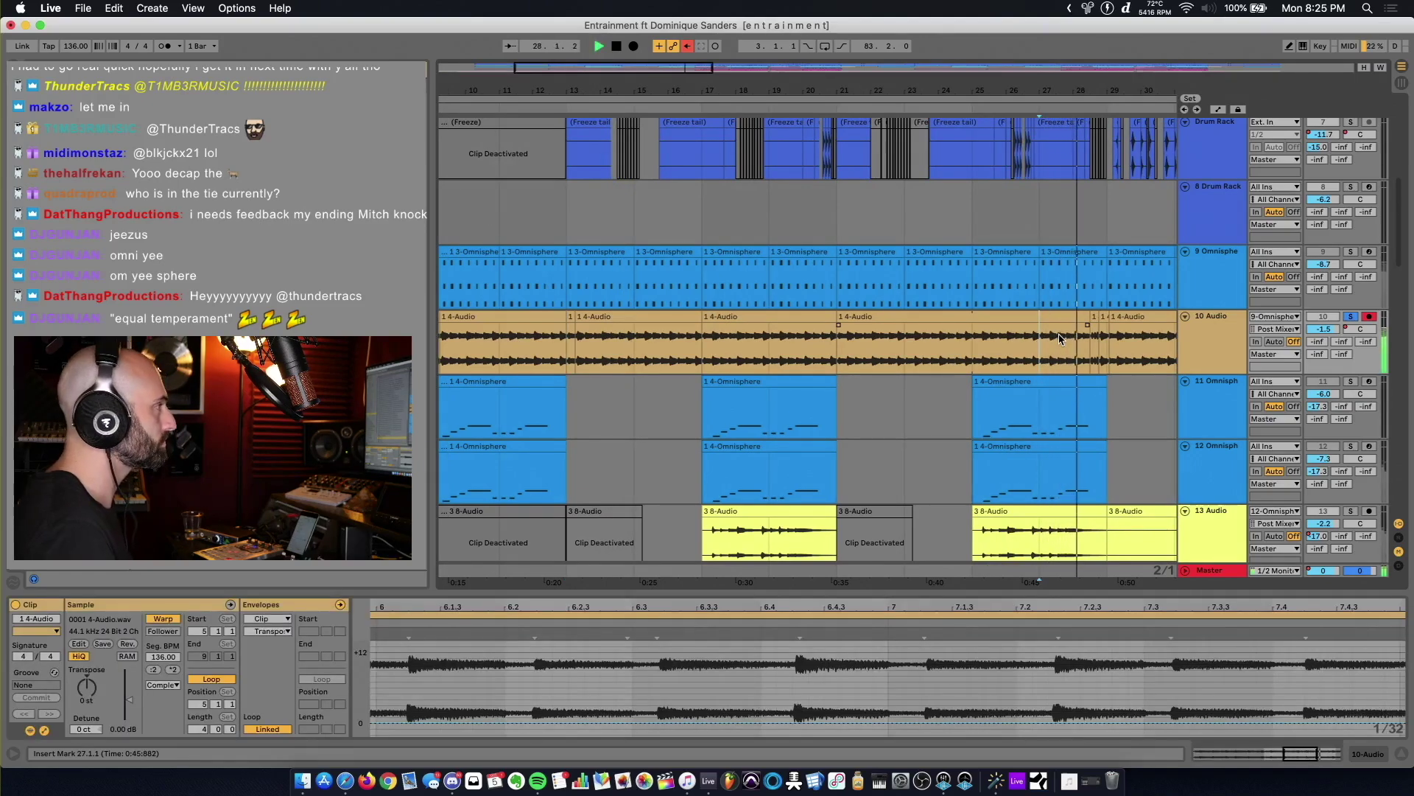
pyautogui.hscroll(2, 1046, 346)
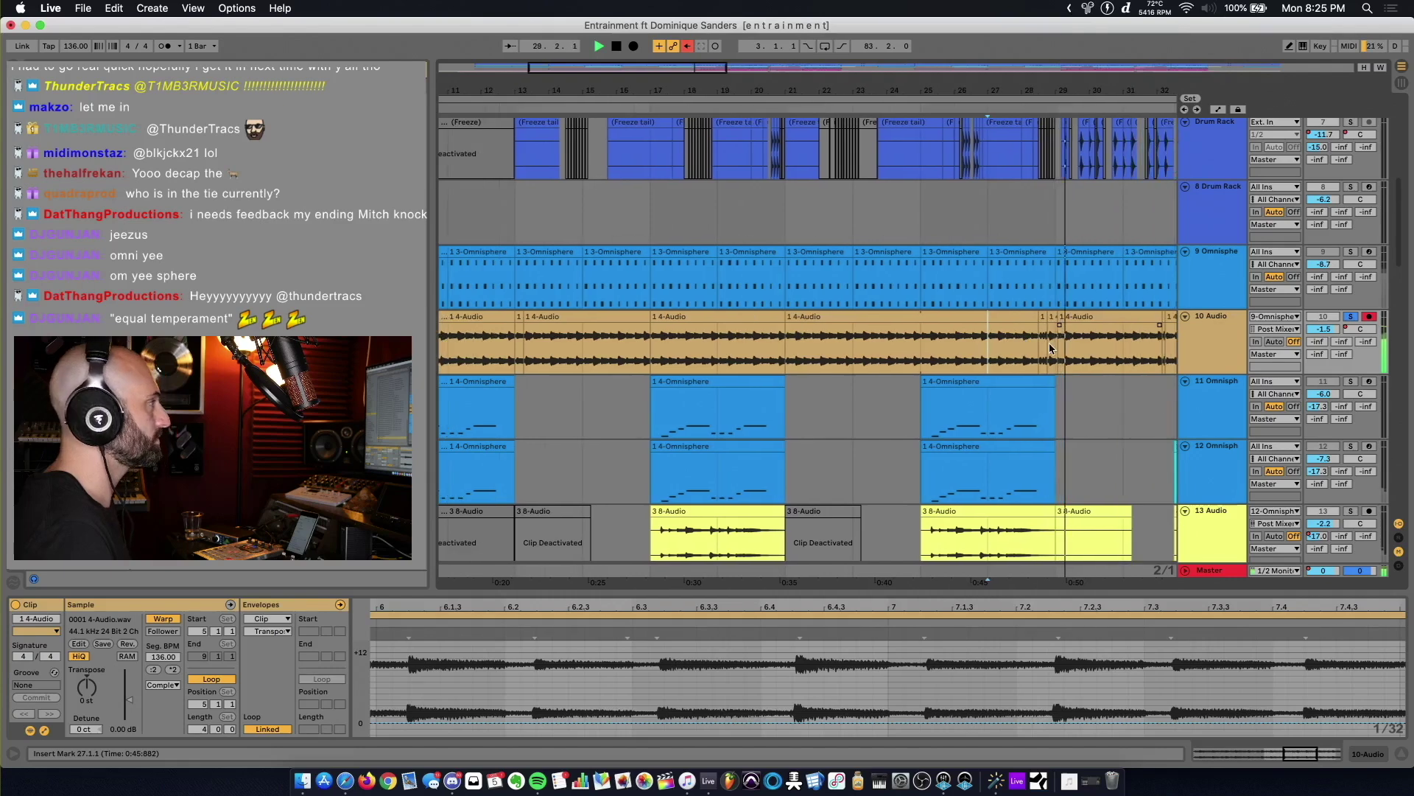
# Stop playback and display the short 10 Audio clip at bar 28.3 up close with its Transposition envelope
pyautogui.click(1043, 353)
pyautogui.press('+')
pyautogui.press('+')
pyautogui.press('+')
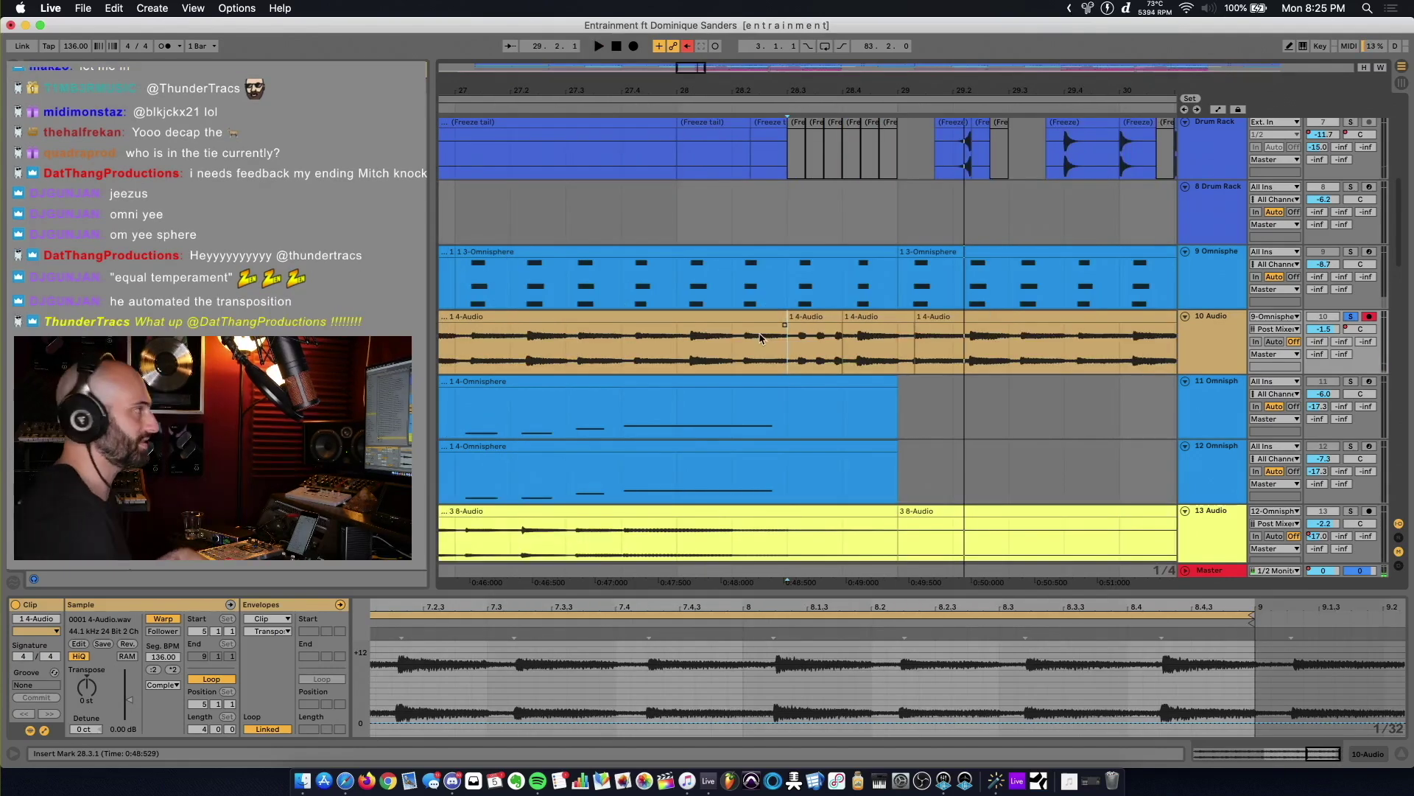
pyautogui.press('space')
pyautogui.click(818, 359)
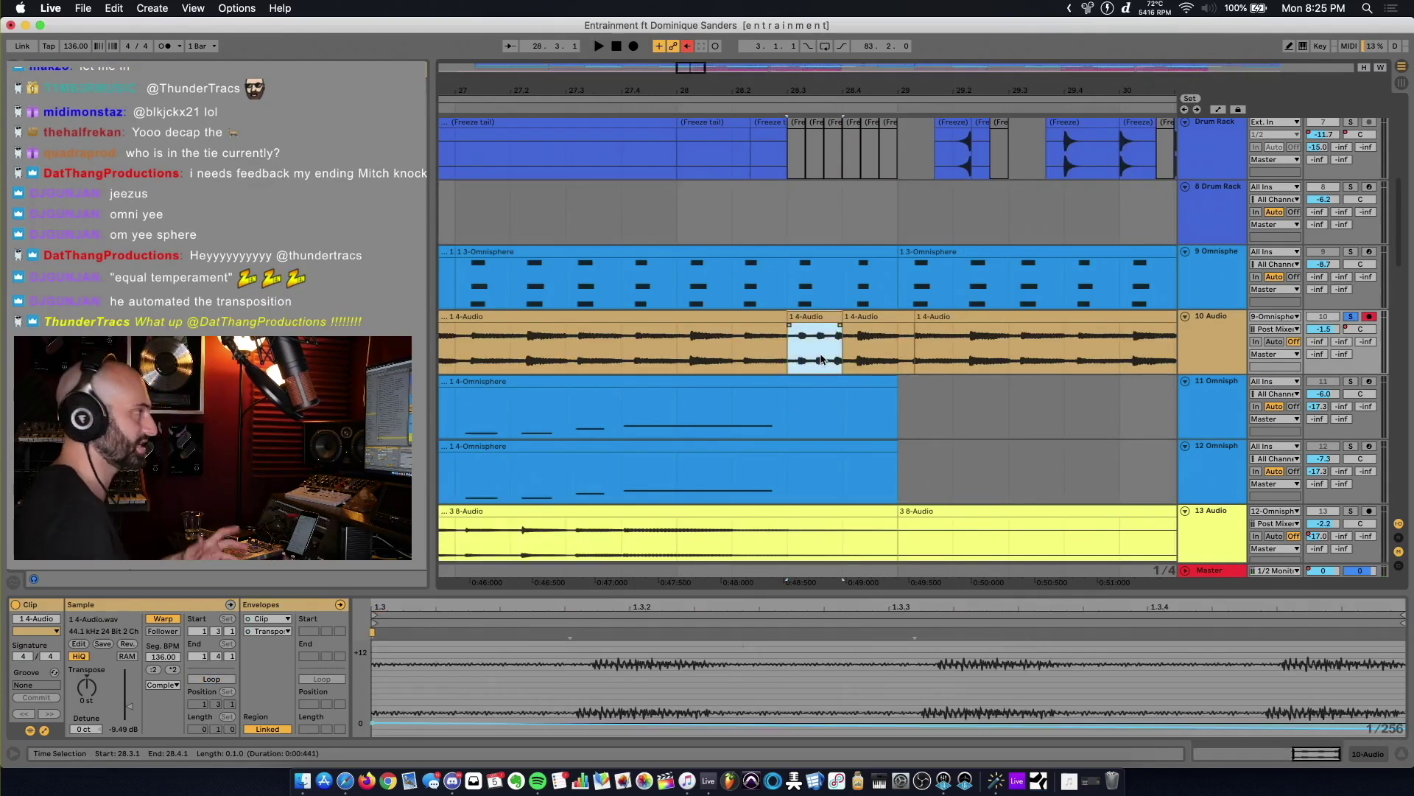
# Unsolo the 10 Audio track and play the full mix from bar 31
pyautogui.press('-')
pyautogui.press('-')
pyautogui.click(1017, 359)
pyautogui.press('space')
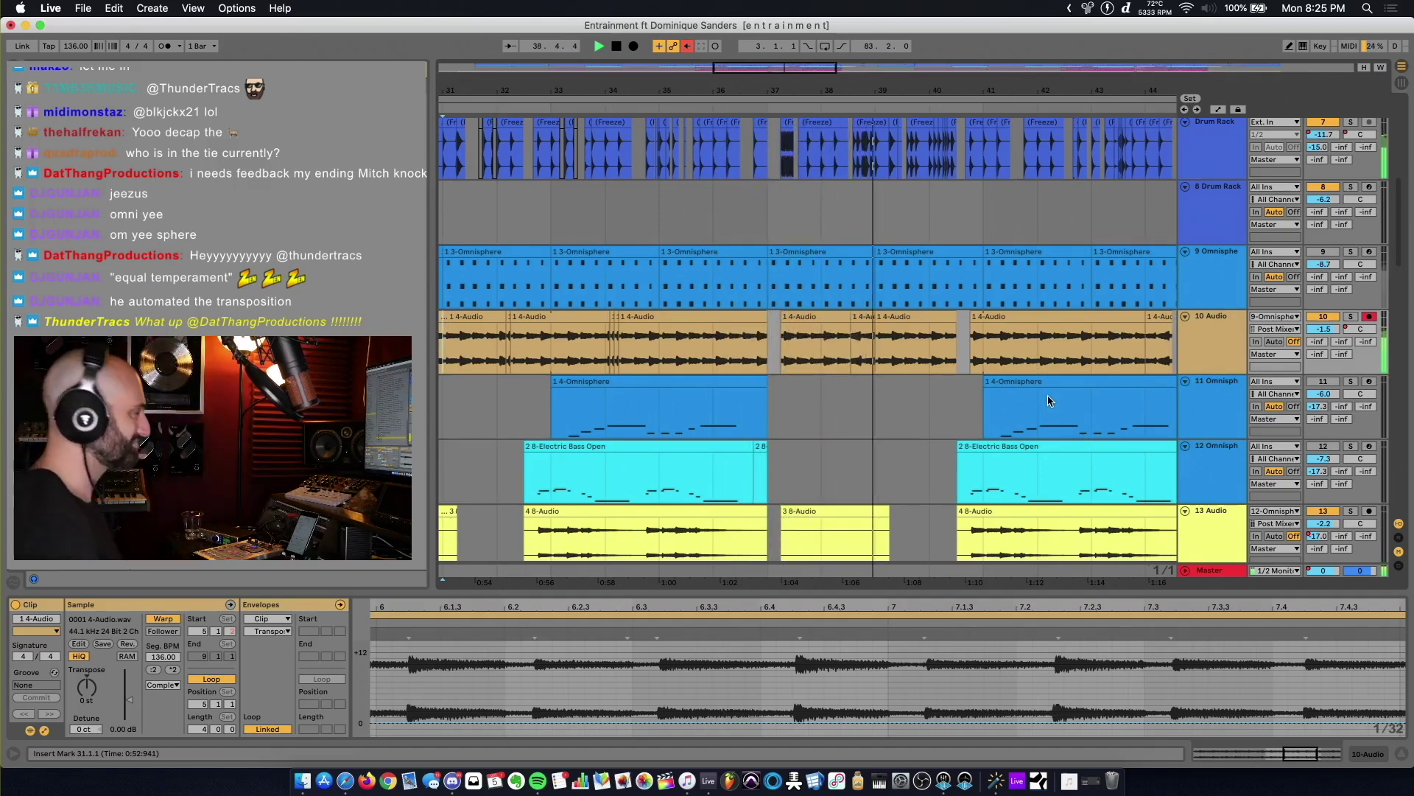
# Audition the short clip at bar 38.3 on the soloed 10 Audio track, switching its sample reversal off and back on
pyautogui.moveTo(855, 343); pyautogui.dragTo(875, 342)
pyautogui.press('space')
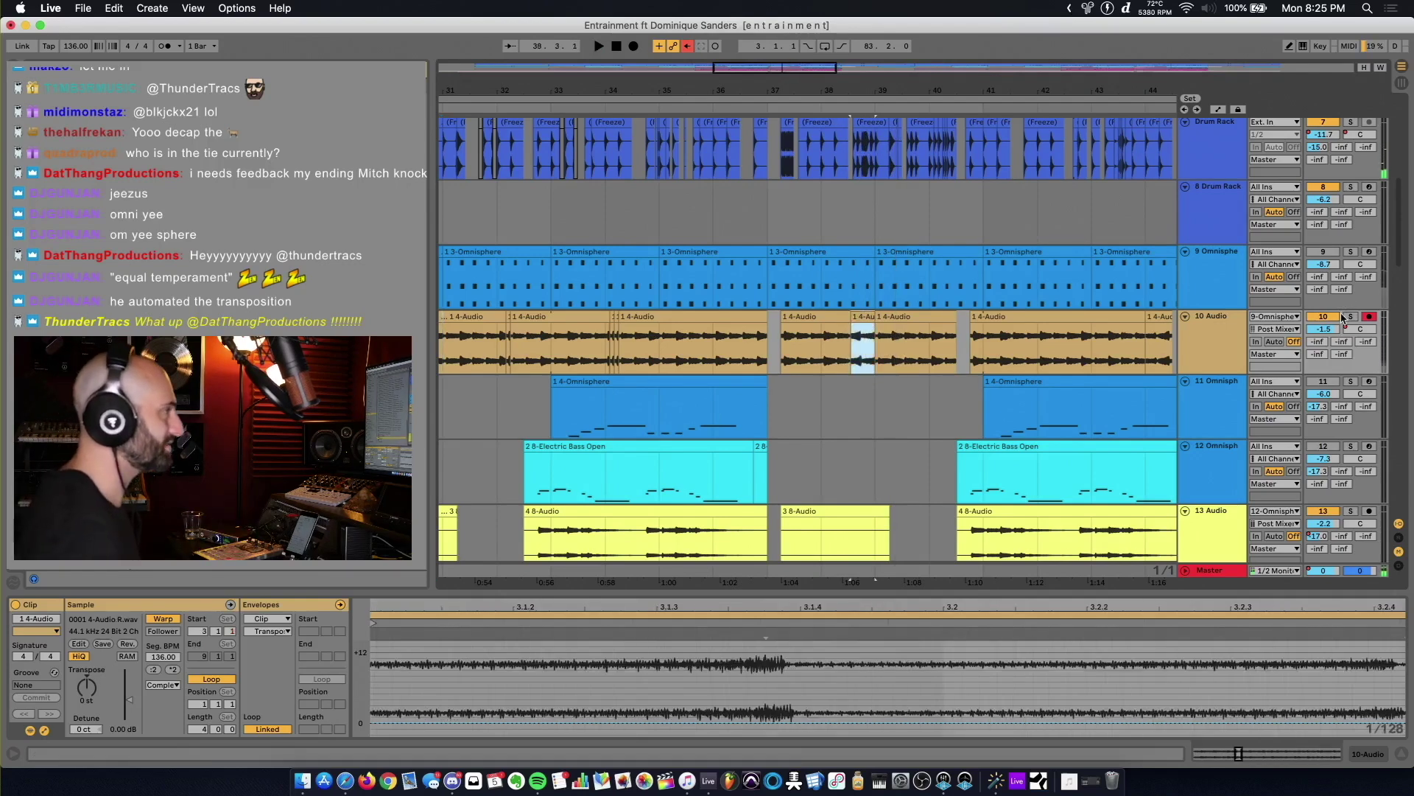
pyautogui.press('space')
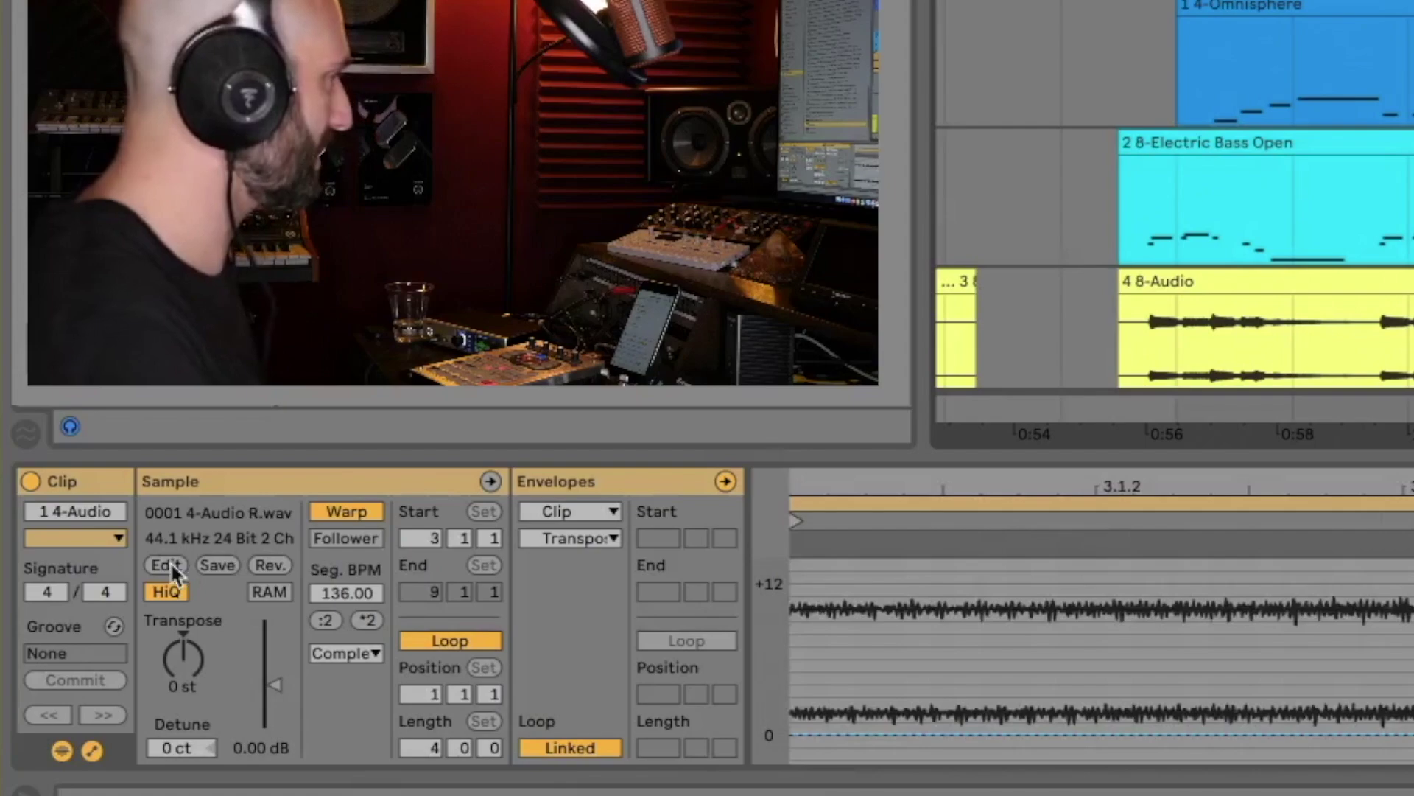
pyautogui.click(269, 561)
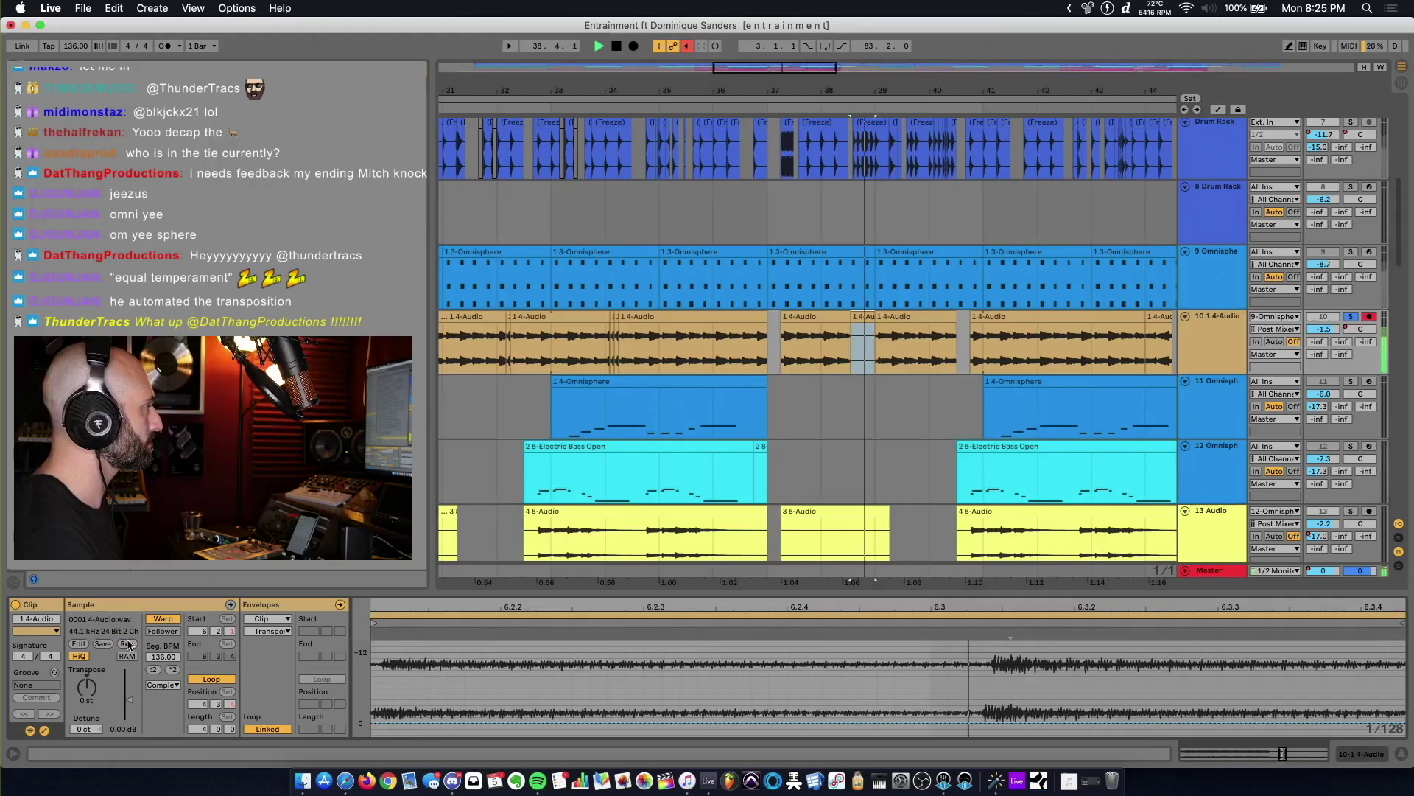
pyautogui.click(127, 645)
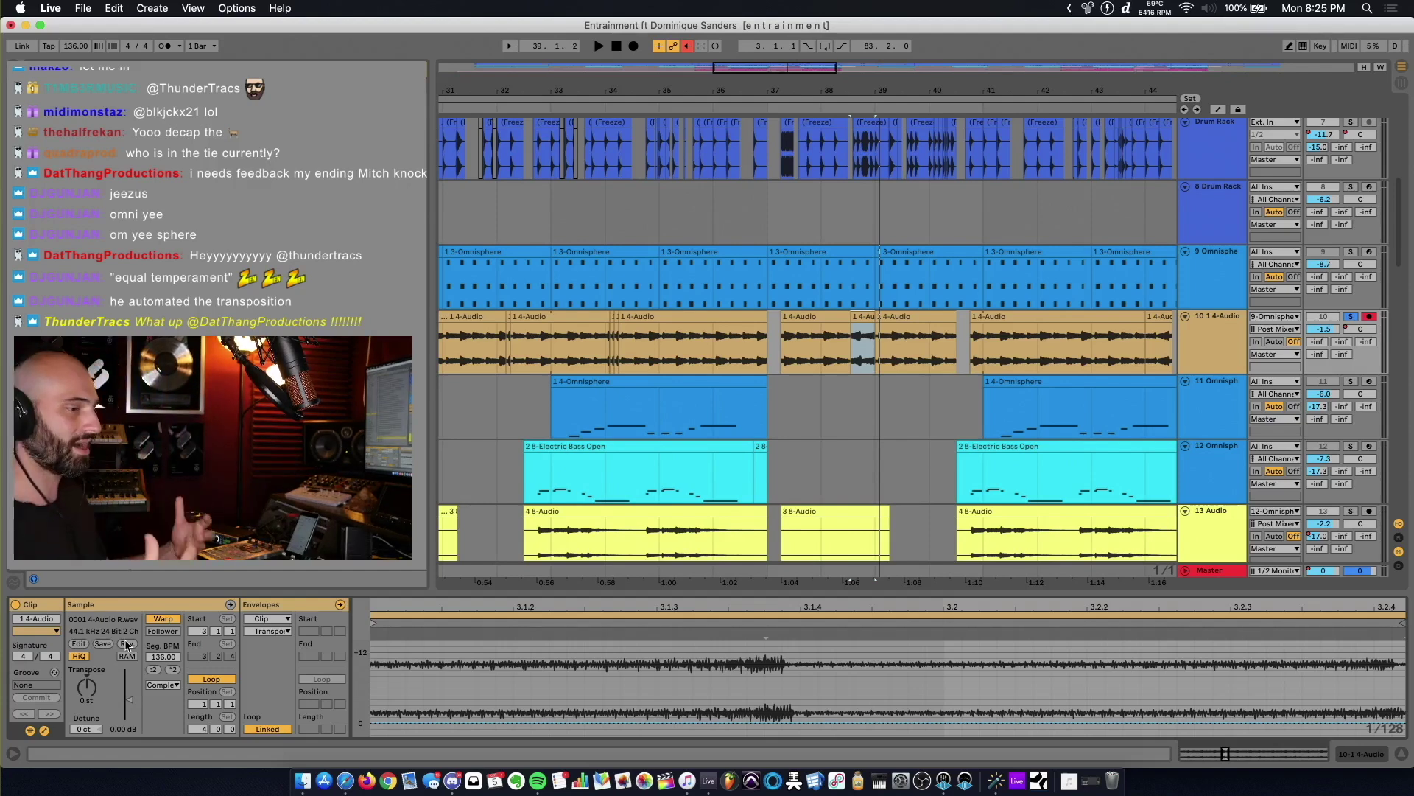
# Play the soloed 13 Audio track from bar 40.3, and unsolo it when done
pyautogui.scroll(-2, 706, 477)
pyautogui.click(706, 477)
pyautogui.press('space')
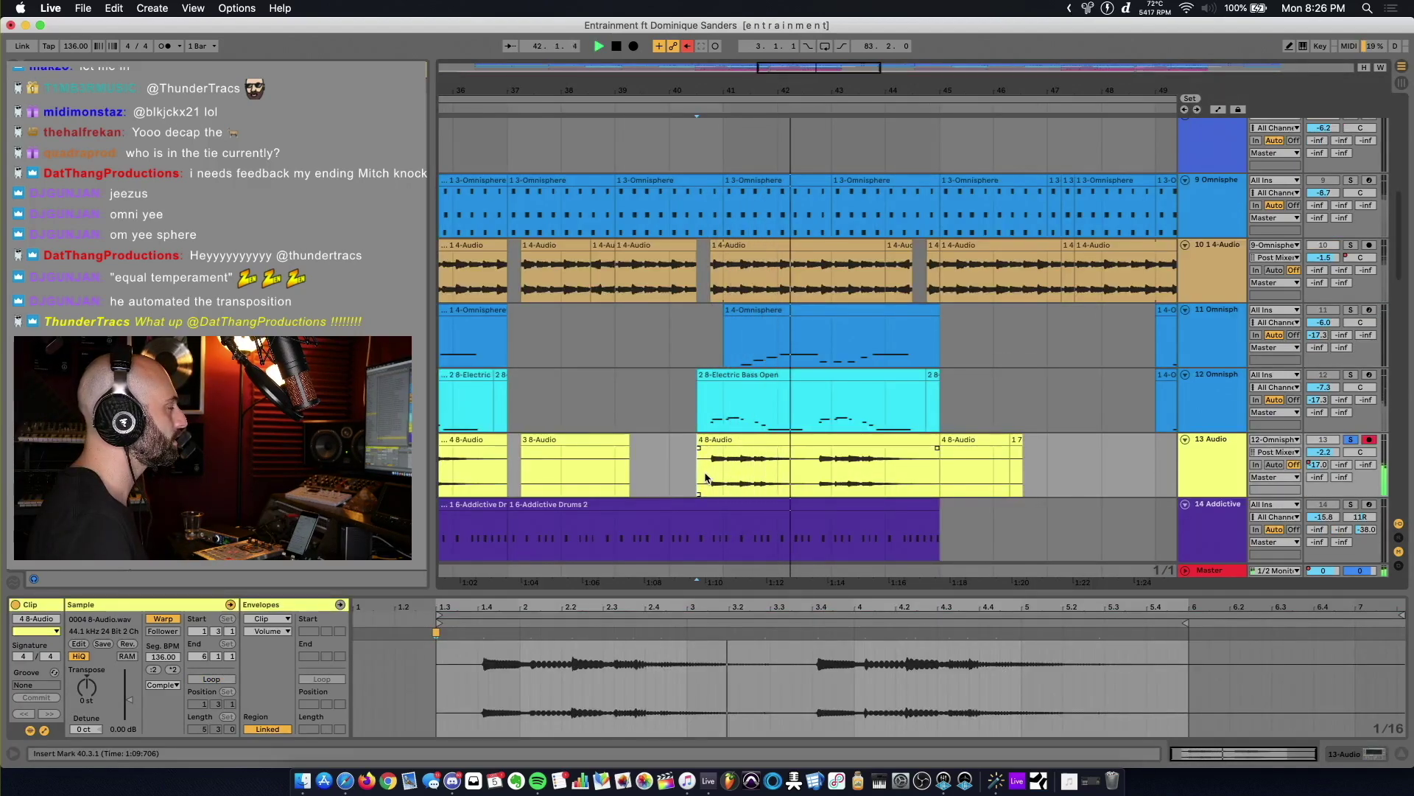
pyautogui.click(1352, 440)
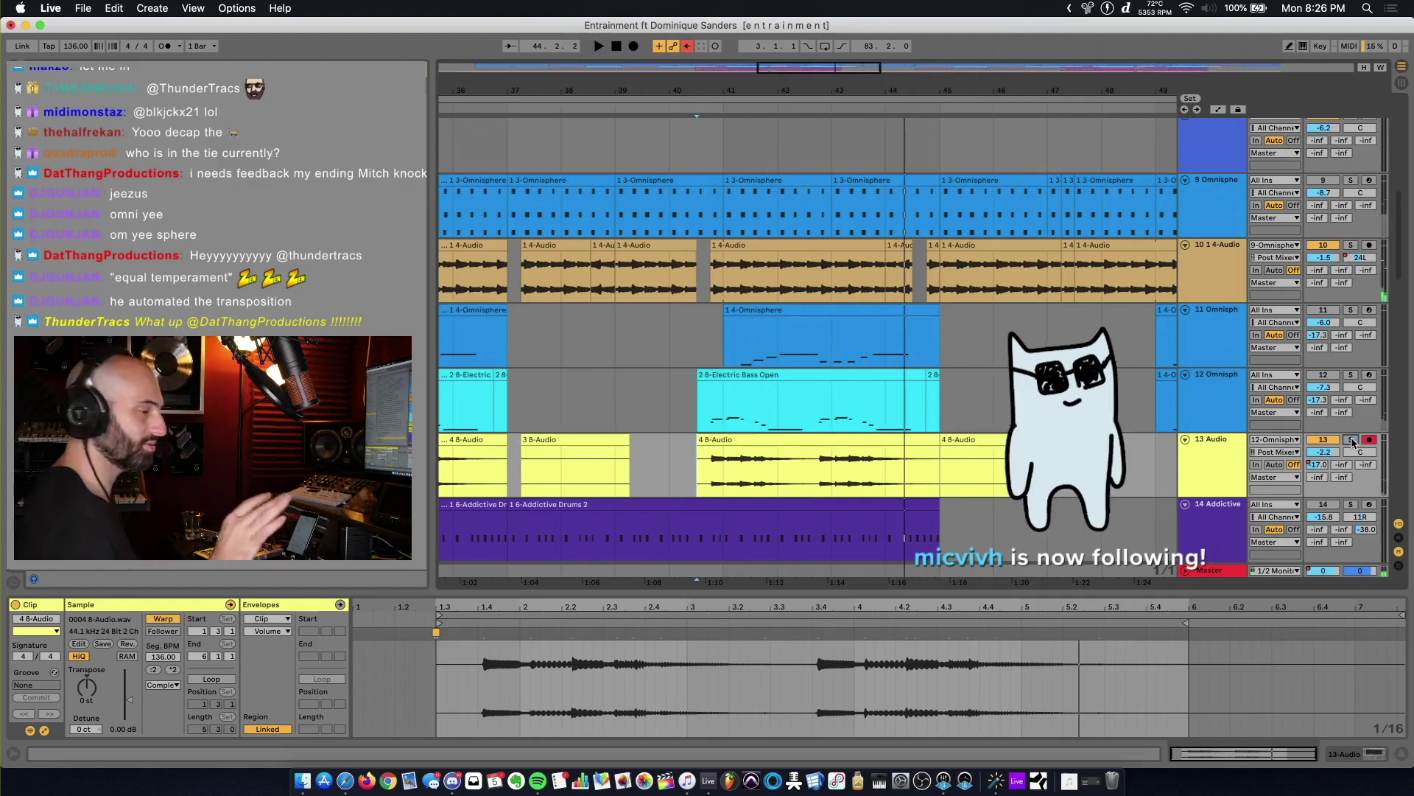
# Open the Omnisphere instrument on track 12 to view its patch, and disarm the track
pyautogui.click(592, 464)
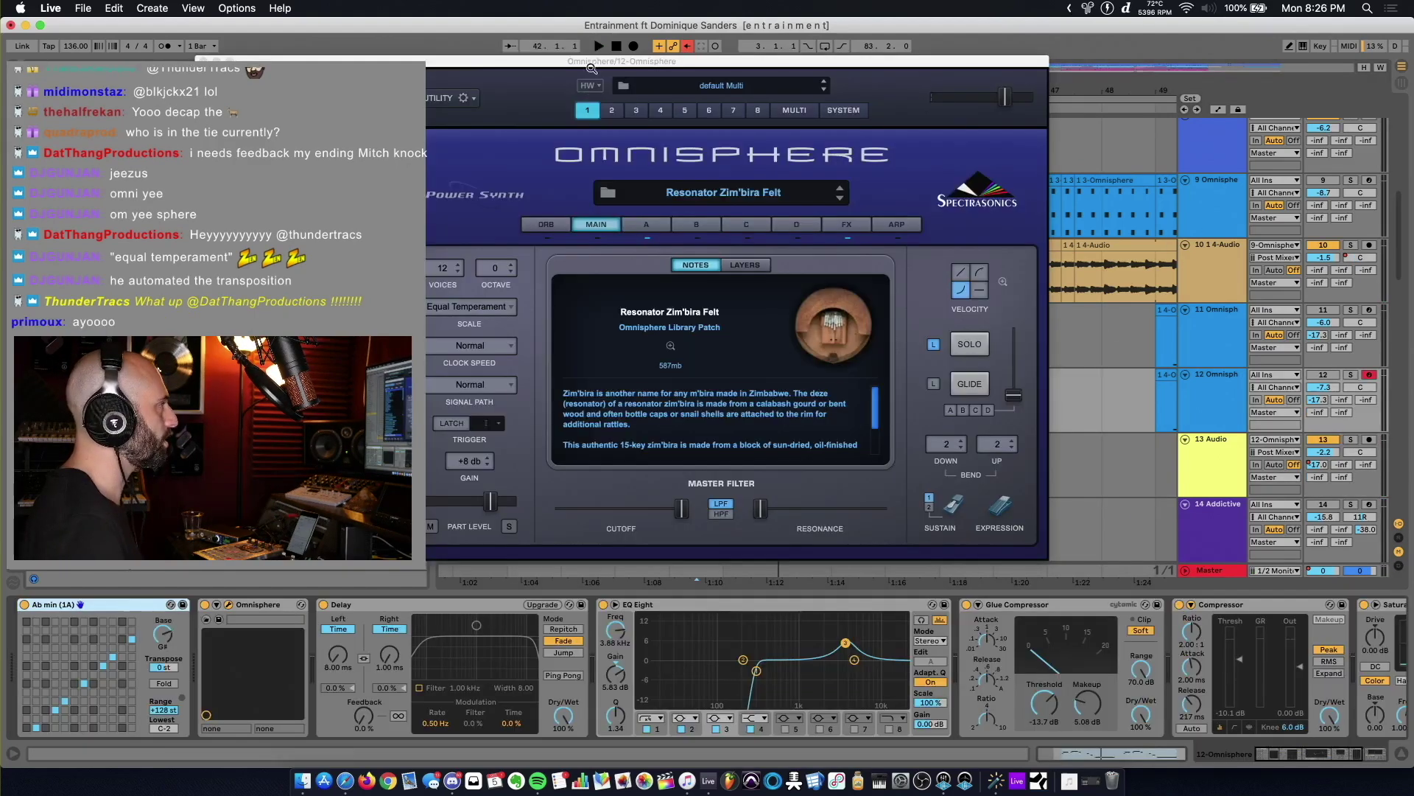
pyautogui.moveTo(592, 65); pyautogui.dragTo(656, 81)
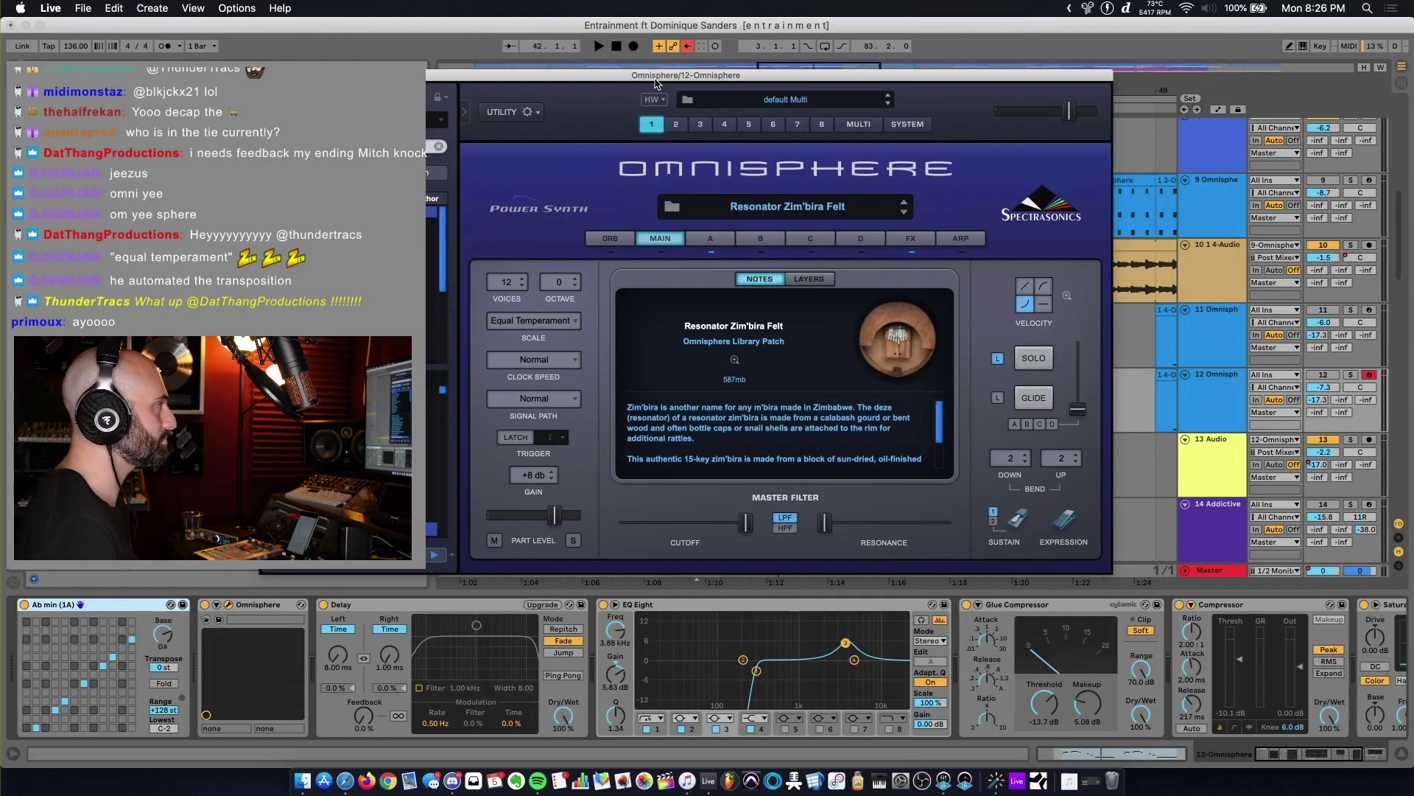
pyautogui.click(1369, 375)
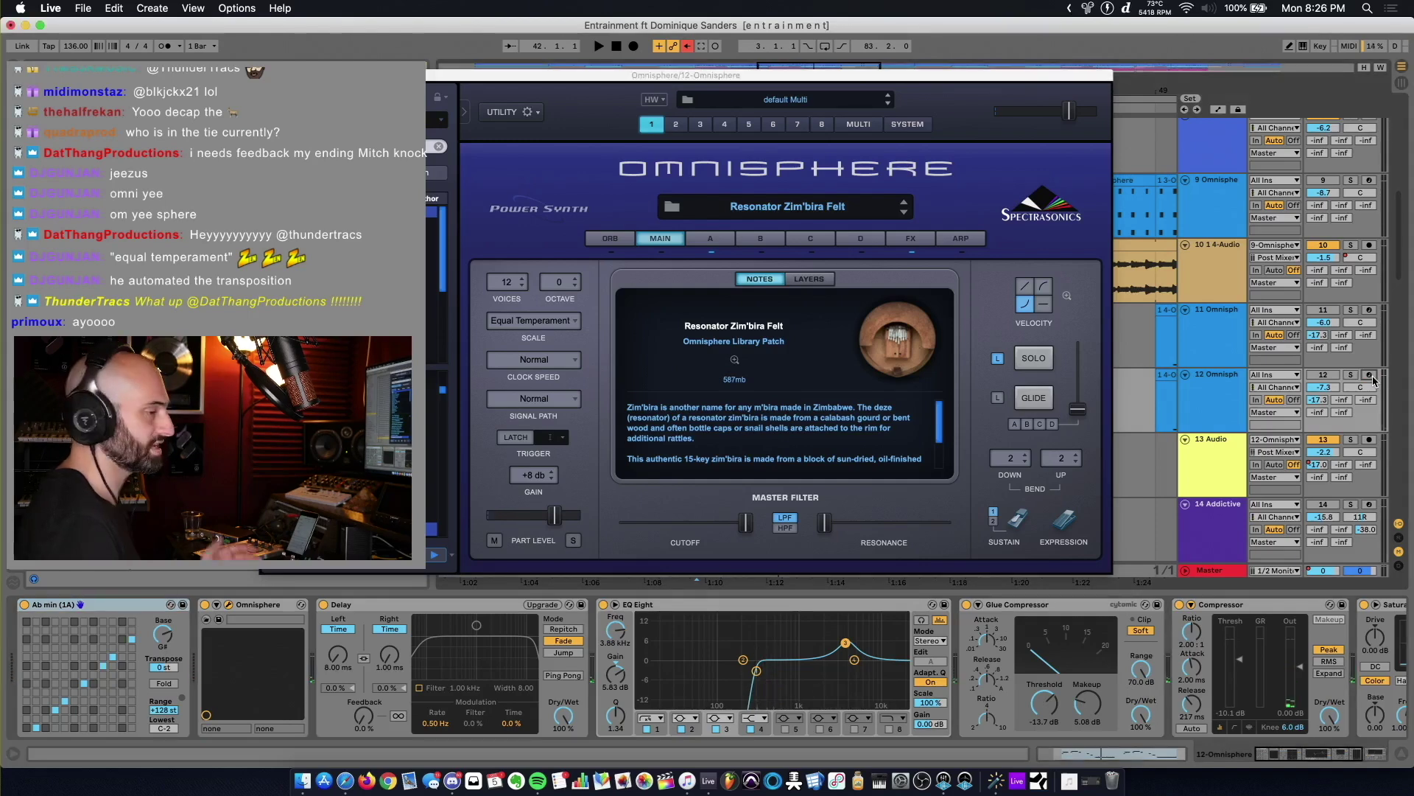
# Return to the 13 Audio track and play its short clip near bar 38
pyautogui.click(1206, 455)
pyautogui.click(585, 477)
pyautogui.press('space')
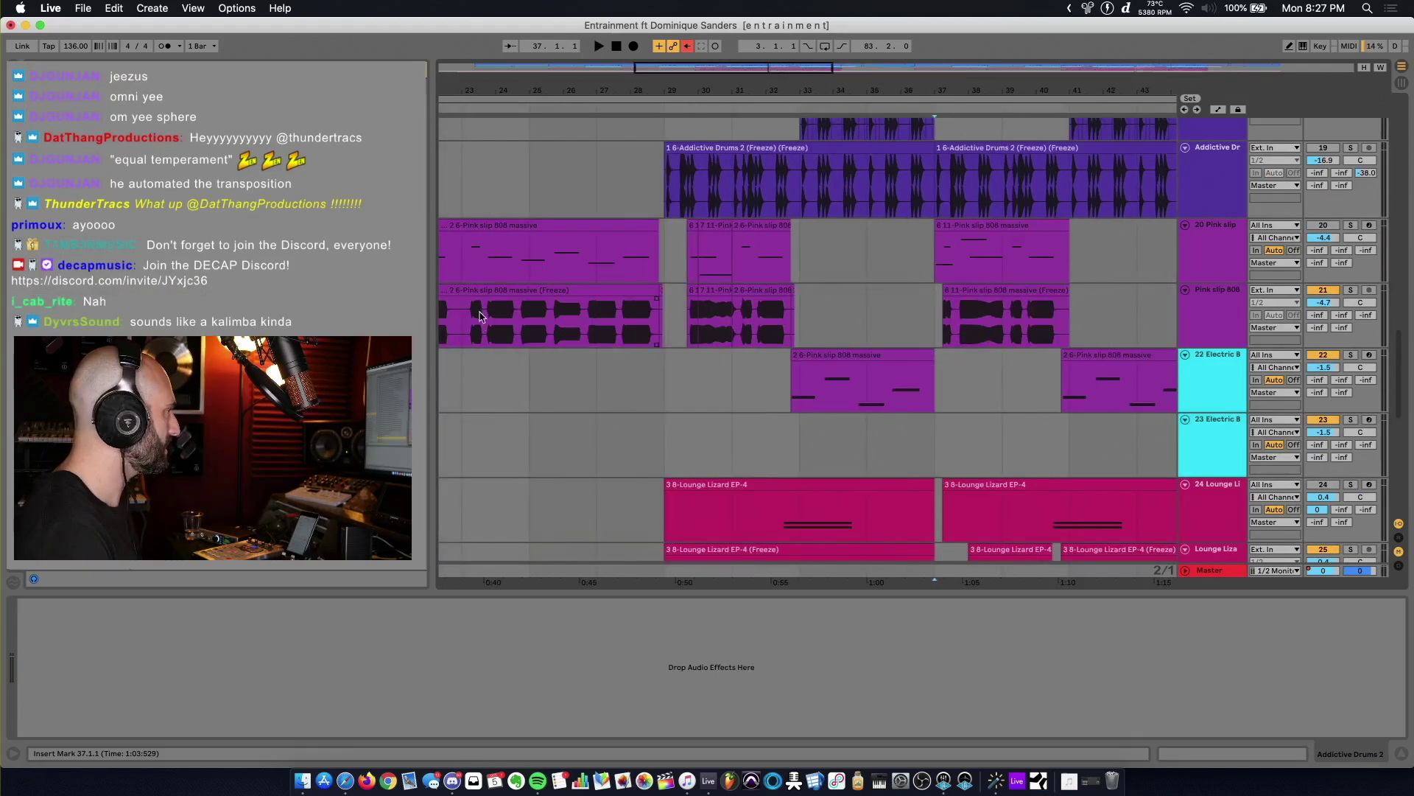
# Play the soloed frozen Pink slip 808 track from bar 13 and view its notes up close
pyautogui.hscroll(-10, 479, 317)
pyautogui.click(668, 330)
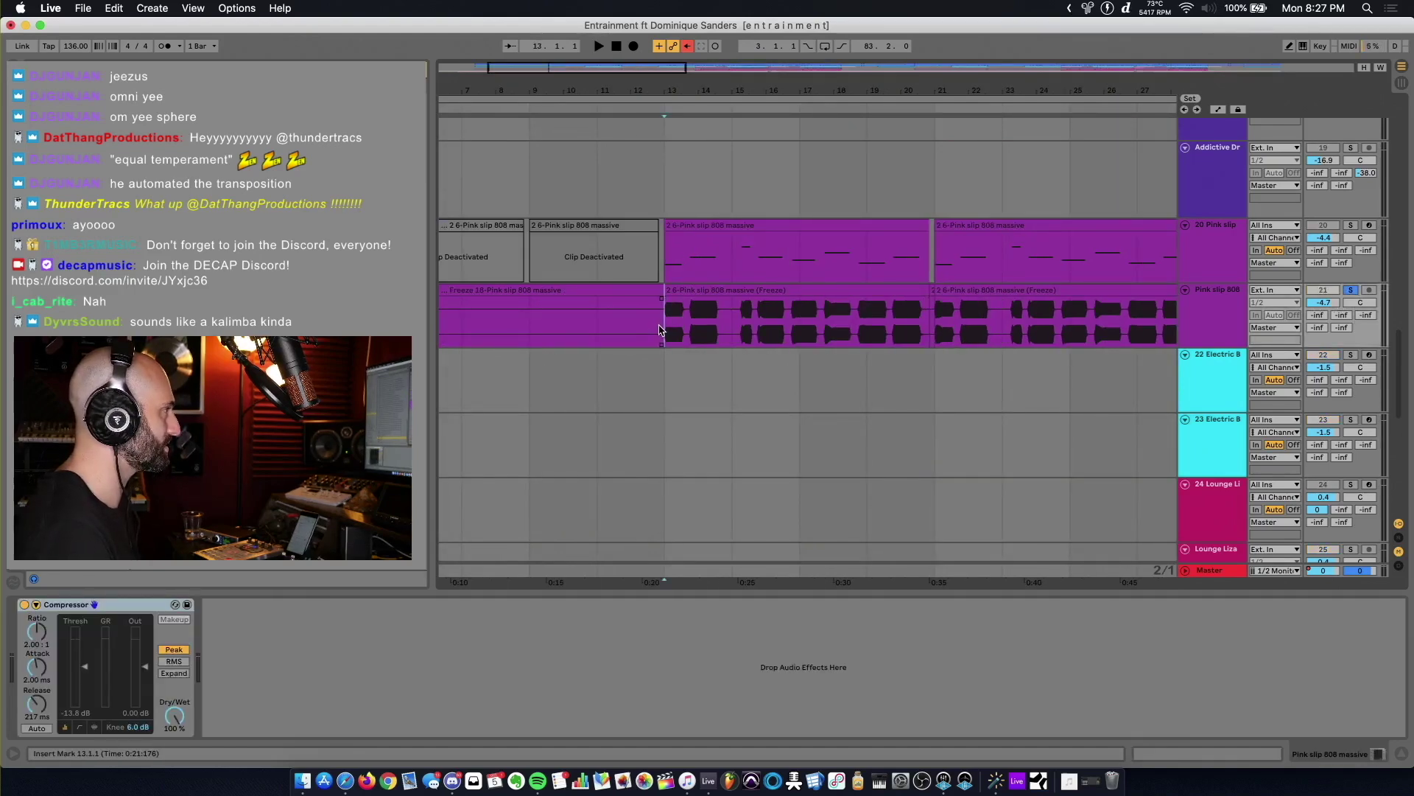
pyautogui.scroll(5, 663, 331)
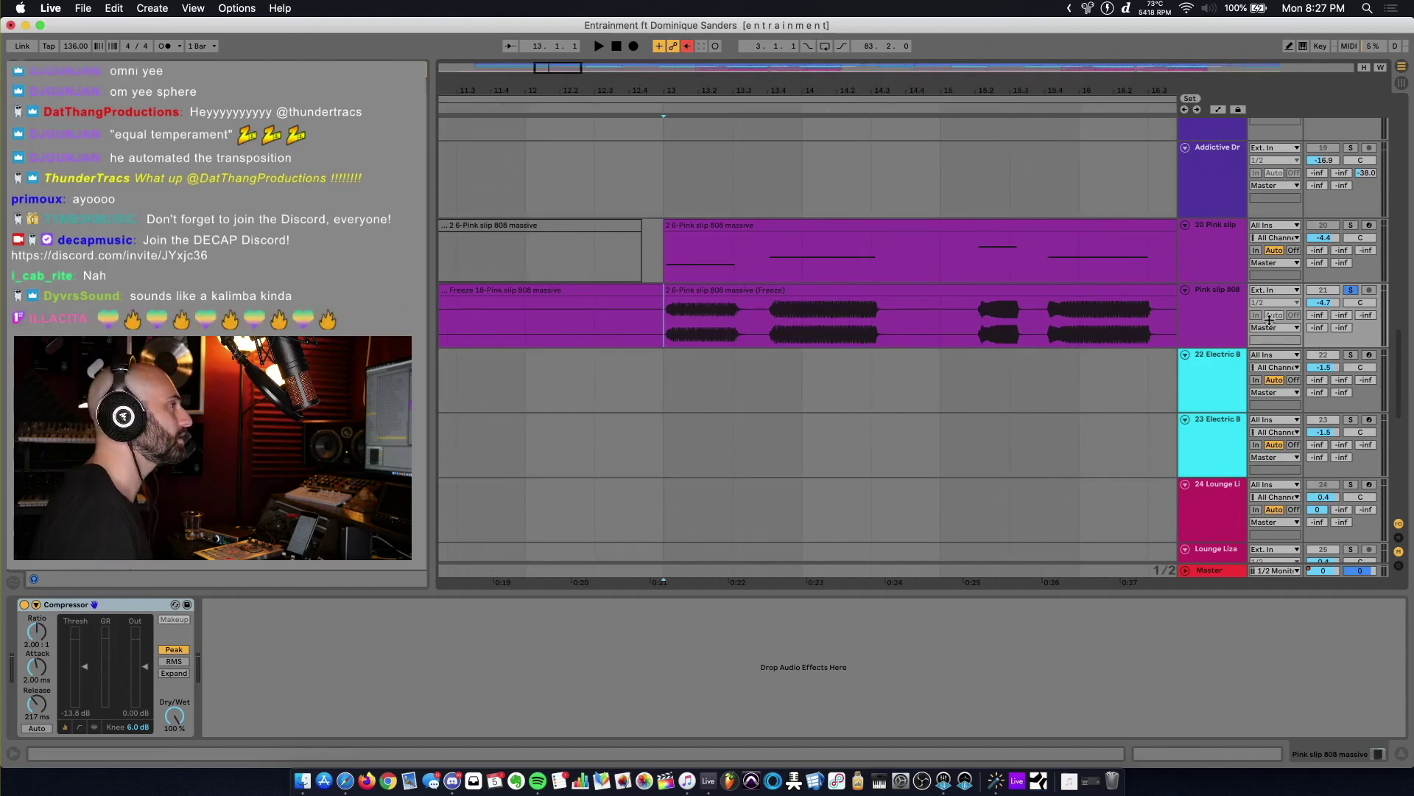
pyautogui.press('space')
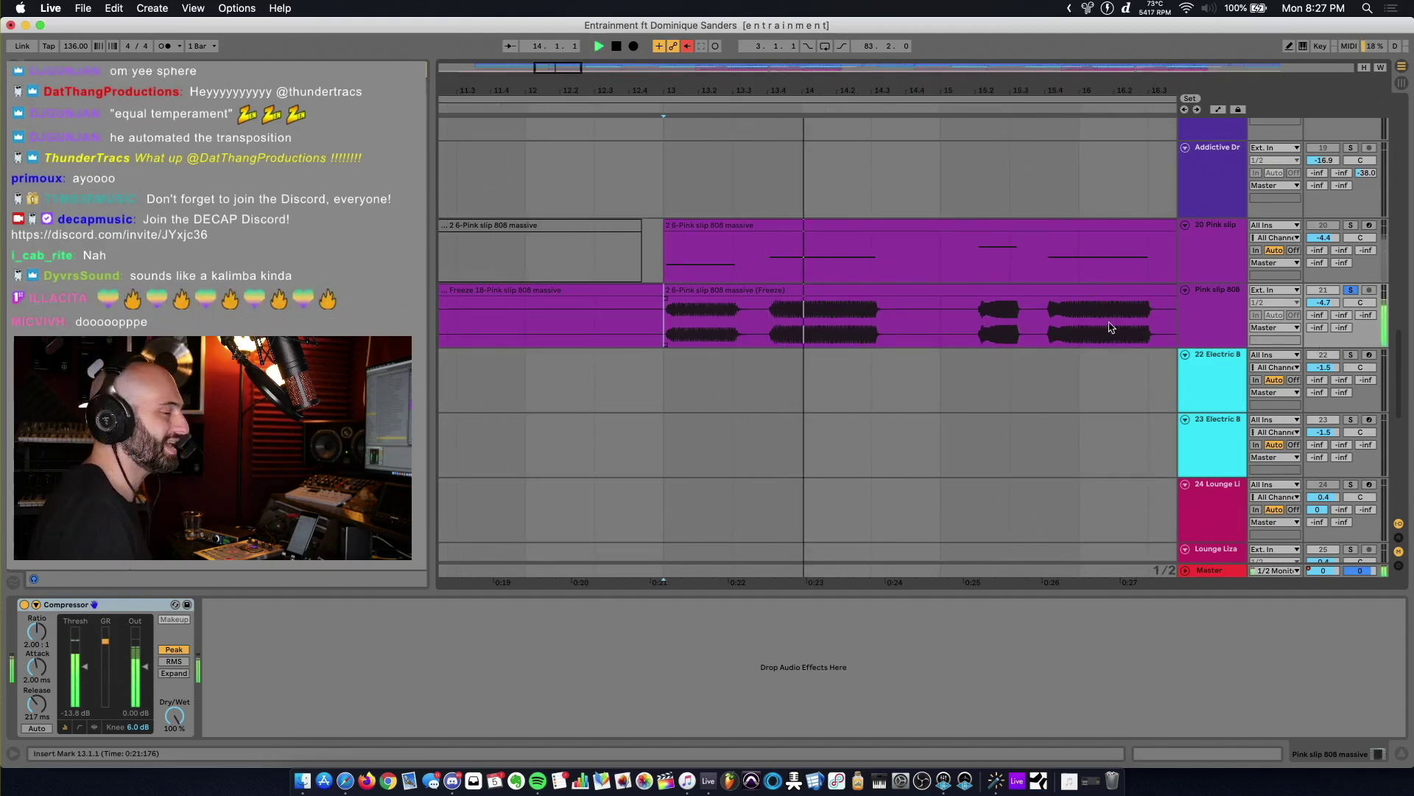
# Unsolo the frozen Pink slip 808 track, play it within the full mix, and enlarge the track to show its waveform
pyautogui.click(1351, 290)
pyautogui.press('space')
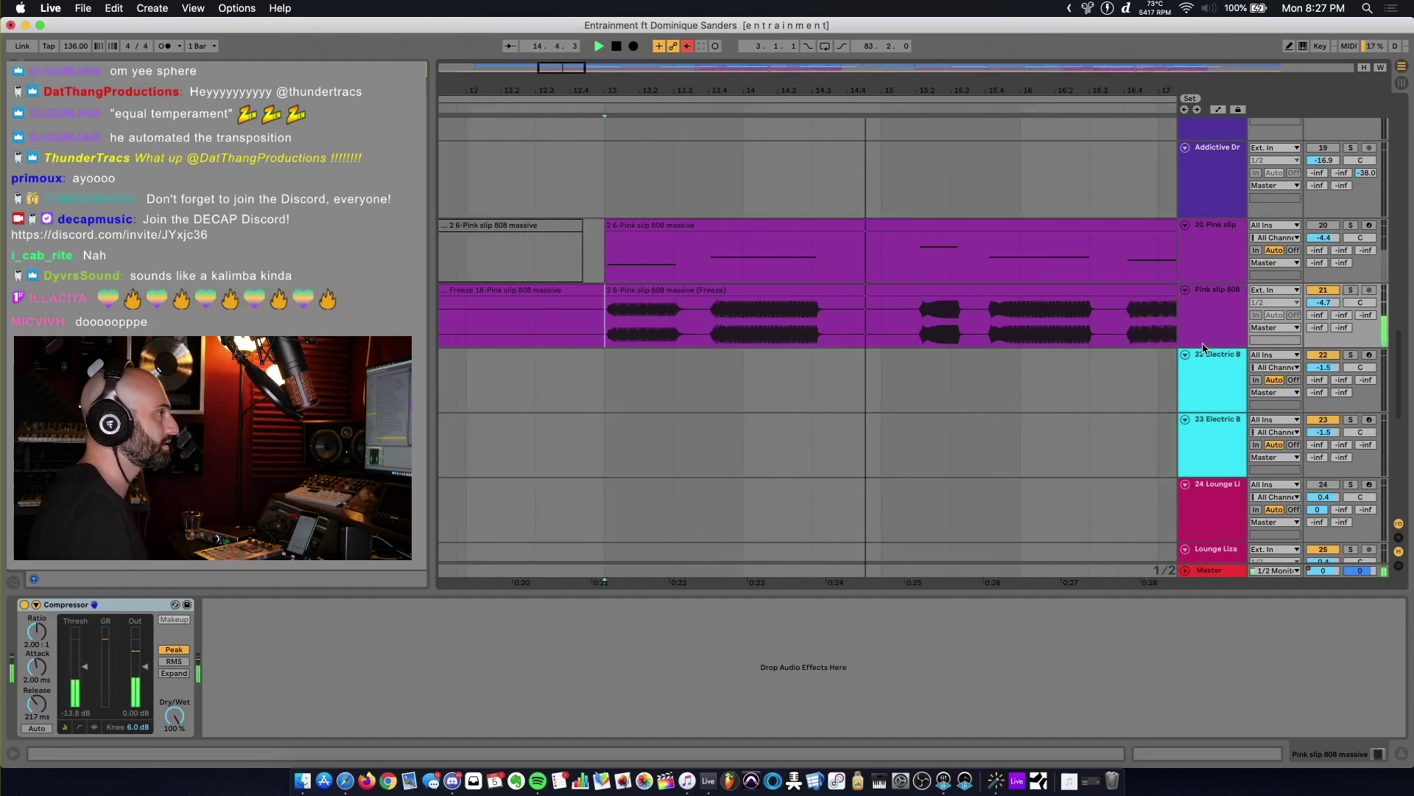
pyautogui.moveTo(1202, 346); pyautogui.dragTo(1202, 460)
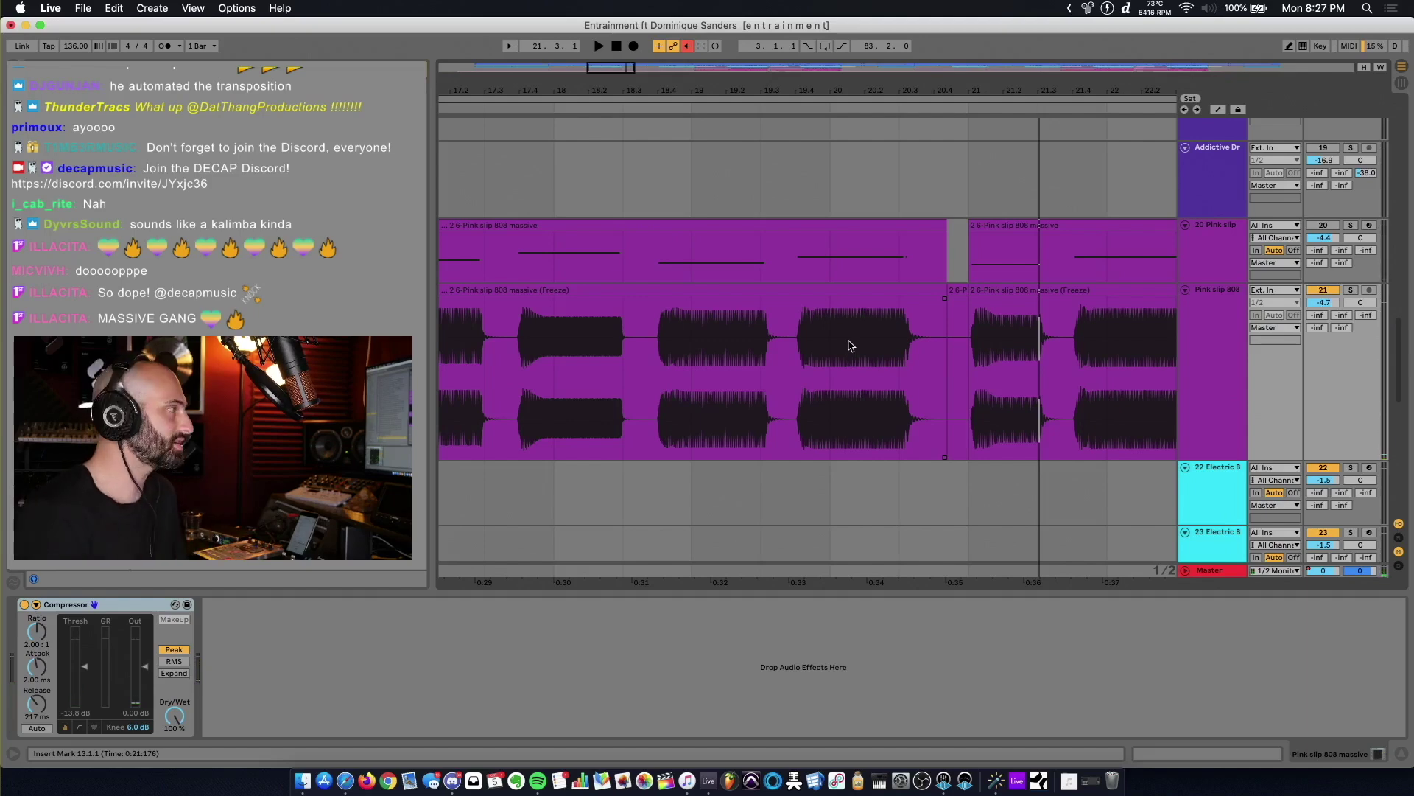
pyautogui.click(1223, 251)
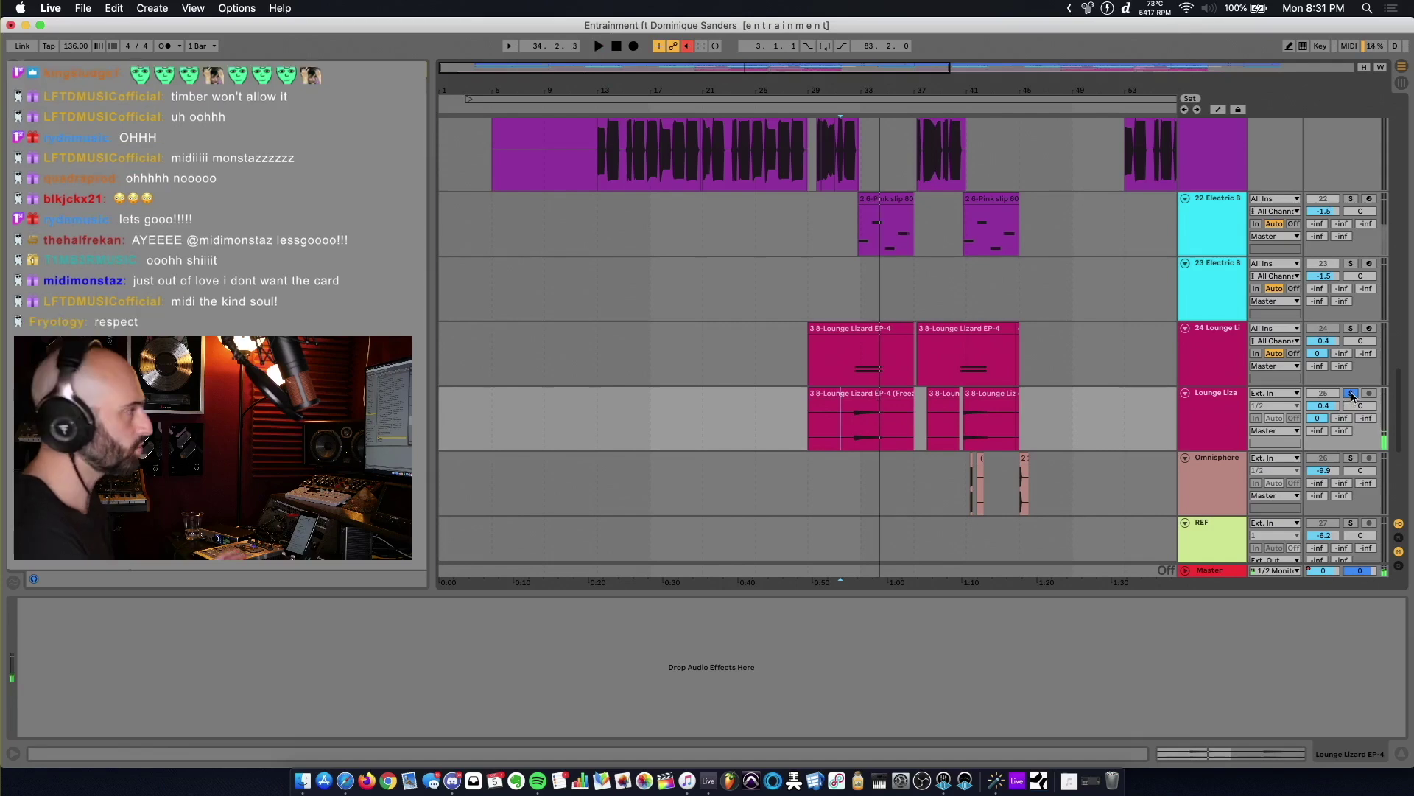
# Select the first Crackle8 clip on the soloed 28 Audio track and play it from bar 1
pyautogui.click(784, 435)
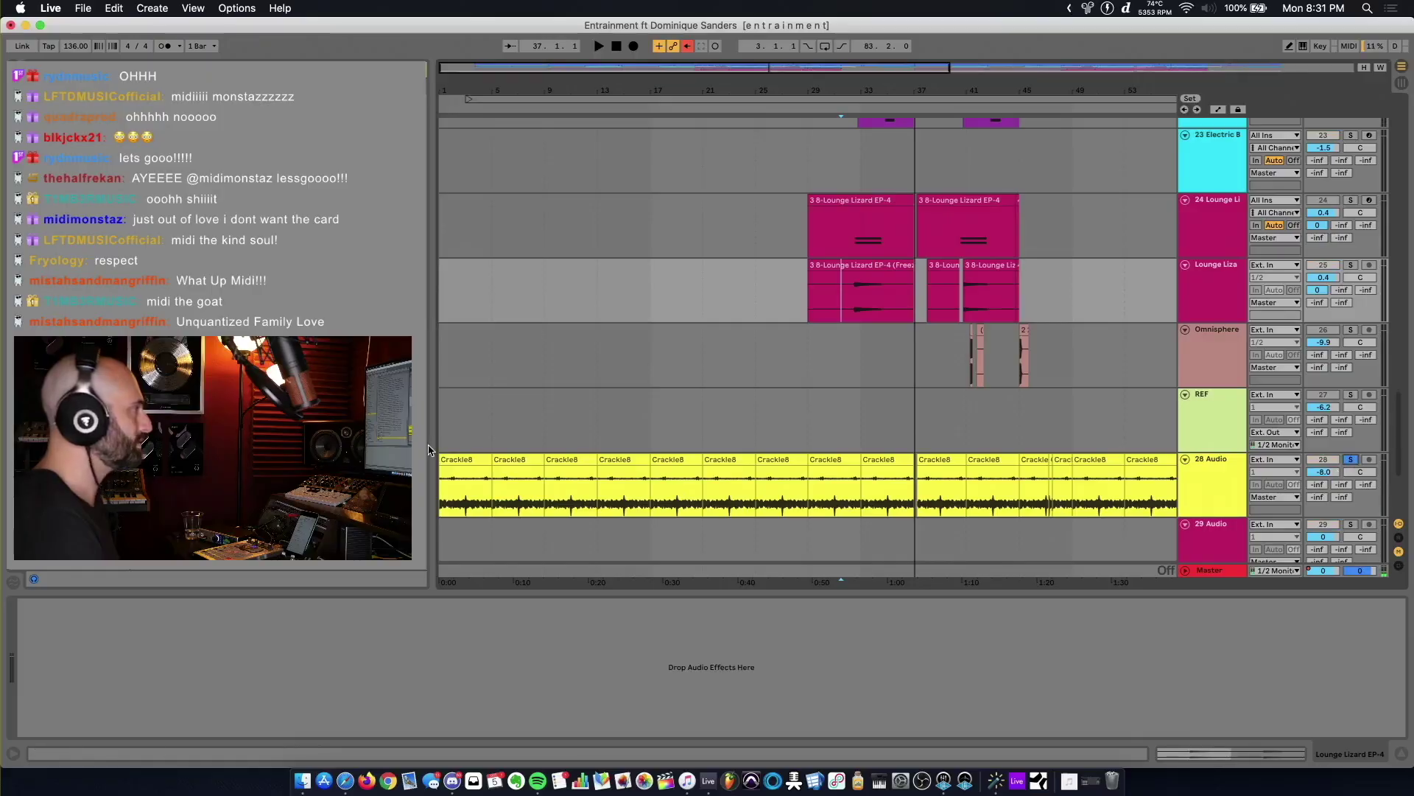
pyautogui.click(457, 459)
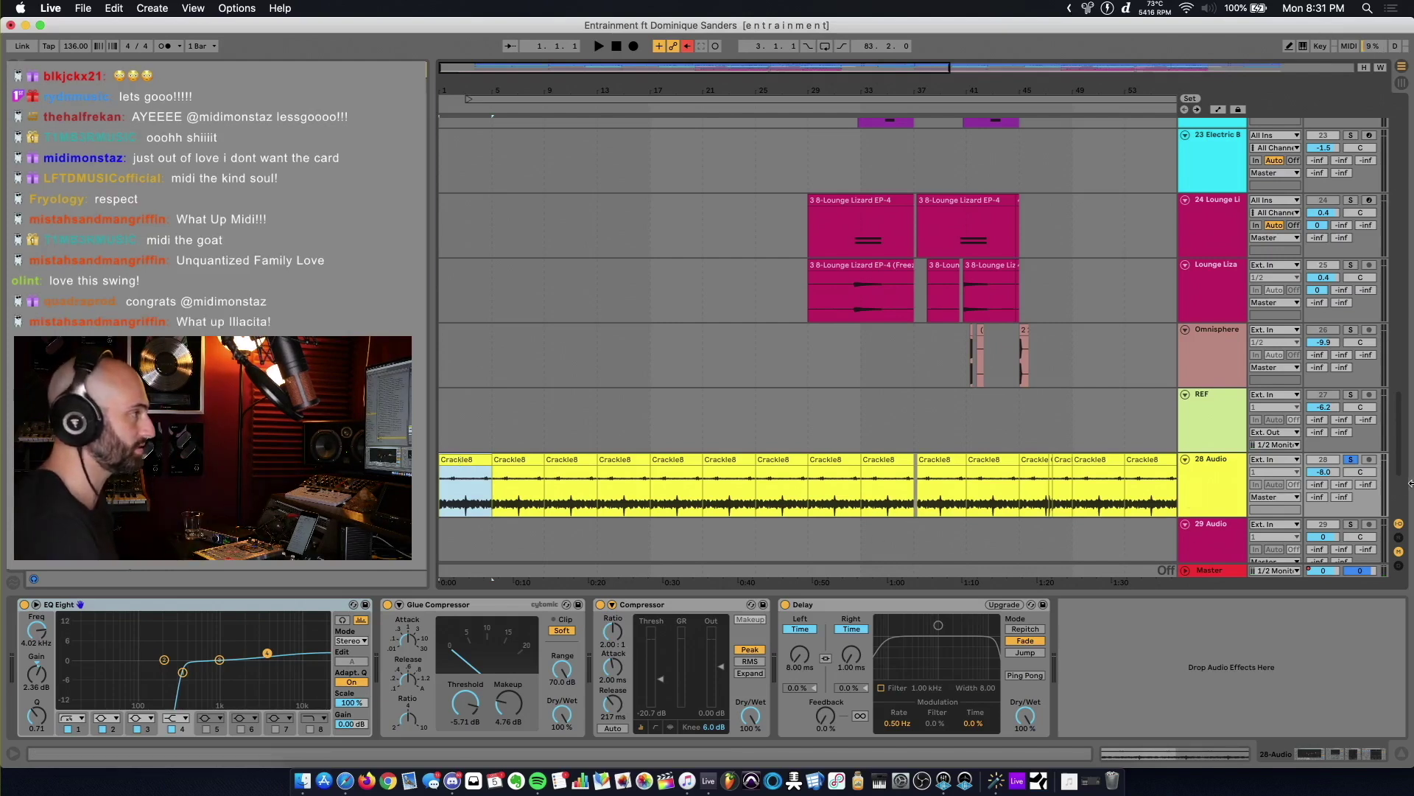
pyautogui.press('space')
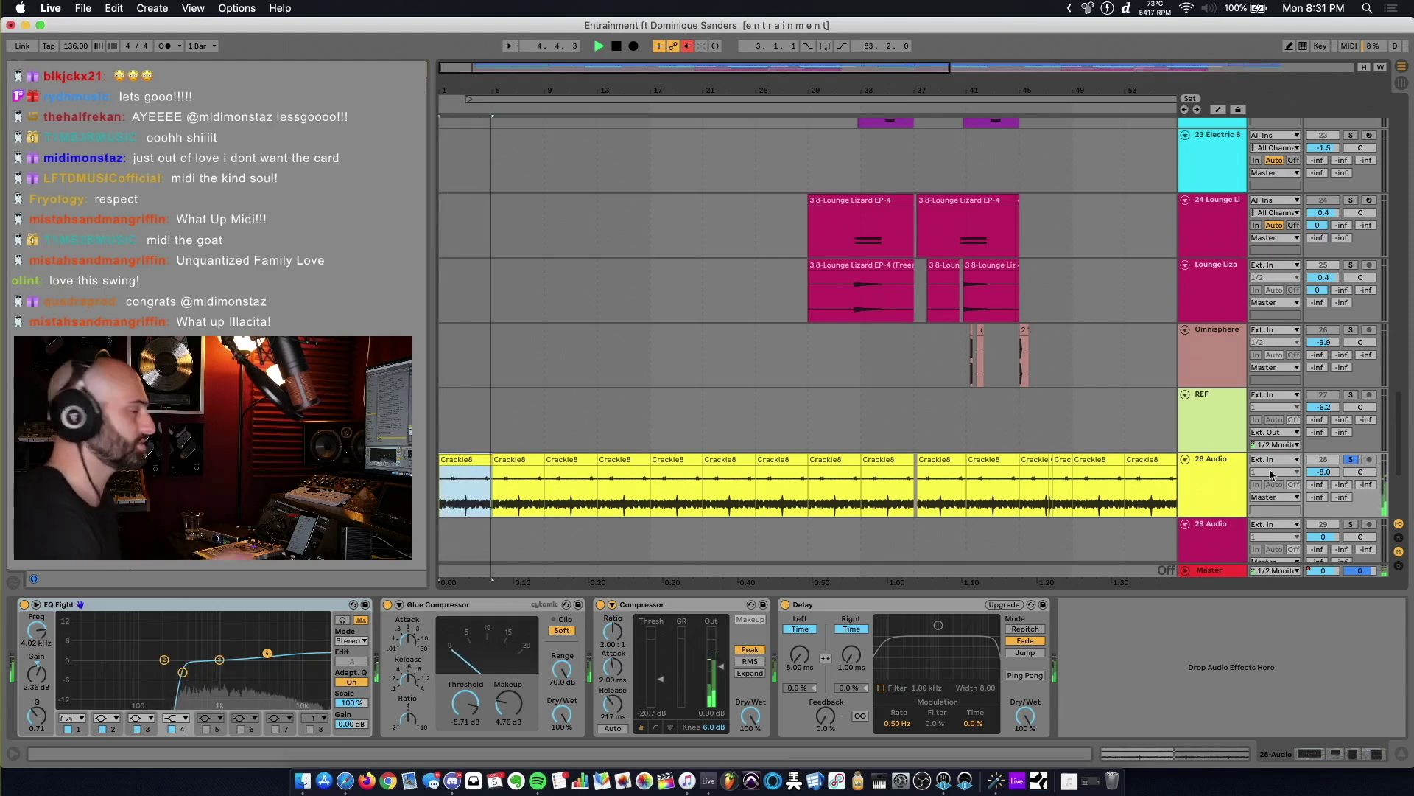
# Examine the Glue Compressor, Compressor and Delay on the 28 Audio track while auditioning the crackle loop
pyautogui.click(632, 619)
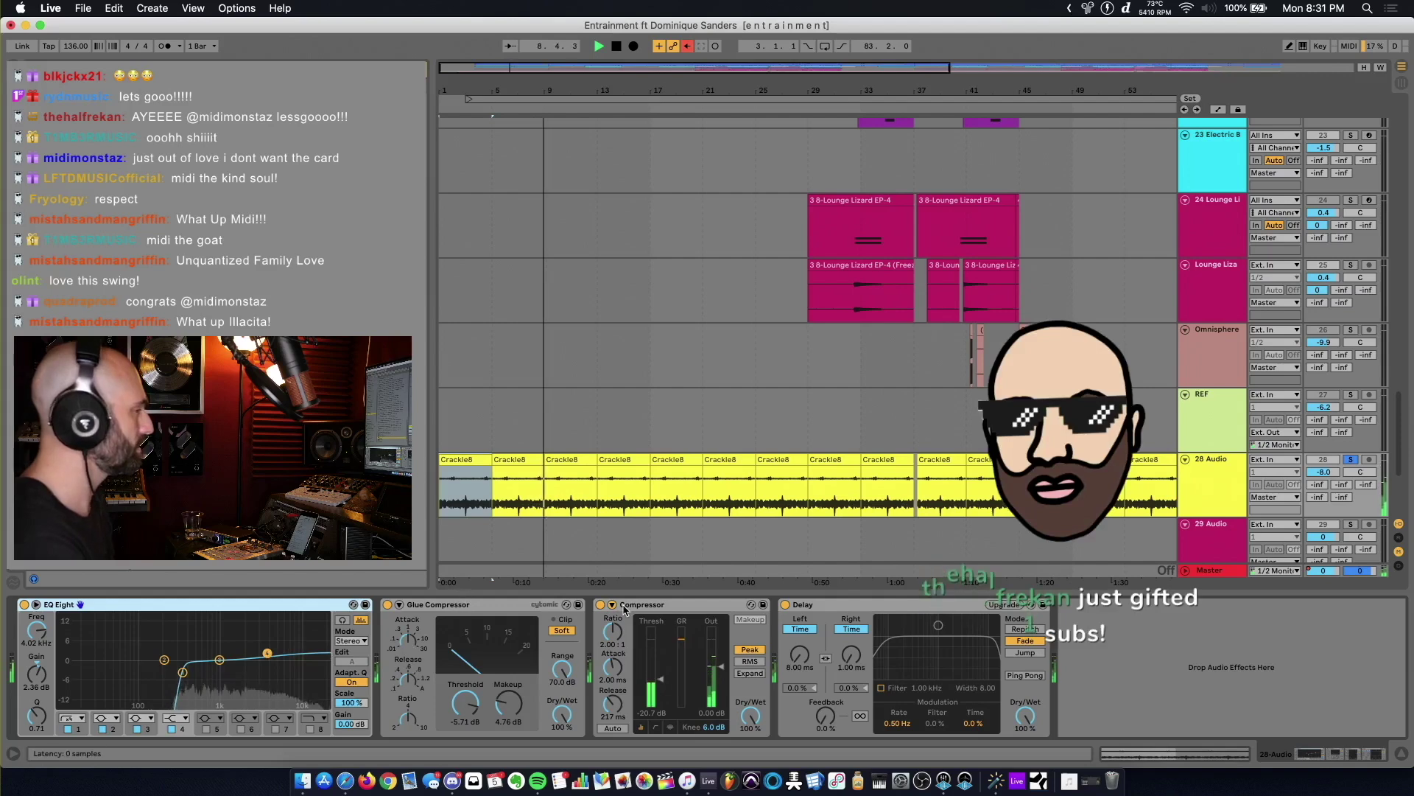
pyautogui.press('space')
pyautogui.click(503, 606)
pyautogui.press('space')
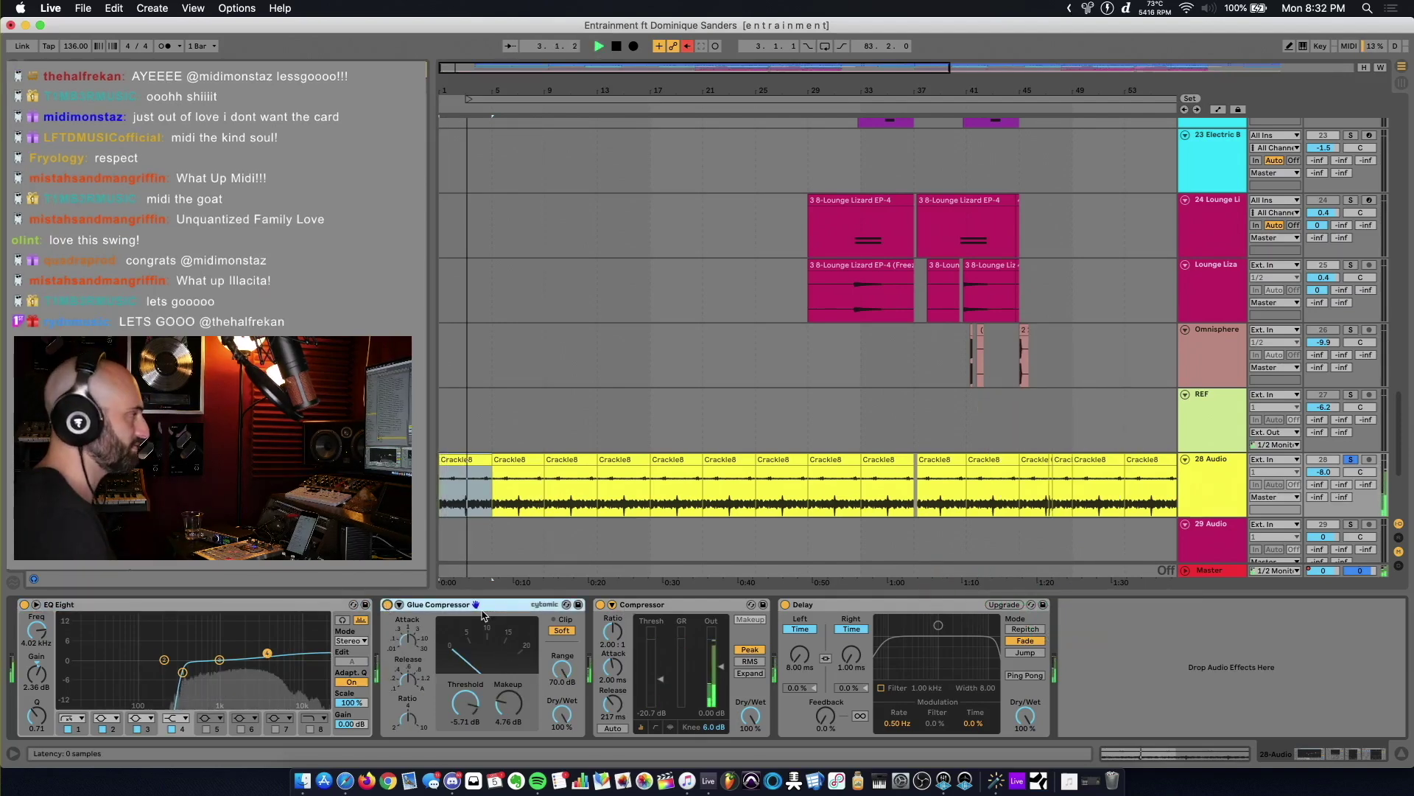
pyautogui.click(693, 604)
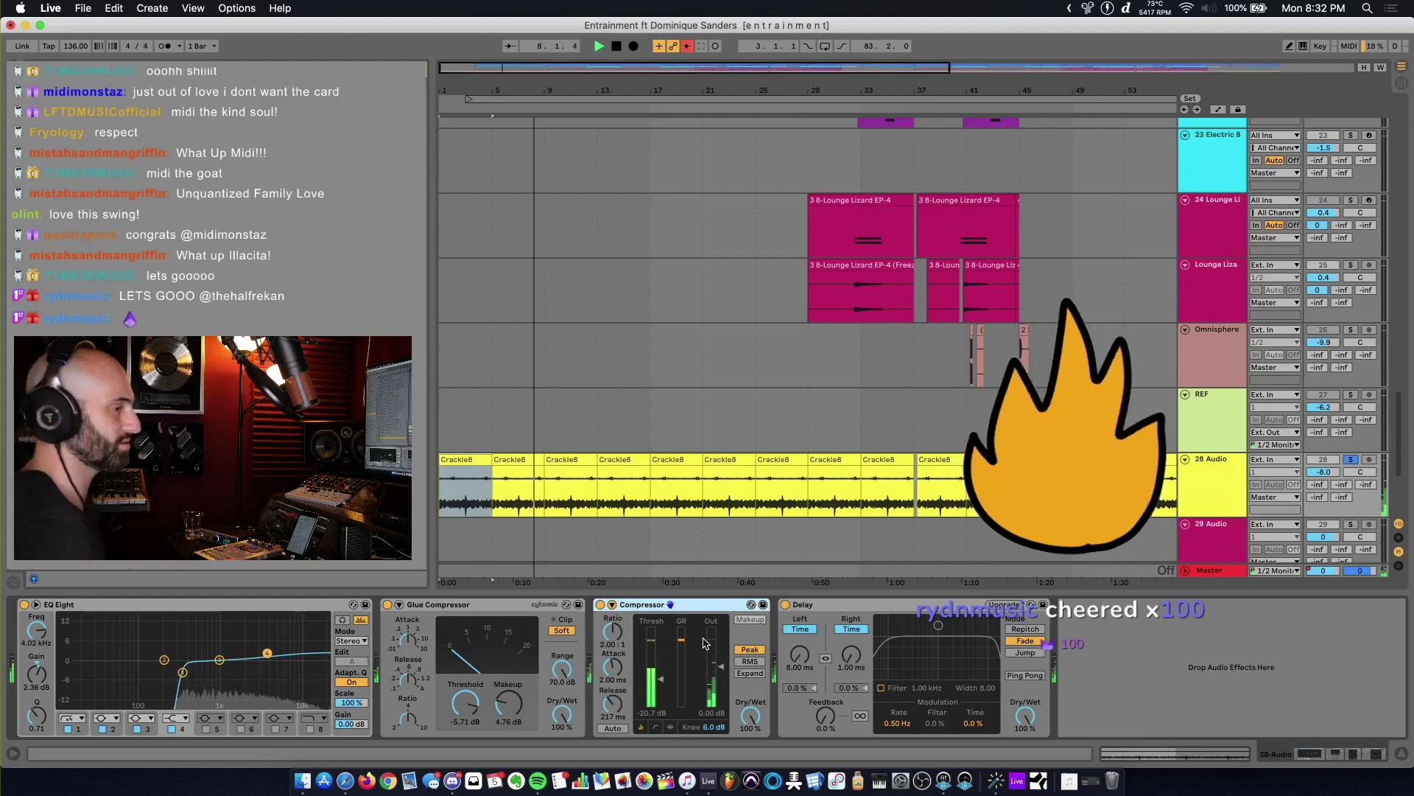
pyautogui.click(785, 605)
pyautogui.press('space')
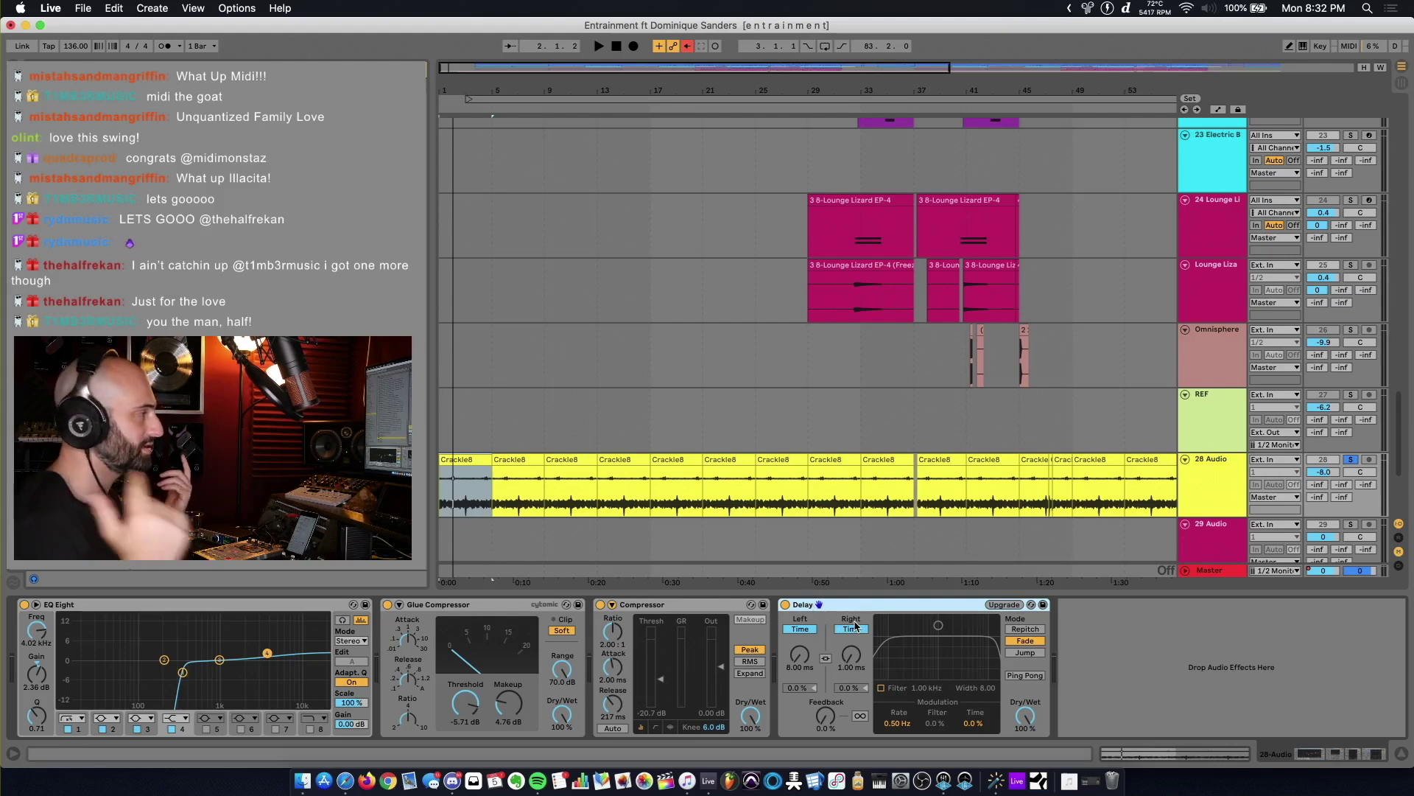
pyautogui.press('space')
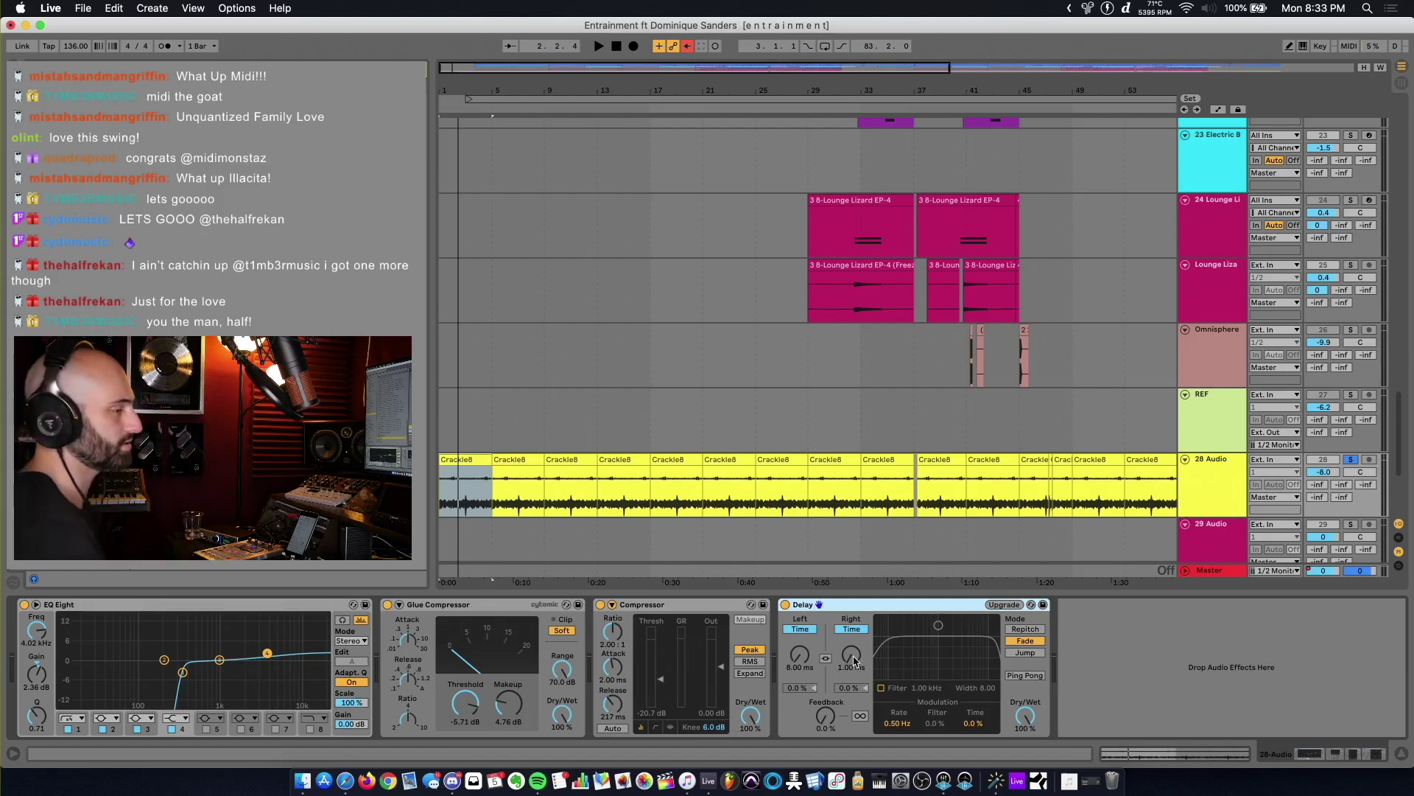
# Solo track 31 and play its entrainment Lead part from bar 29
pyautogui.scroll(-5, 1355, 477)
pyautogui.click(1353, 471)
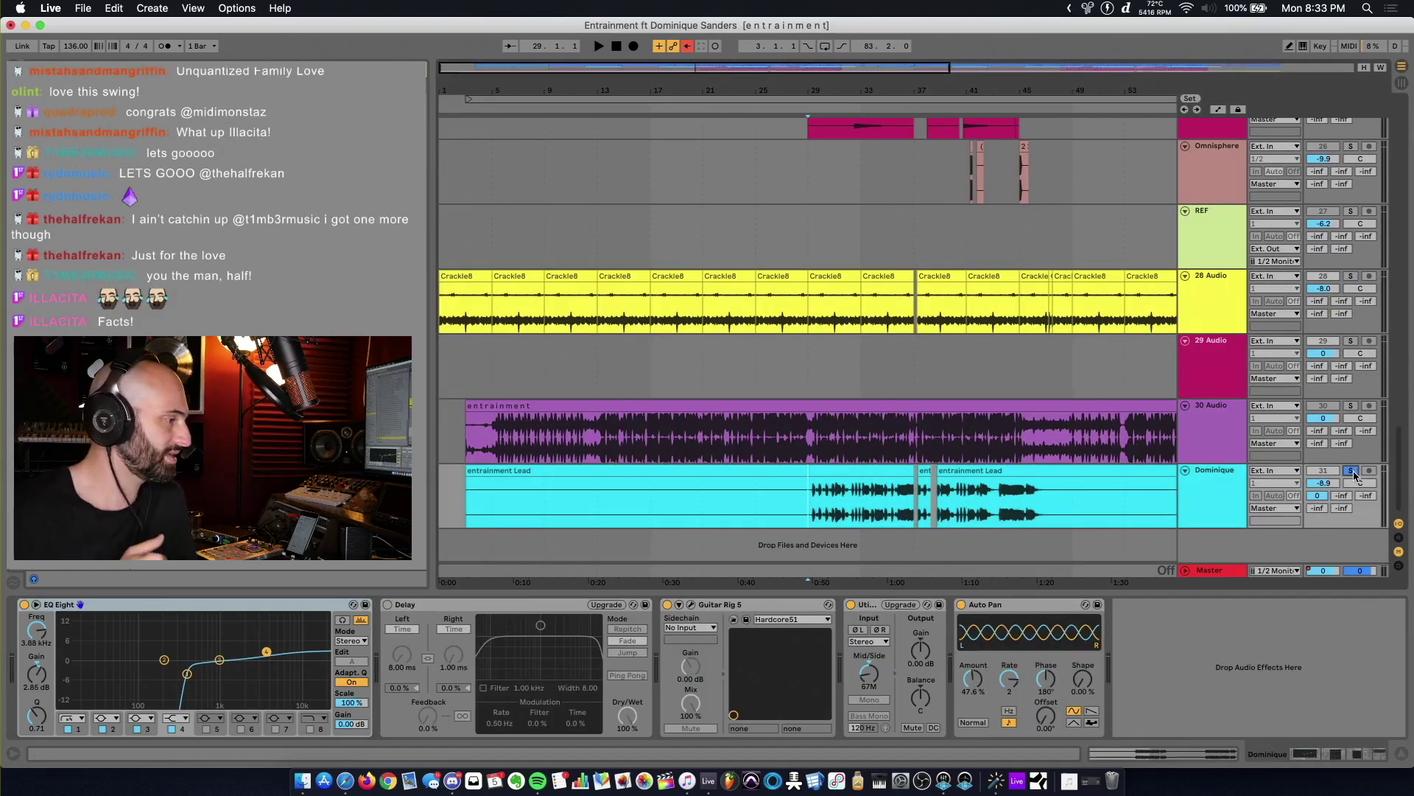
pyautogui.press('space')
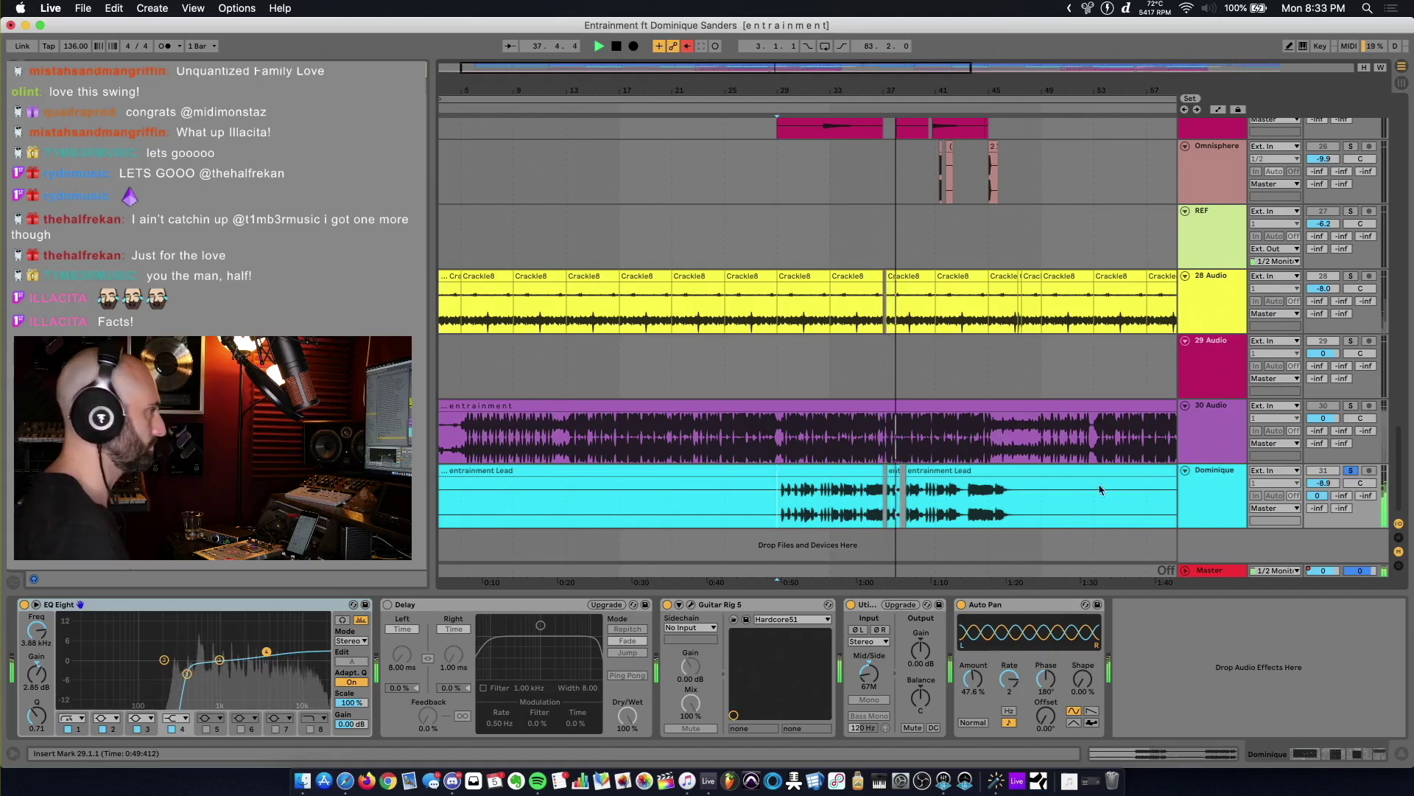
# Play the lead within the full mix from about bar 28 and inspect the low-cut band of track 31's EQ Eight
pyautogui.click(762, 492)
pyautogui.press('space')
pyautogui.click(1201, 502)
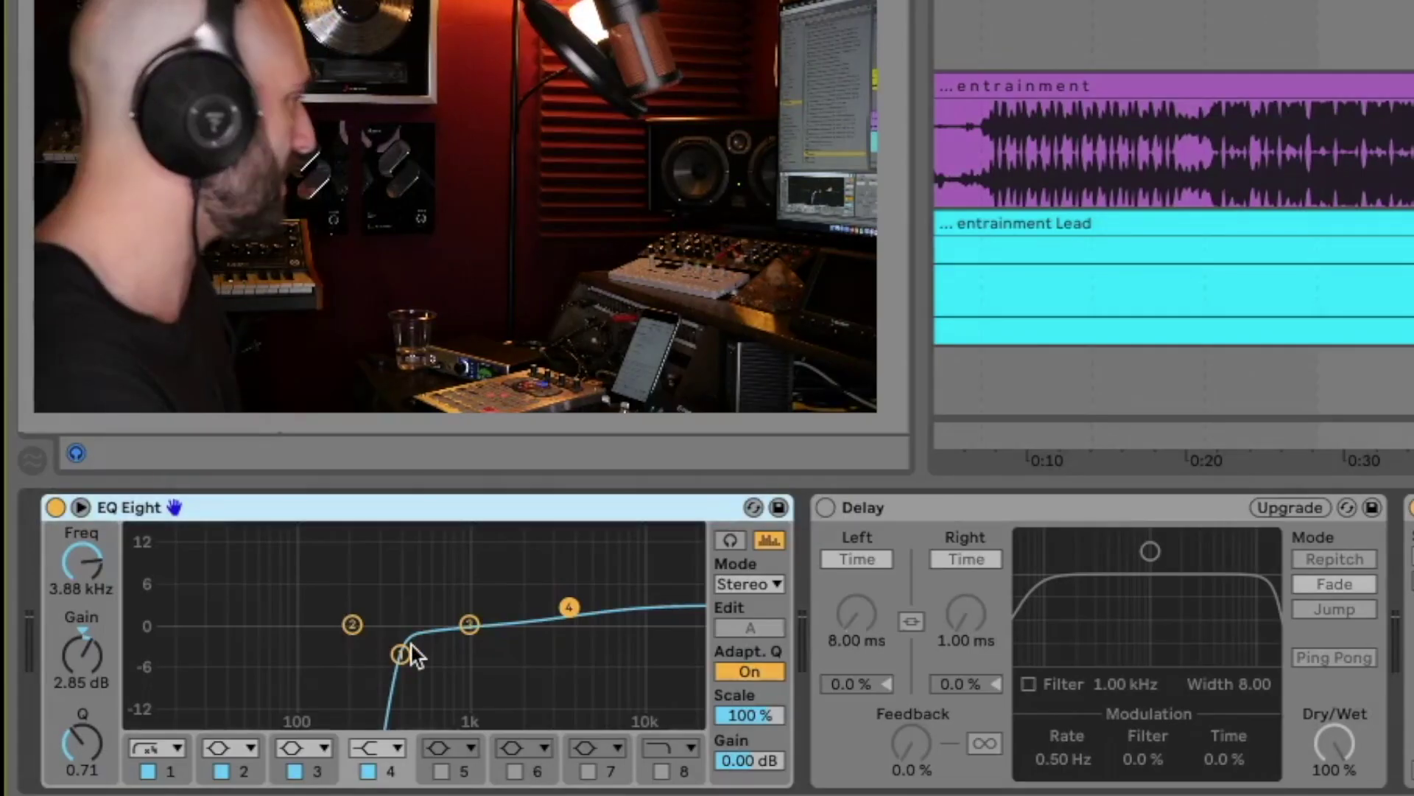
pyautogui.click(405, 650)
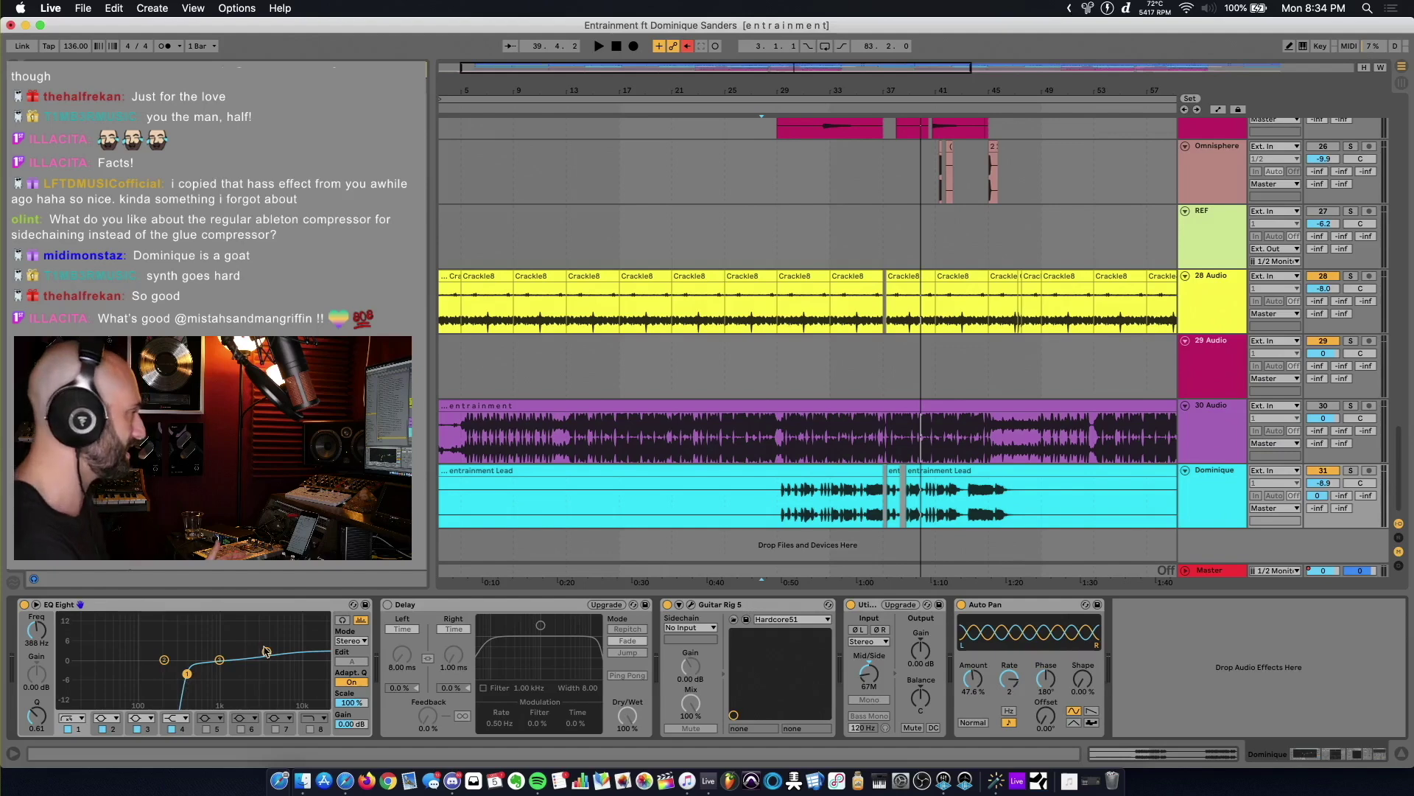
# Bypass Guitar Rig 5 on track 31 and replay the soloed lead from bar 29
pyautogui.click(670, 607)
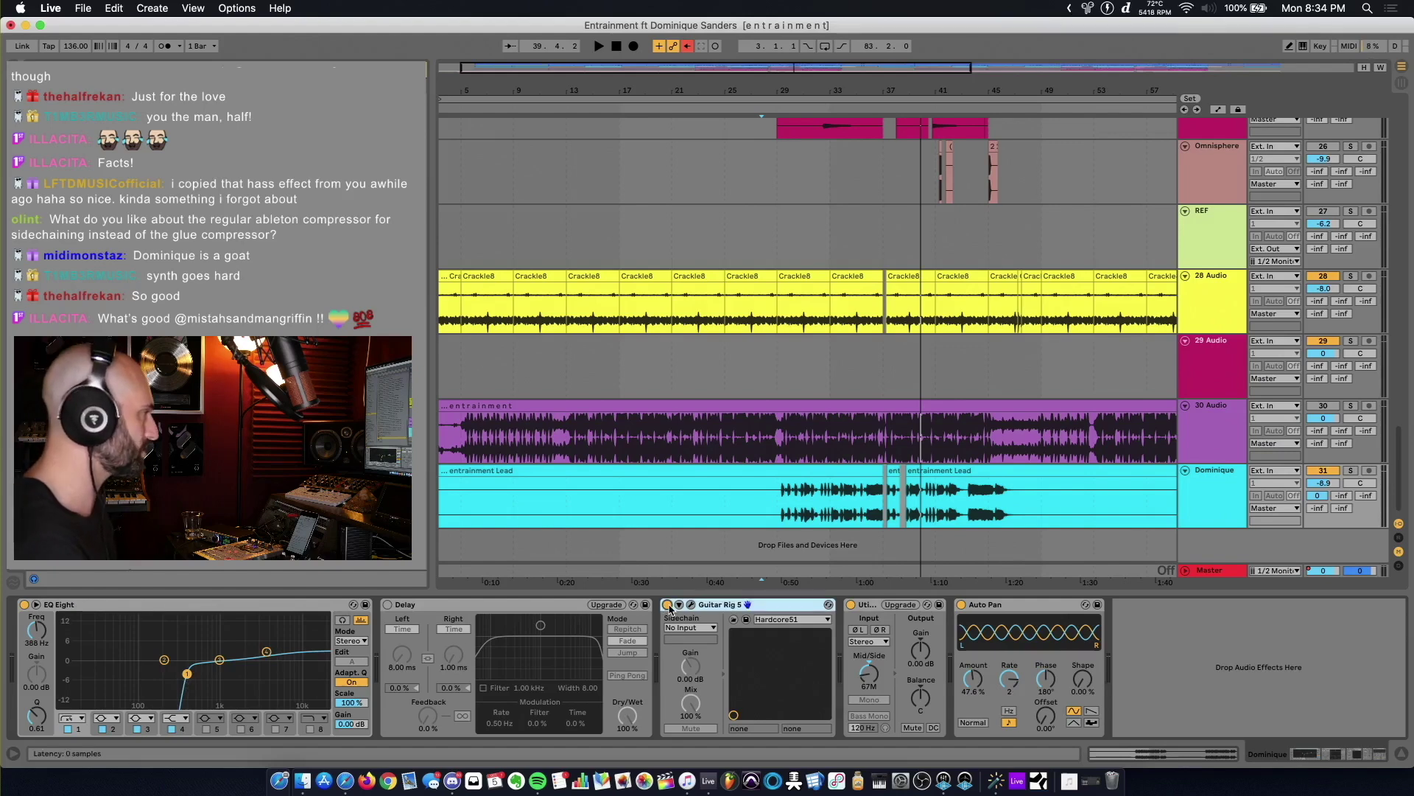
pyautogui.click(781, 512)
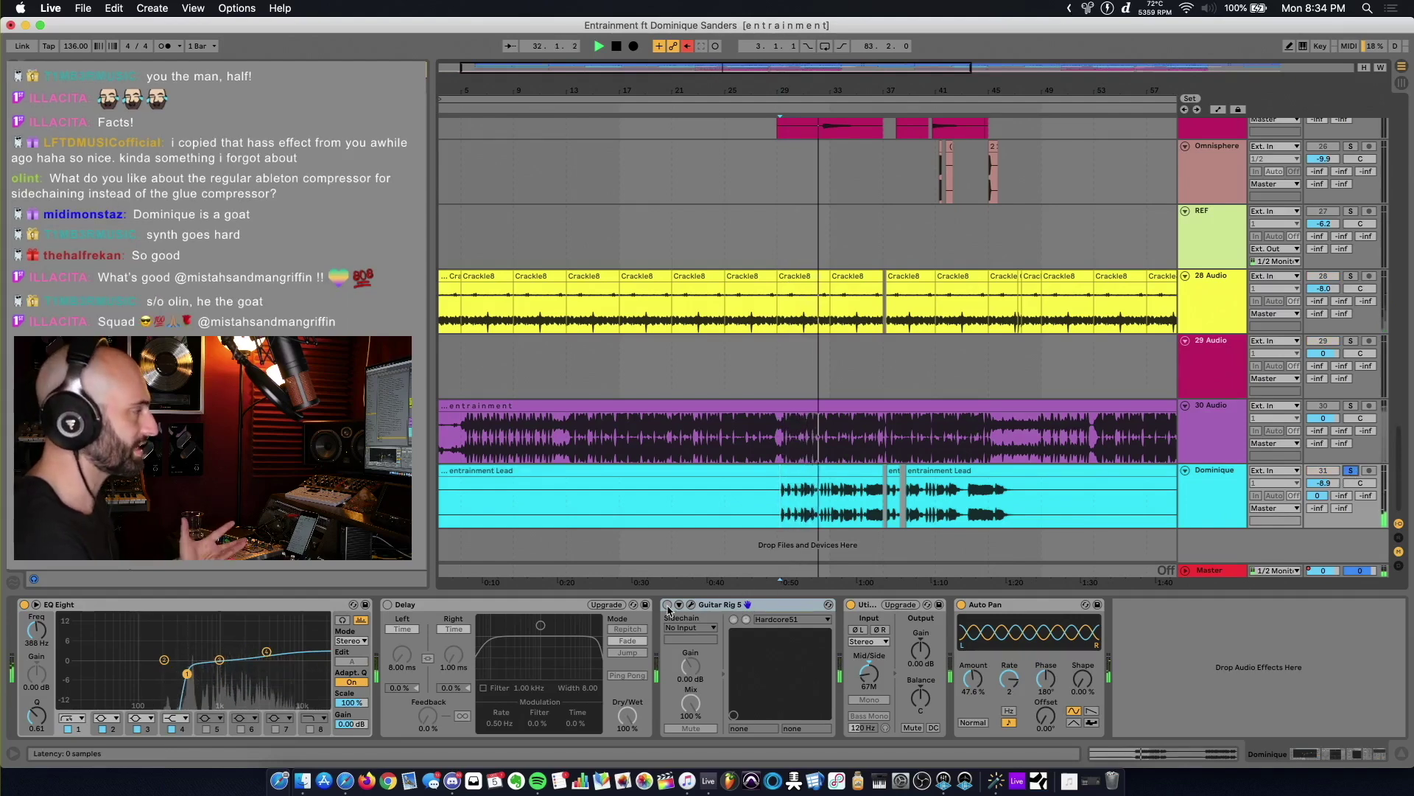
# Re-enable Guitar Rig 5 on track 31 and inspect the Utility and Auto Pan devices after it
pyautogui.click(668, 605)
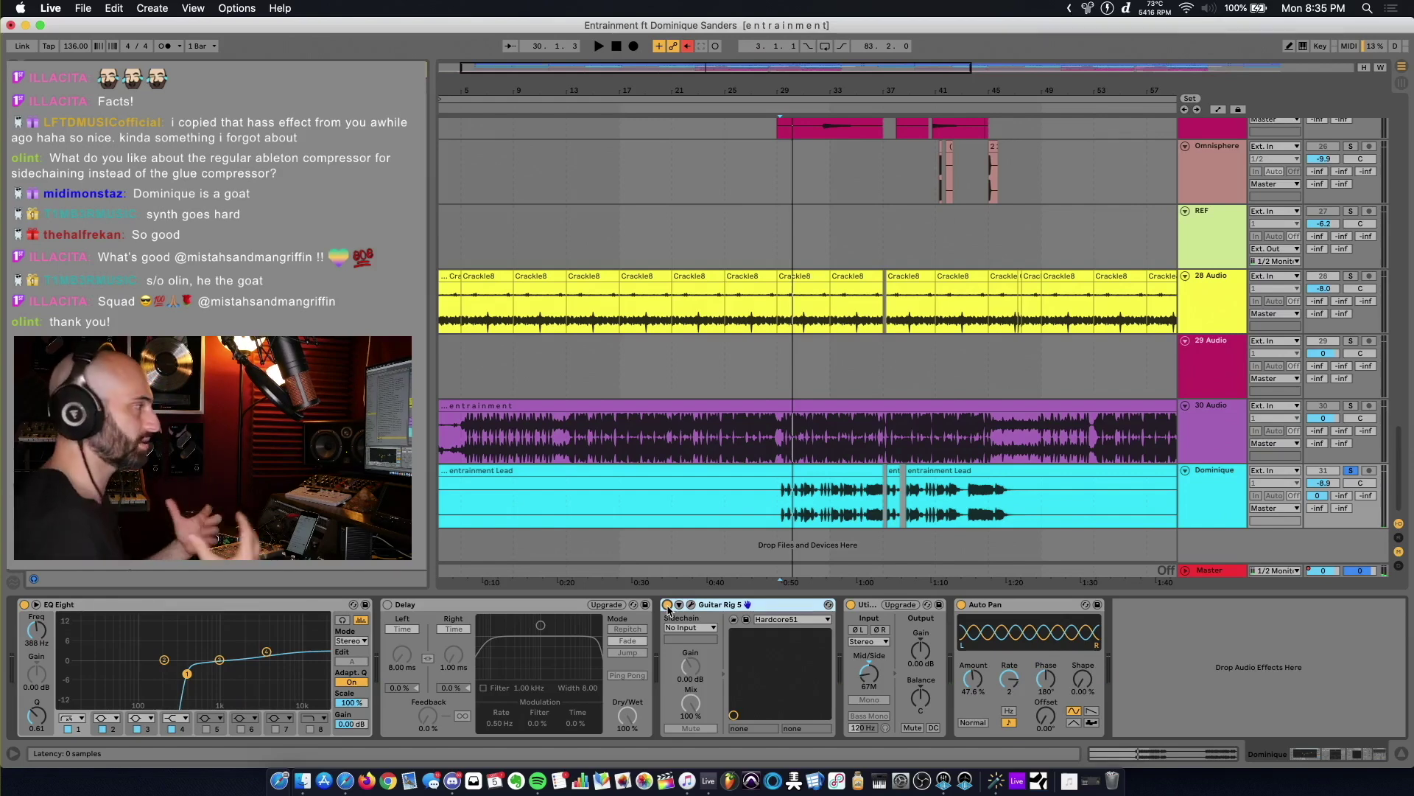
pyautogui.click(872, 682)
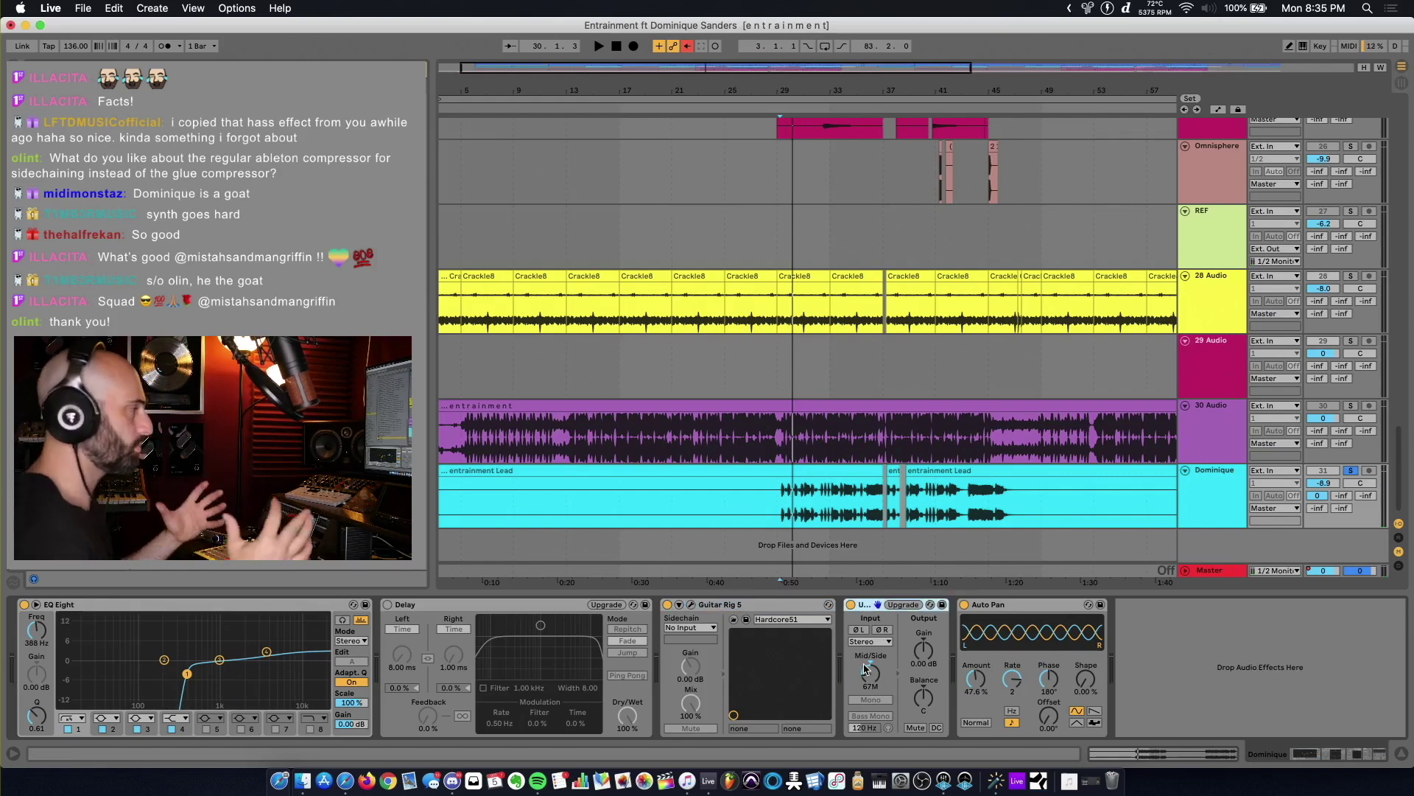
pyautogui.click(1043, 607)
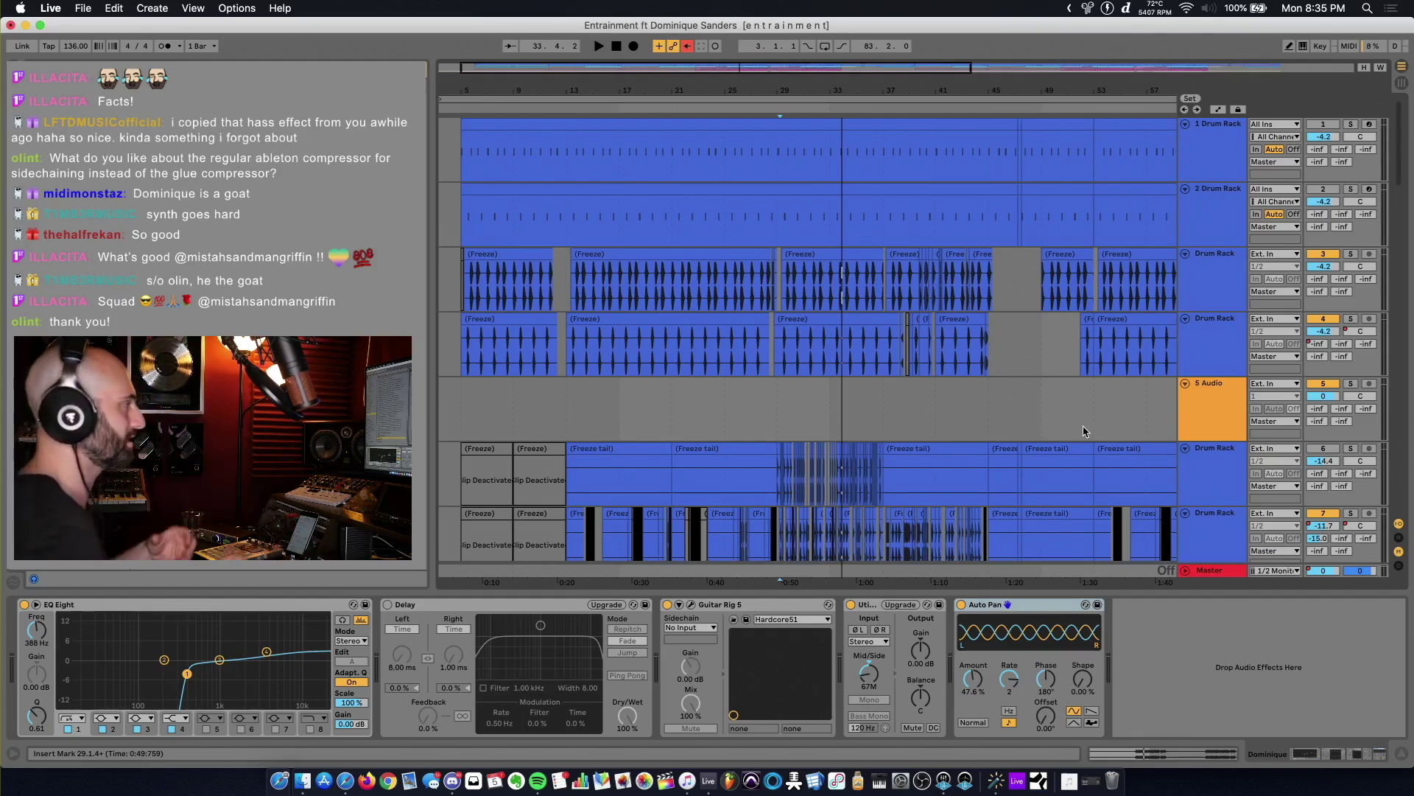
# Place the playback start at about bar 23 and switch the Master track's Master Eq to L/R mode
pyautogui.click(705, 419)
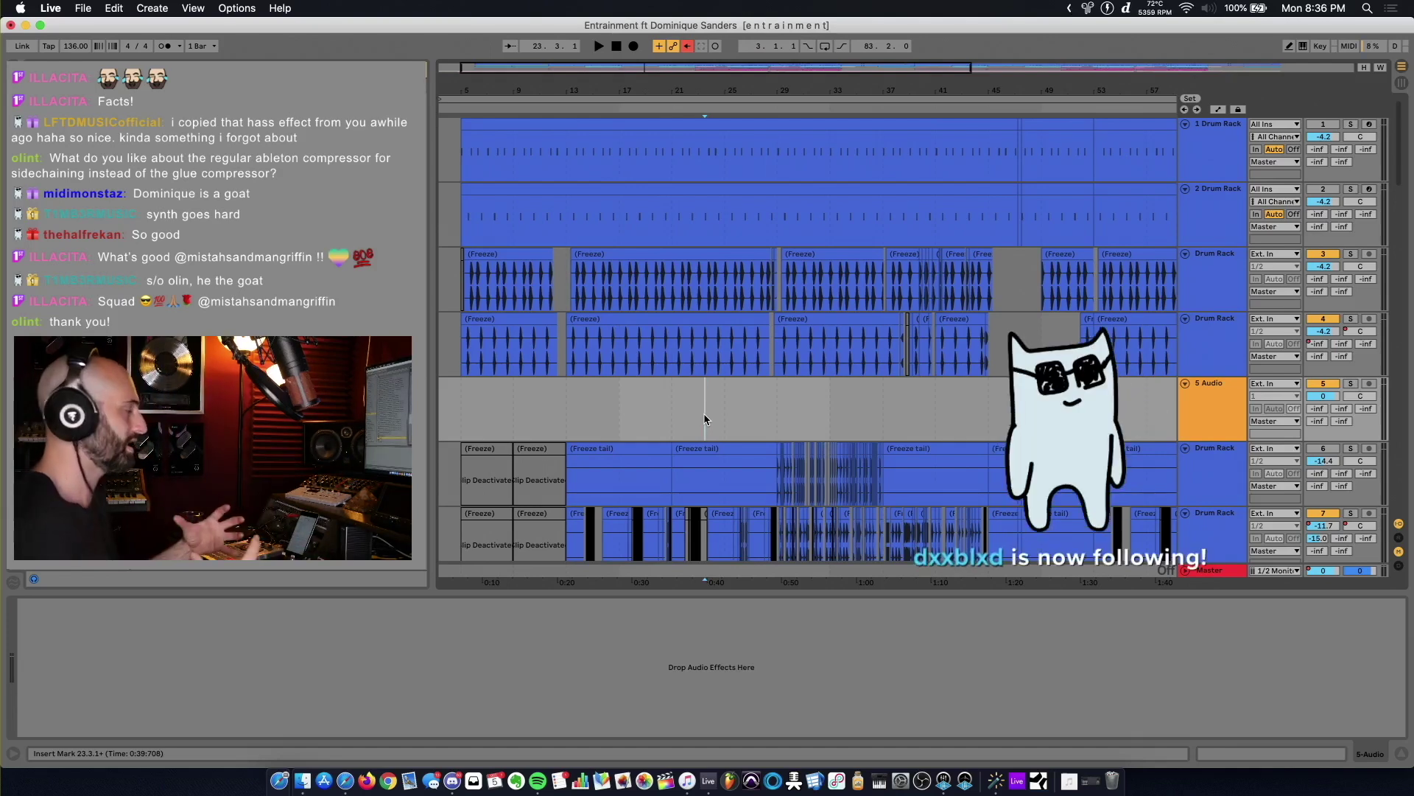
pyautogui.click(1223, 571)
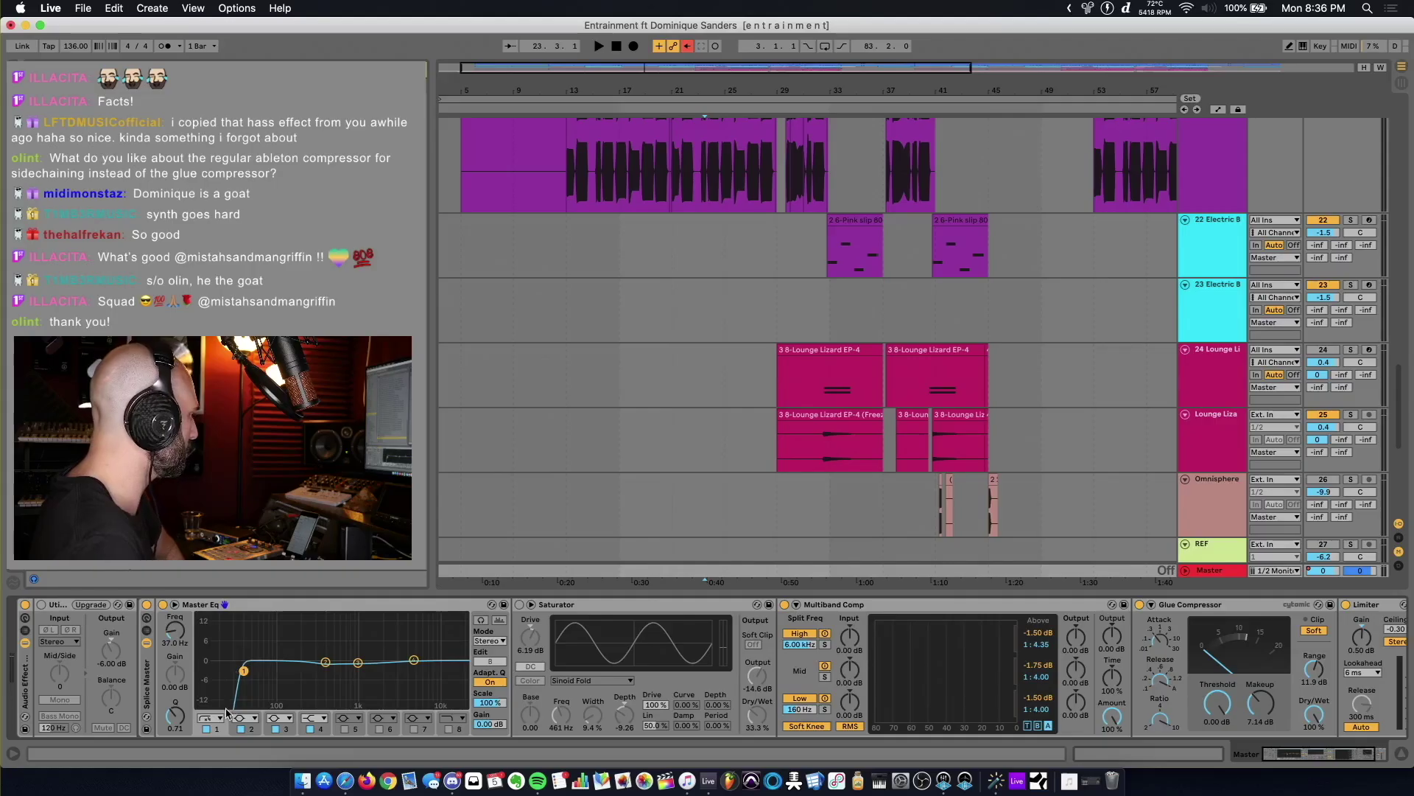
pyautogui.click(488, 641)
pyautogui.click(489, 662)
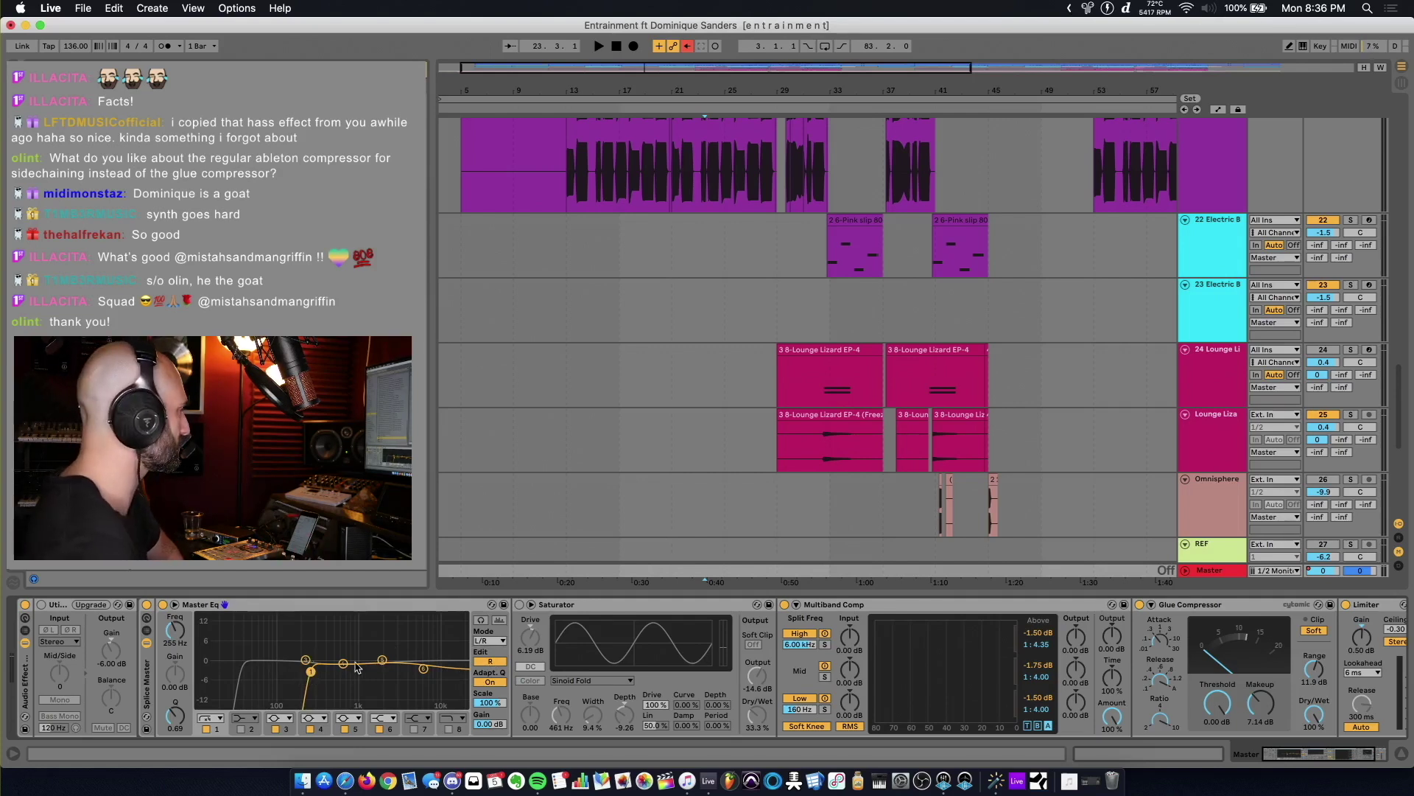
# Inspect the master's Saturator and Multiband Comp while playing the mix, and set Master Eq to M/S mode
pyautogui.click(608, 607)
pyautogui.click(888, 606)
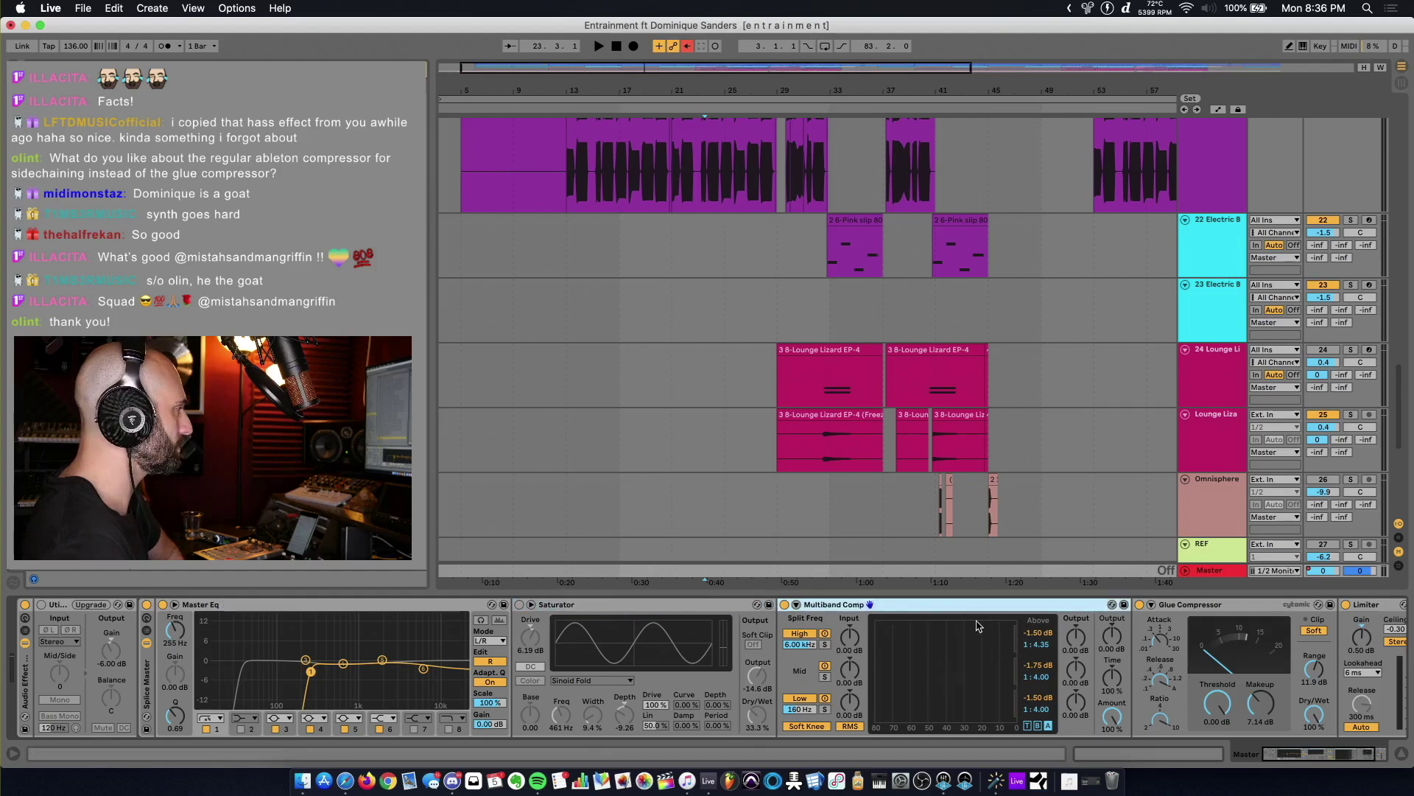
pyautogui.press('space')
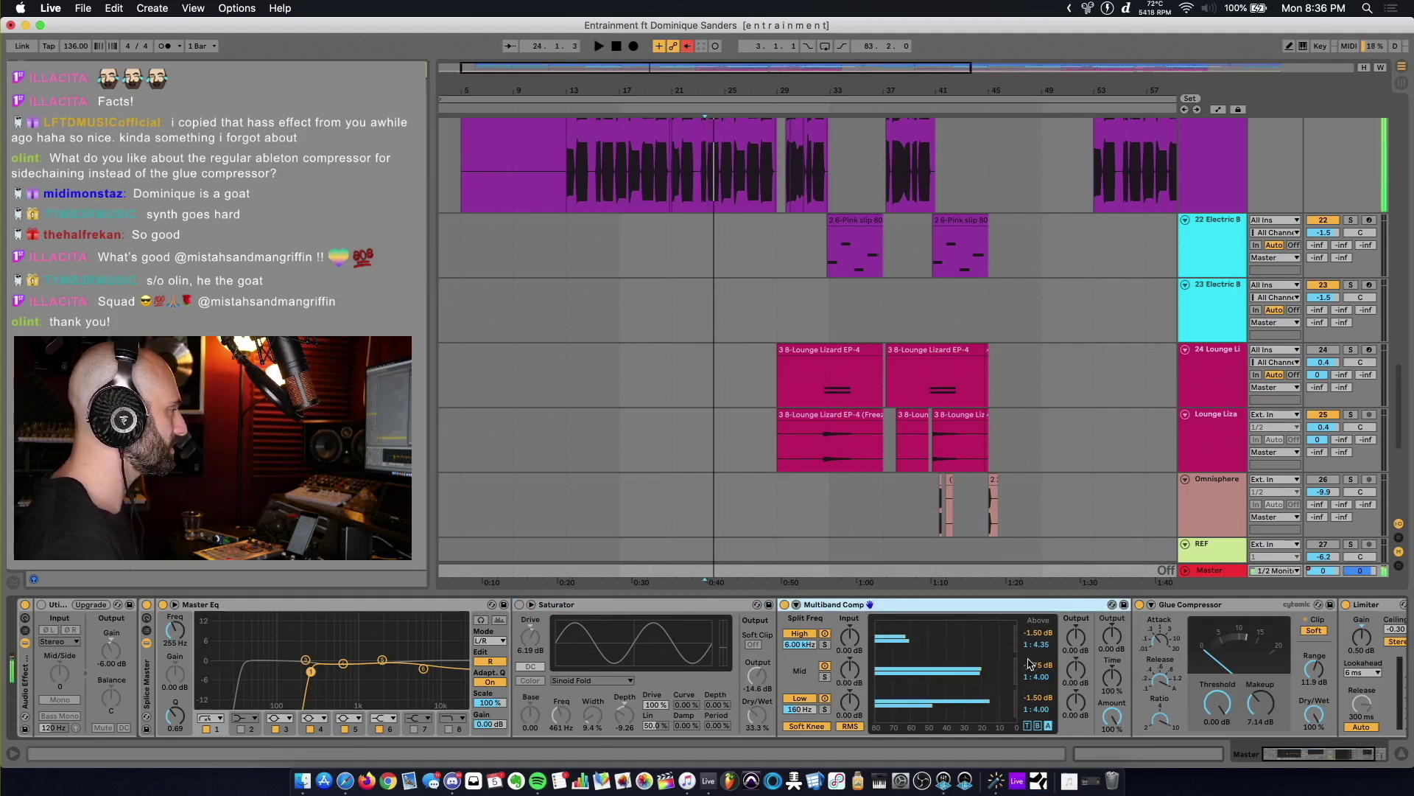
pyautogui.click(490, 640)
pyautogui.click(492, 674)
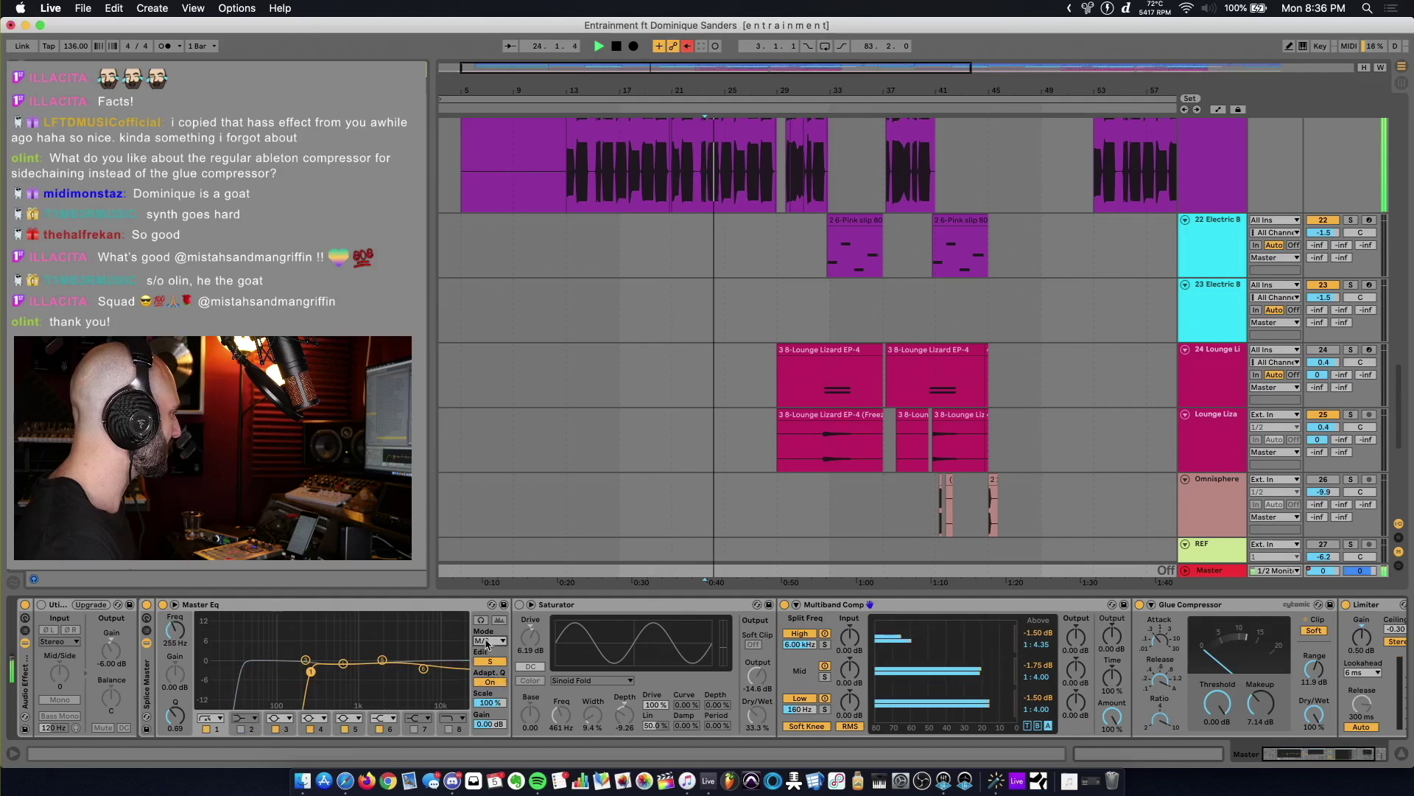
# Examine the master chain's Glue Compressor and Limiter while auditioning the full mix from about bar 23
pyautogui.click(1087, 692)
pyautogui.press('space')
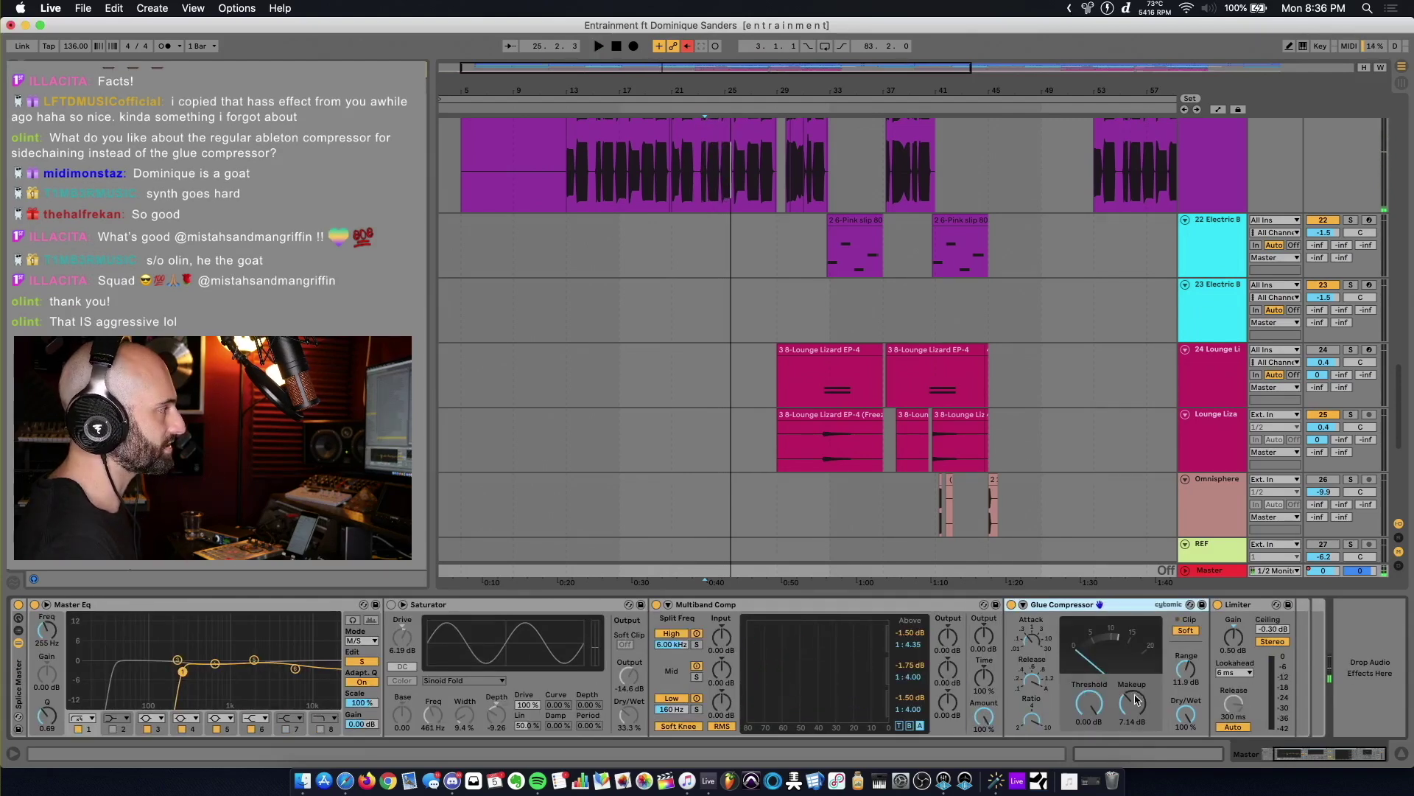
pyautogui.press('space')
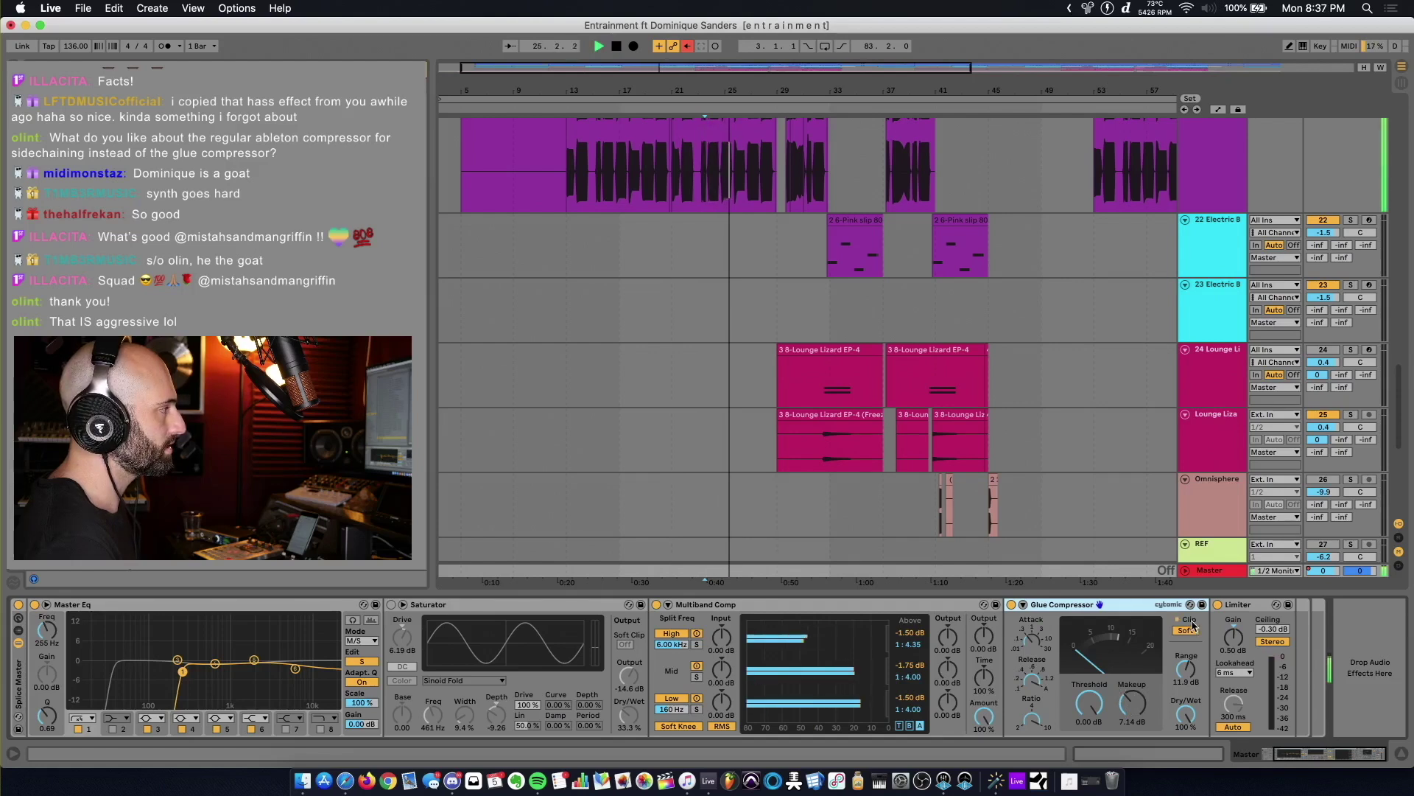
pyautogui.press('space')
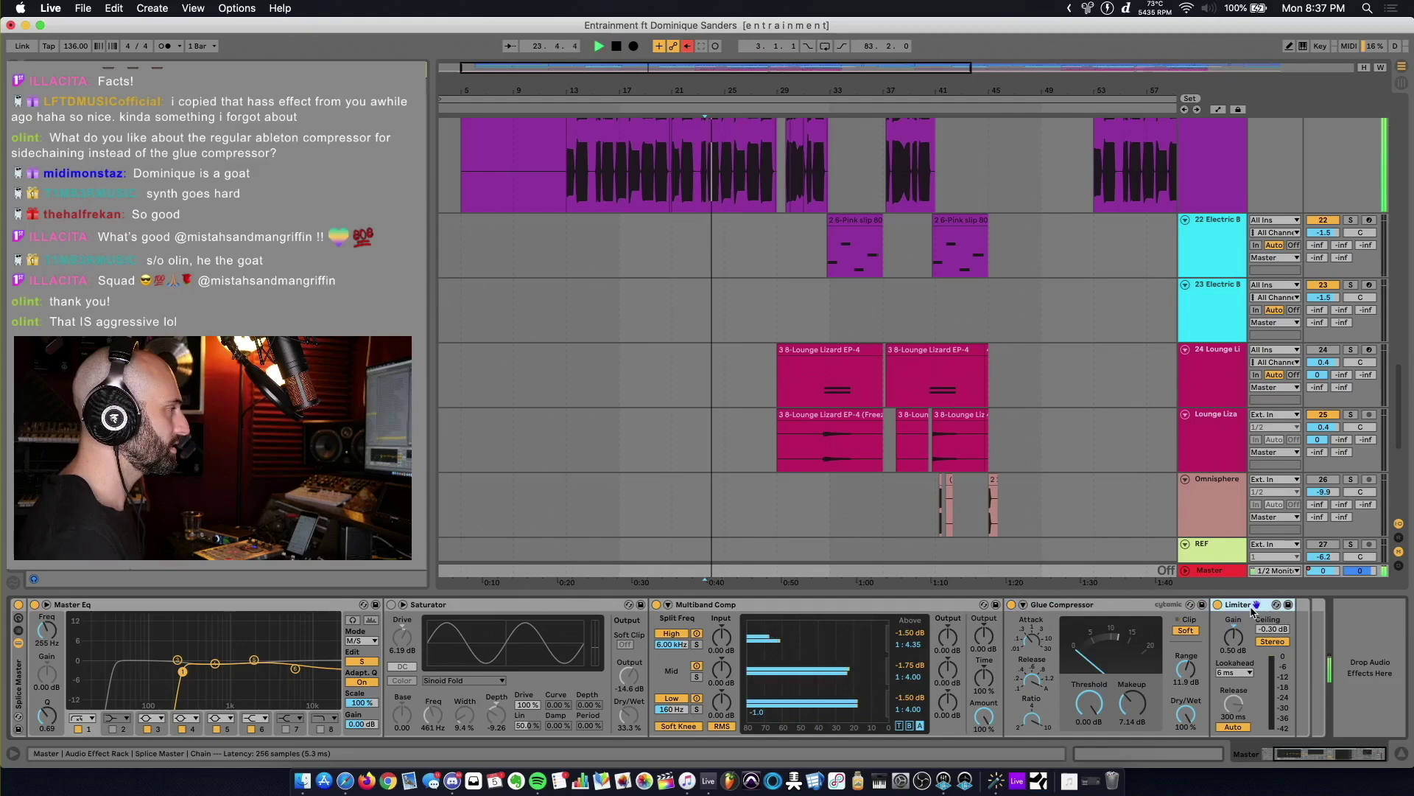
pyautogui.press('space')
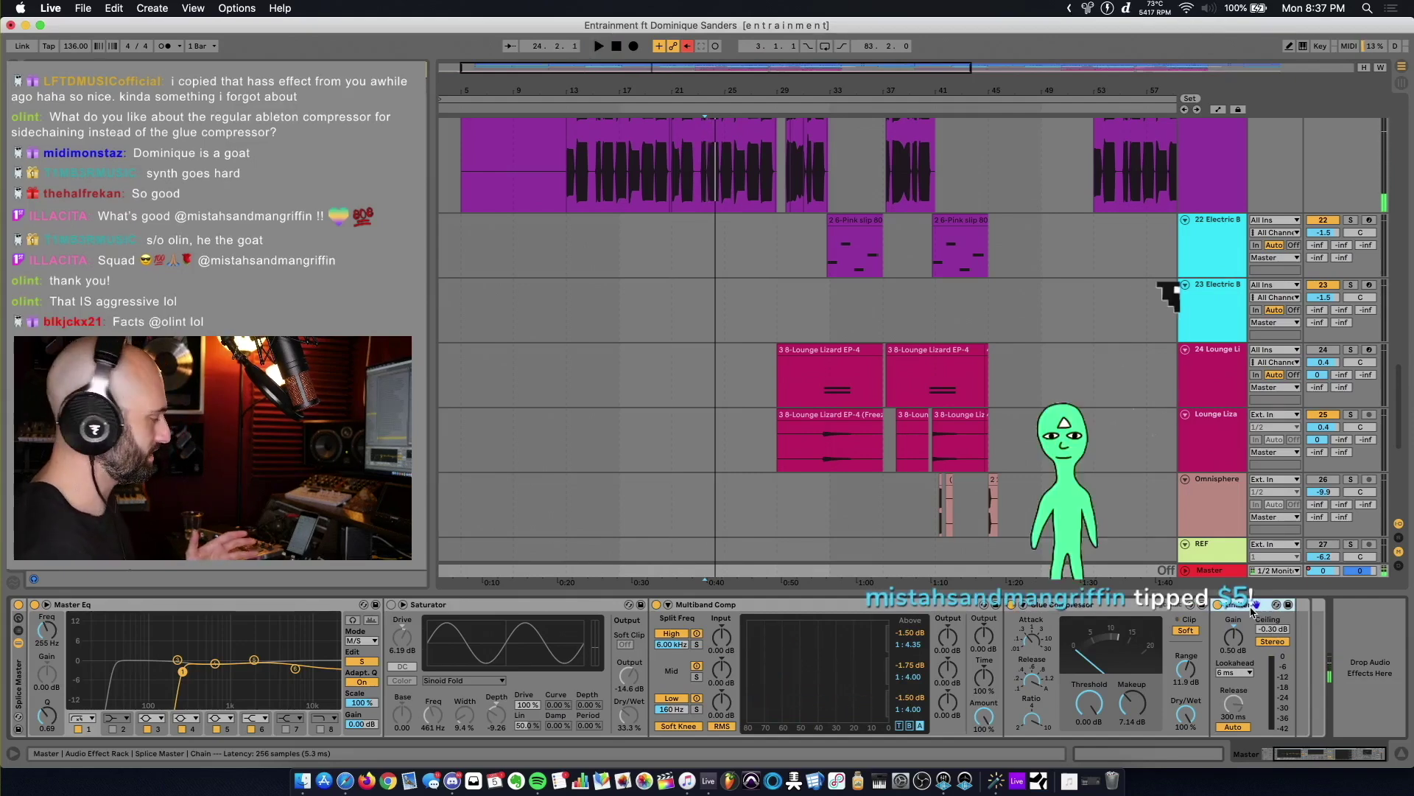